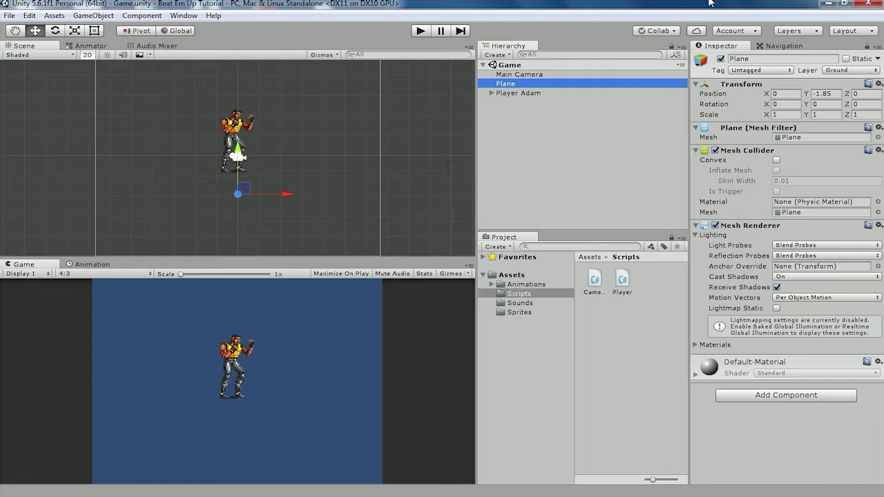
# Select Player Adam and add an Animator component by searching 'animator'
pyautogui.click(529, 93)
pyautogui.scroll(-3, 794, 466)
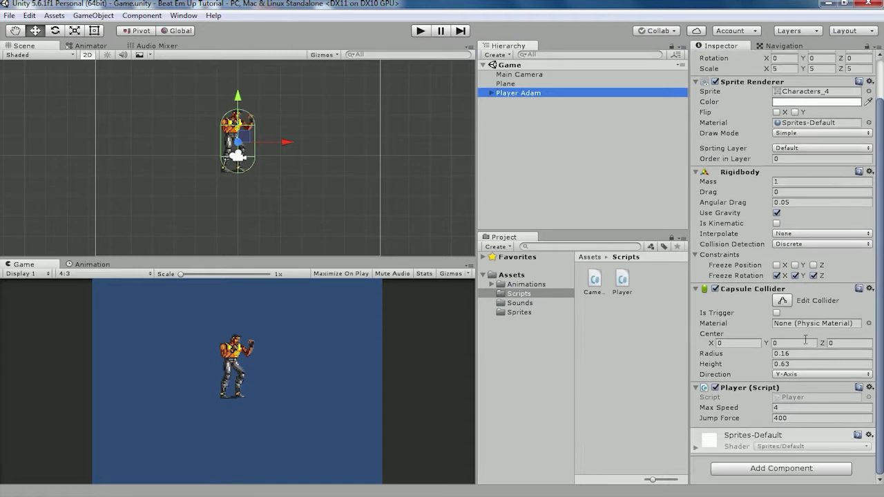
pyautogui.click(772, 475)
pyautogui.write('animator')
pyautogui.press('Return')
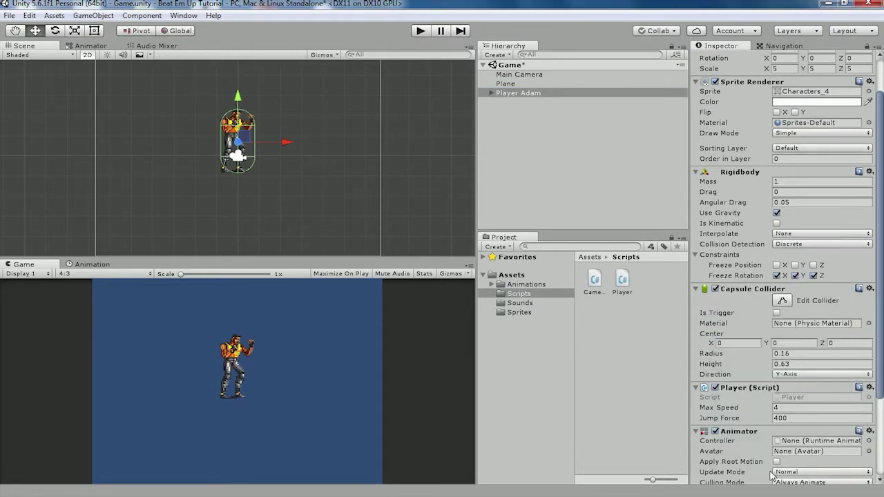
pyautogui.scroll(-3, 802, 387)
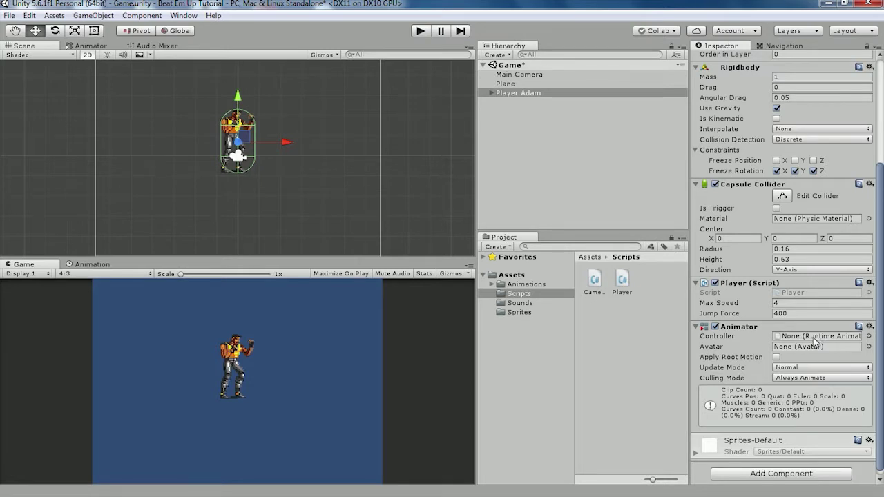
# Assign the Player controller to Player Adam's Animator Controller field
pyautogui.click(868, 336)
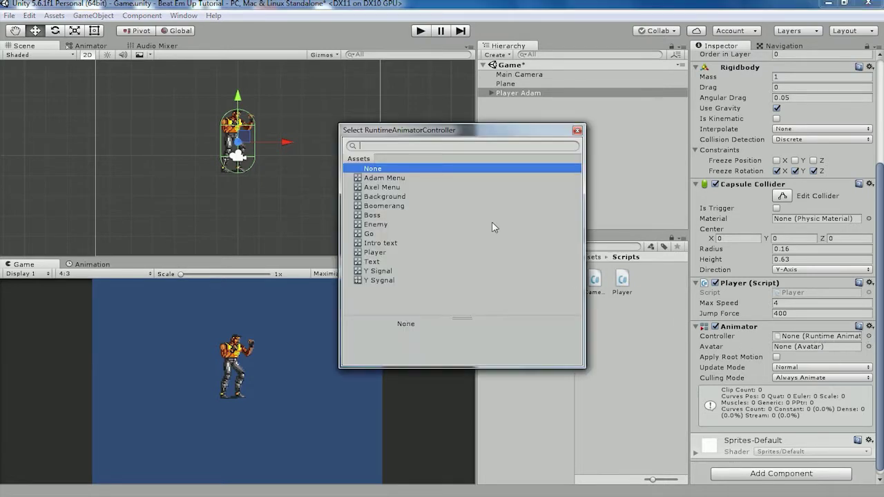
pyautogui.click(400, 197)
pyautogui.click(376, 253)
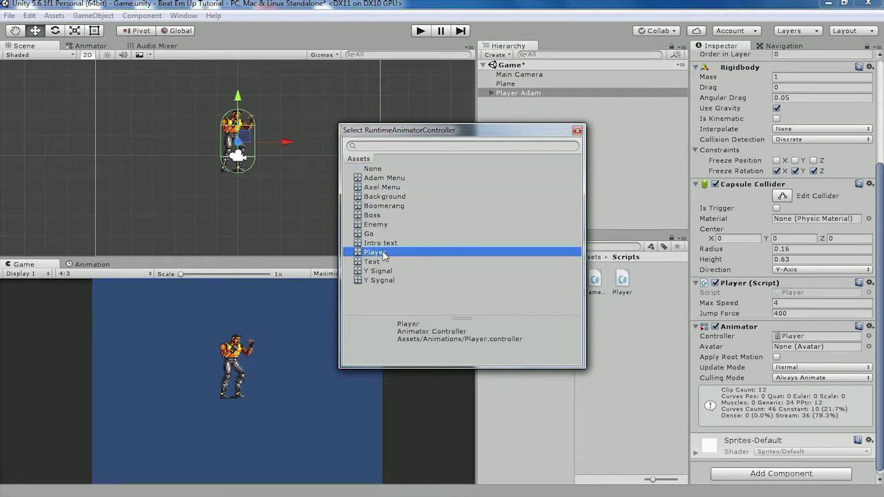
pyautogui.doubleClick(384, 253)
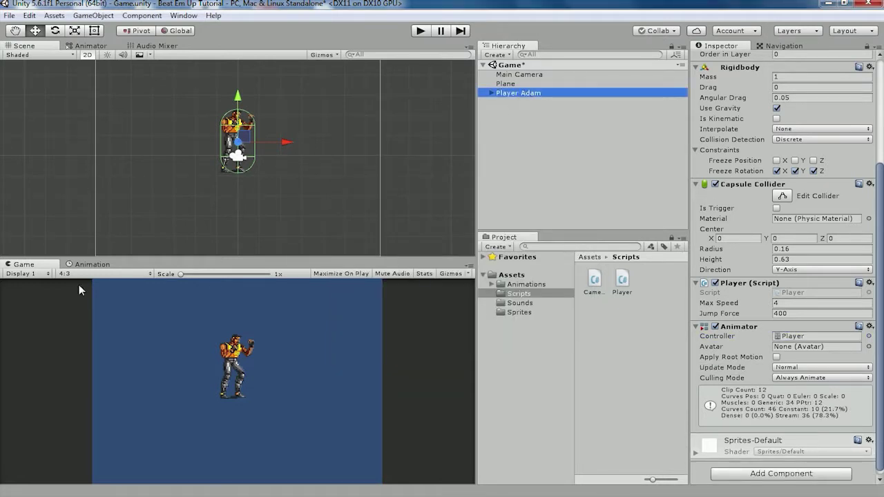
# Open the Animation view and browse Attack1, Attack3 and Walking, ending on Attack1
pyautogui.click(86, 264)
pyautogui.click(45, 284)
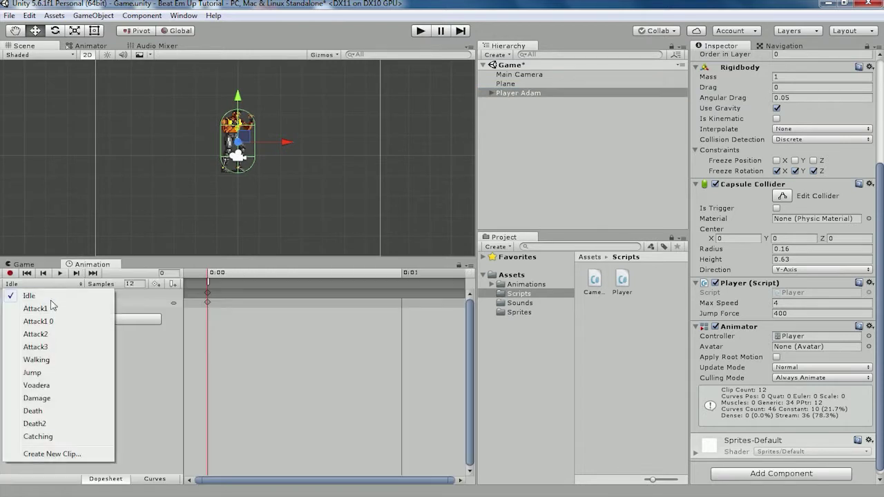
pyautogui.click(54, 309)
pyautogui.click(55, 284)
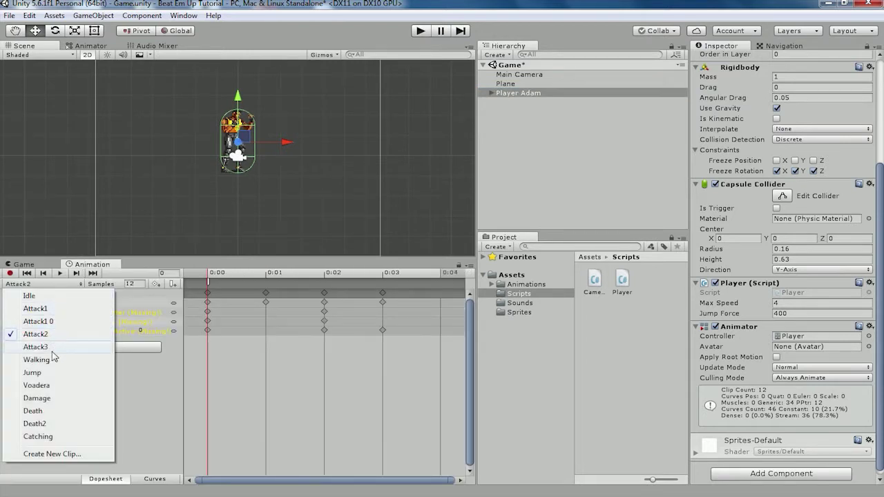
pyautogui.click(42, 349)
pyautogui.click(43, 284)
pyautogui.click(41, 359)
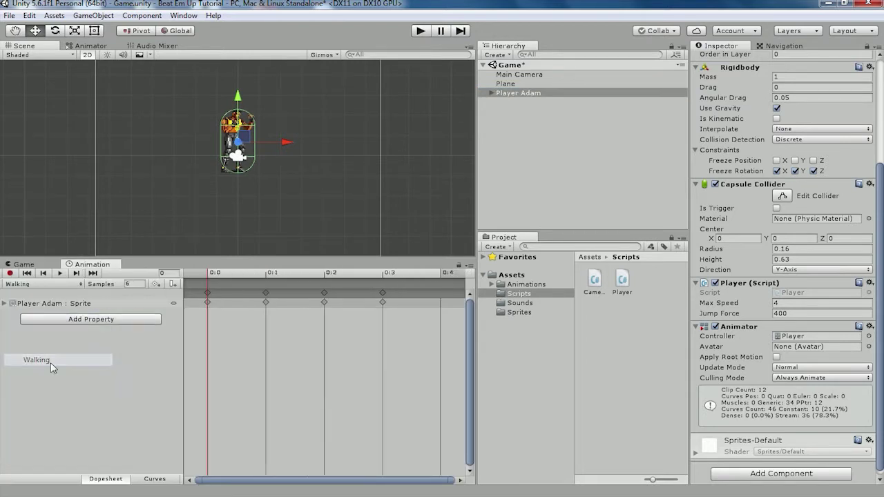
pyautogui.click(39, 283)
pyautogui.click(43, 309)
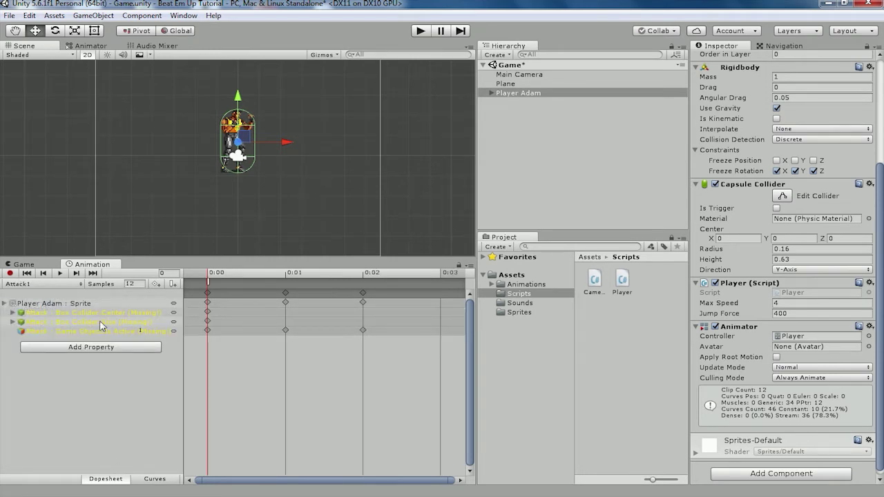
pyautogui.click(90, 46)
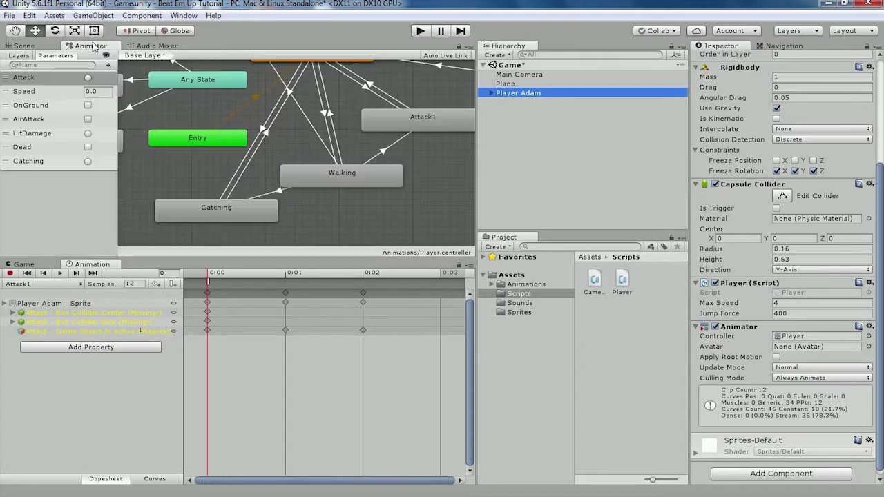
pyautogui.moveTo(341, 145); pyautogui.dragTo(342, 174, button='middle')
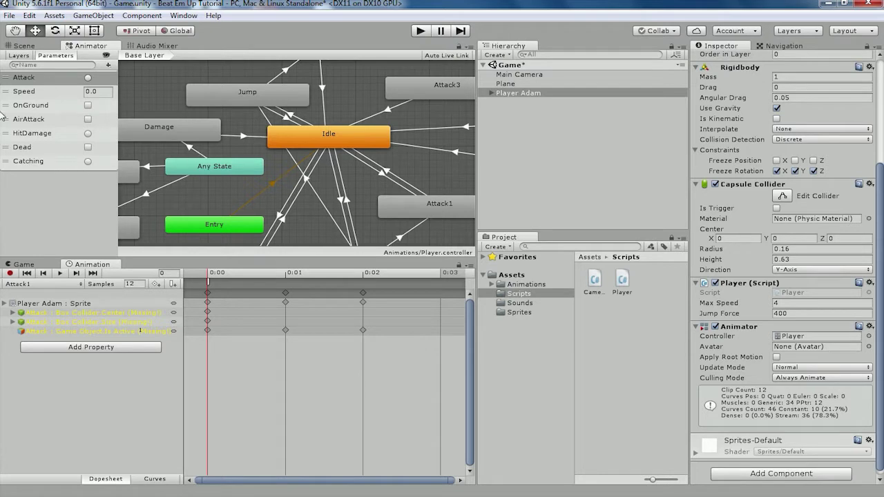
pyautogui.moveTo(425, 122); pyautogui.dragTo(386, 143, button='middle')
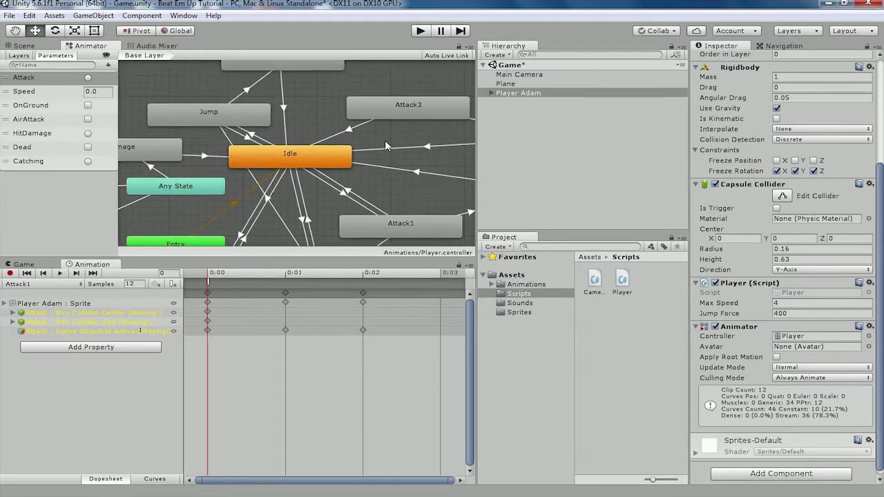
pyautogui.click(24, 46)
pyautogui.click(491, 93)
pyautogui.rightClick(519, 92)
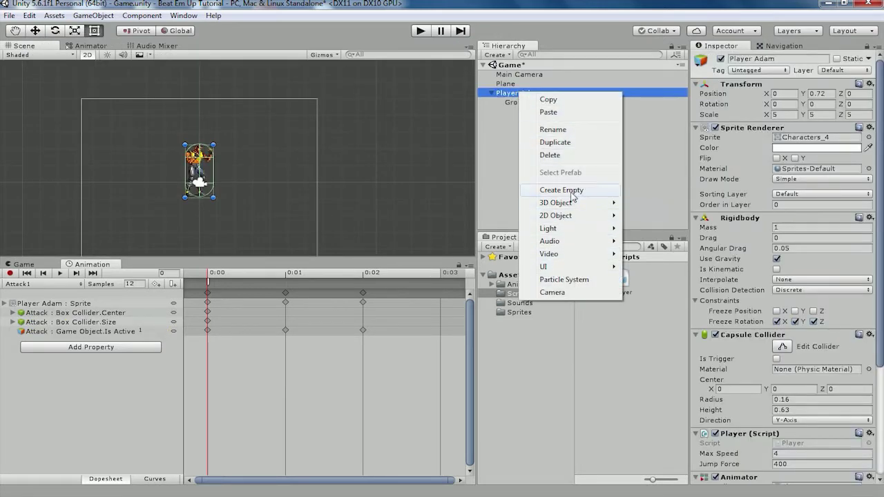
# Create an empty child under Player Adam and rename it Attack
pyautogui.click(571, 191)
pyautogui.click(791, 60)
pyautogui.doubleClick(791, 60)
pyautogui.write('A')
pyautogui.press('Return')
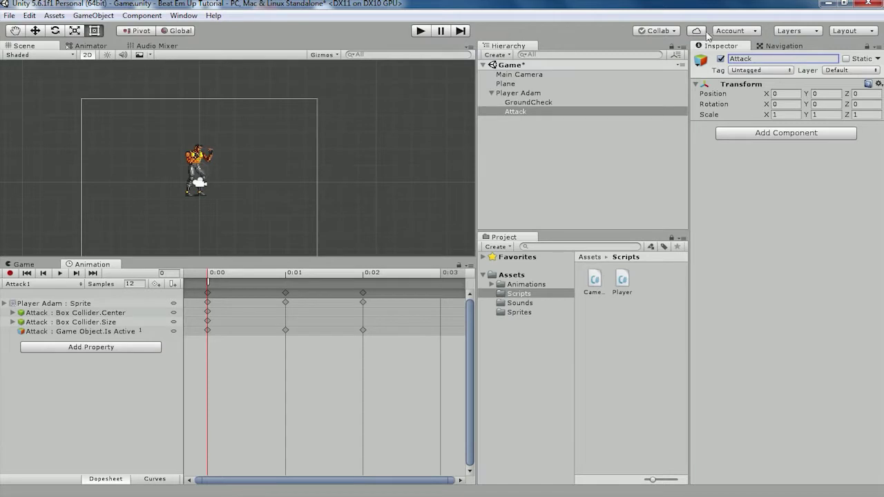
# Add a Box Collider to Attack and tick Is Trigger
pyautogui.click(761, 136)
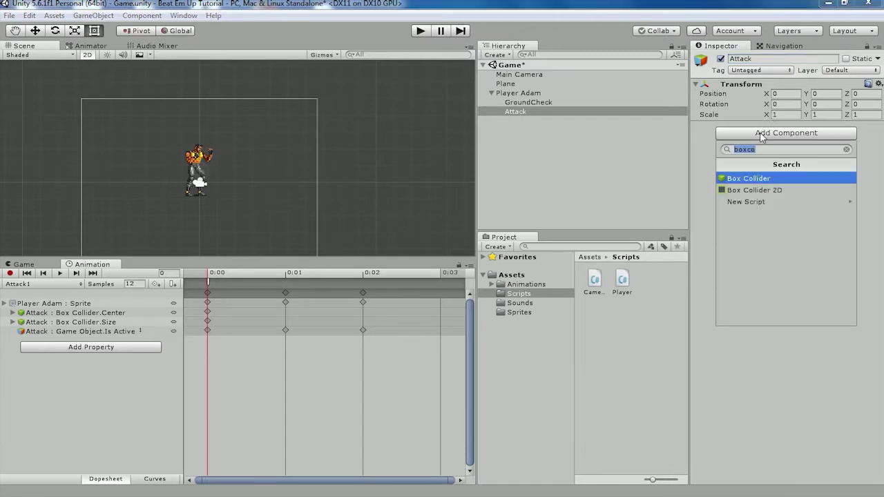
pyautogui.click(758, 181)
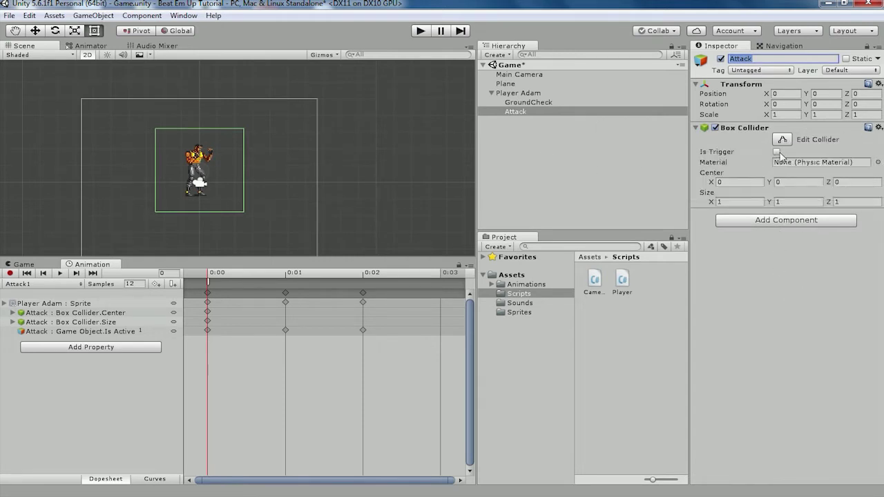
pyautogui.click(776, 152)
# Resize the collider to about 0.29 by 0.33 around the area beside Adam's fist
pyautogui.click(782, 139)
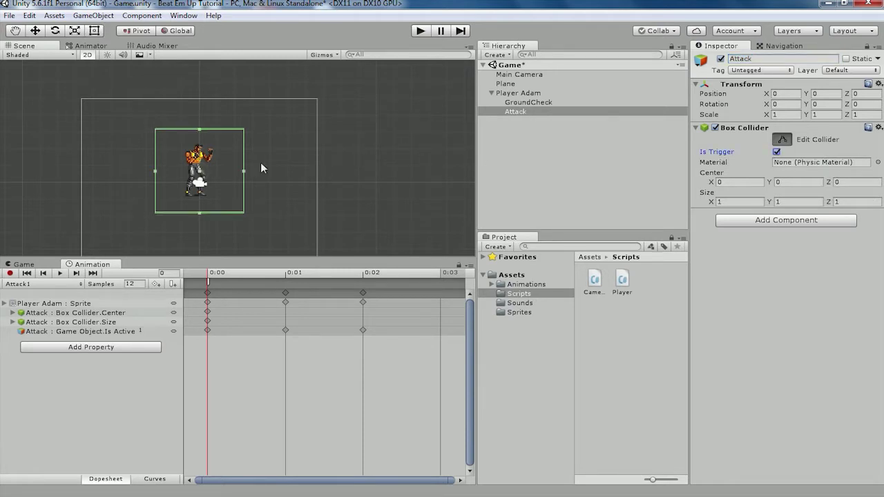
pyautogui.moveTo(154, 172); pyautogui.dragTo(205, 172)
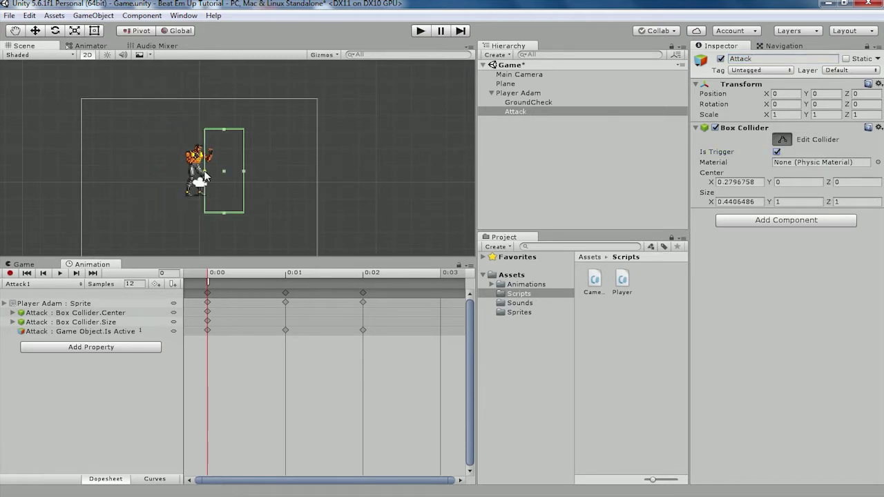
pyautogui.moveTo(227, 214); pyautogui.dragTo(225, 173)
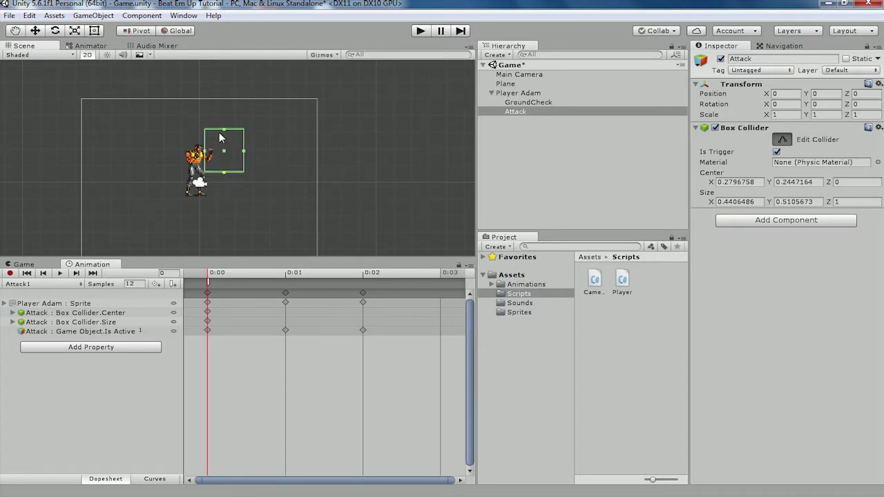
pyautogui.moveTo(243, 150); pyautogui.dragTo(233, 153)
pyautogui.scroll(3, 242, 160)
pyautogui.scroll(3, 248, 168)
pyautogui.moveTo(196, 95); pyautogui.dragTo(196, 128)
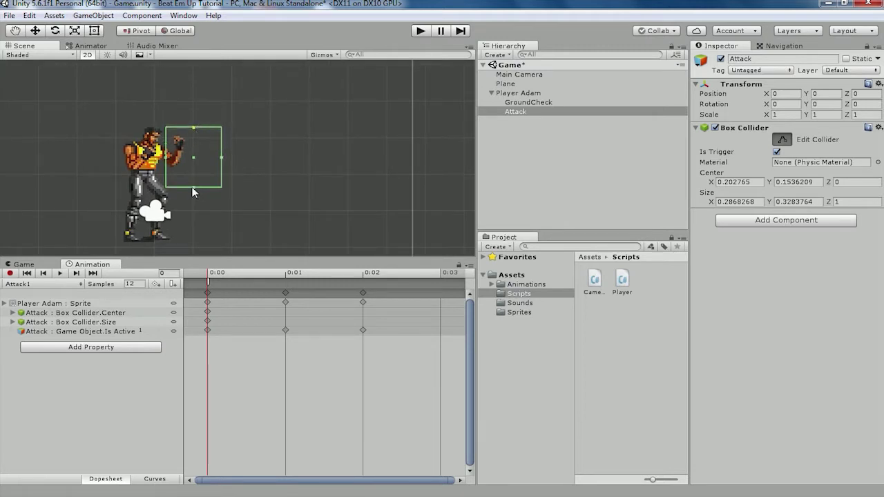
pyautogui.moveTo(192, 187); pyautogui.dragTo(191, 185)
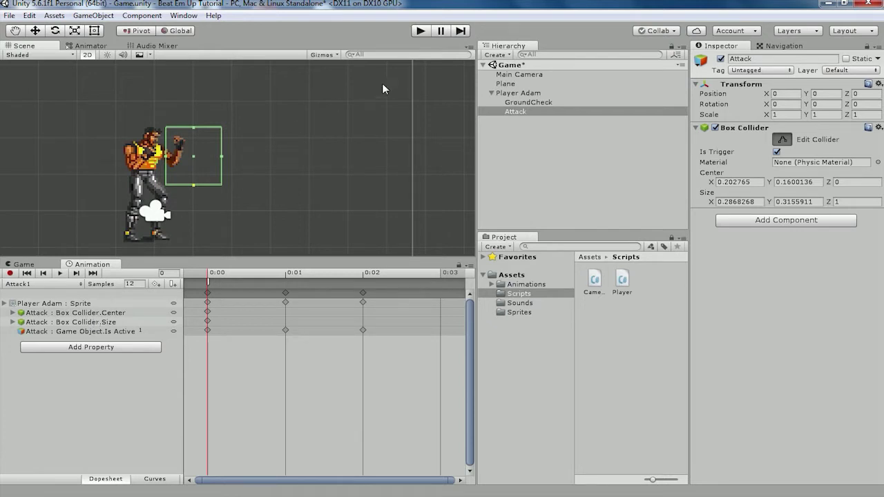
# Switch the Scene to Right side view and shrink the hitbox depth from both sides
pyautogui.click(88, 55)
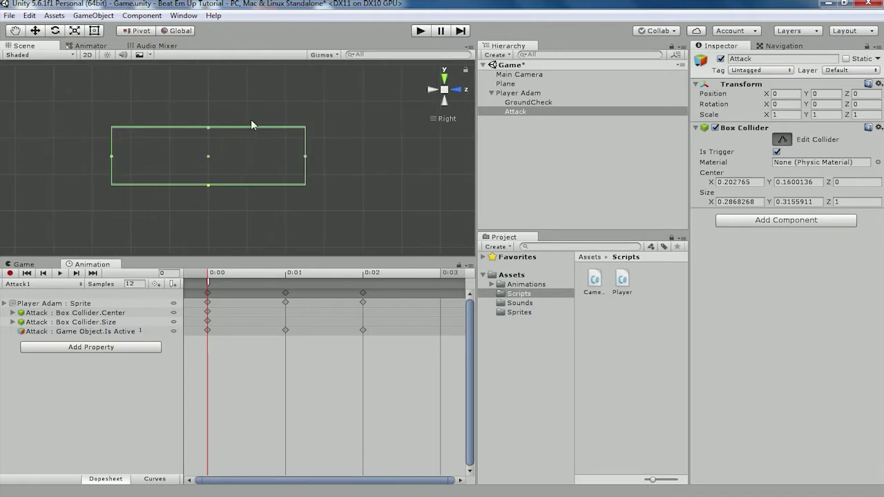
pyautogui.moveTo(306, 158); pyautogui.dragTo(263, 156)
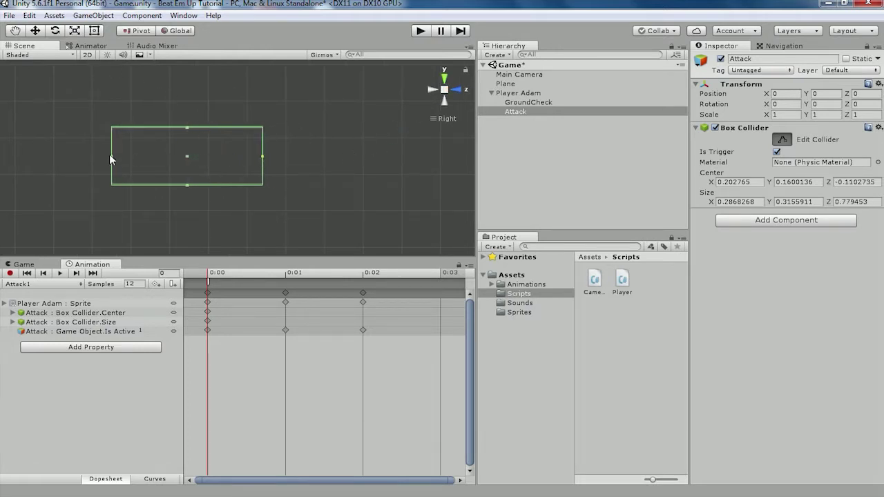
pyautogui.moveTo(110, 158); pyautogui.dragTo(172, 163)
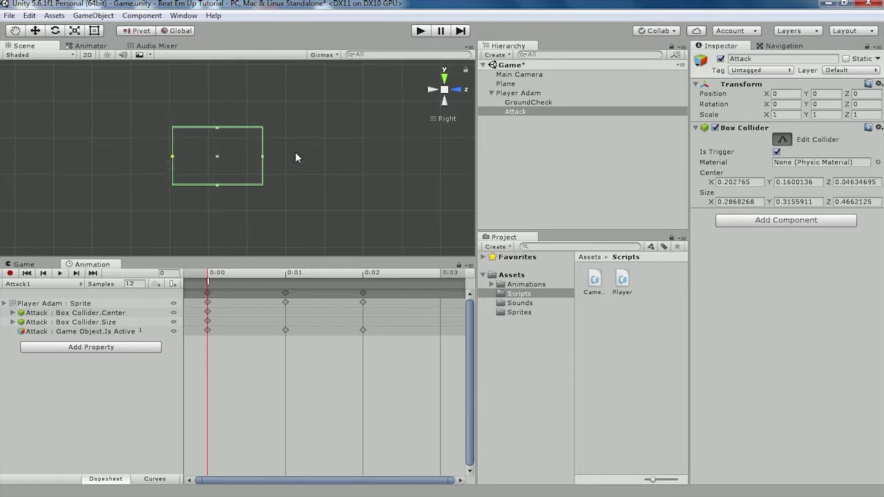
pyautogui.moveTo(263, 159); pyautogui.dragTo(257, 156)
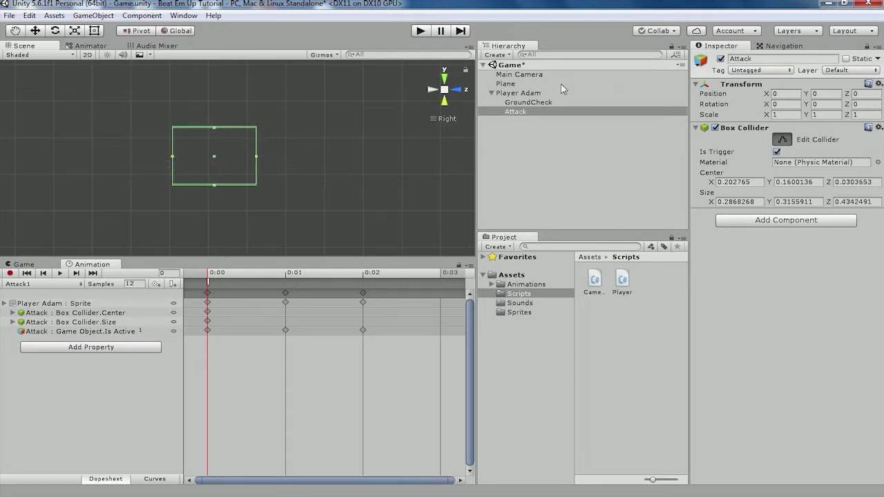
# Compare against Player Adam's collider, then trim the Attack hitbox depth slightly
pyautogui.click(527, 94)
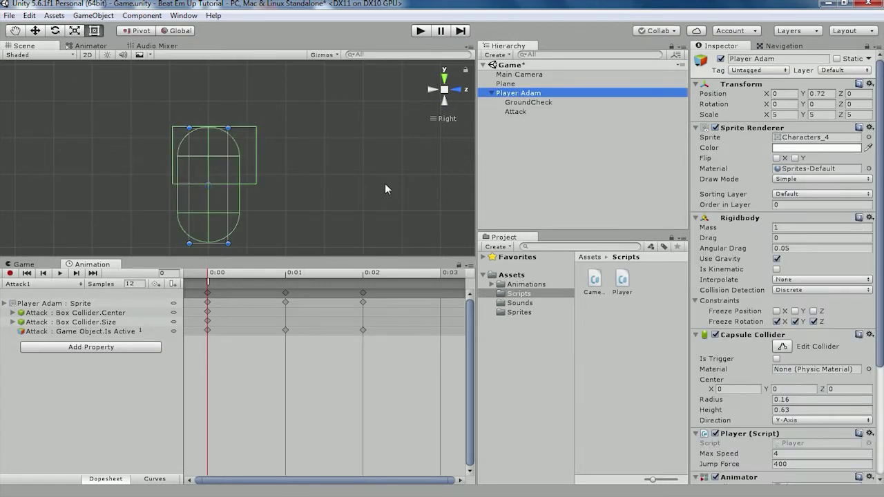
pyautogui.click(520, 112)
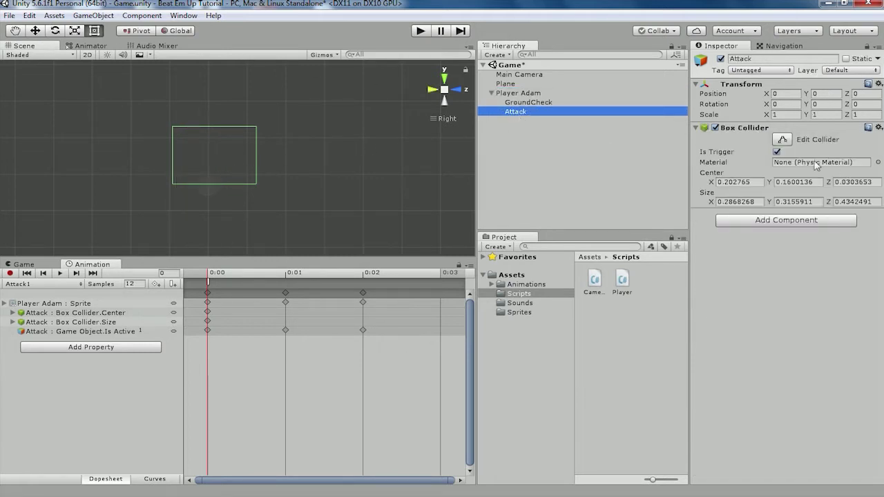
pyautogui.click(782, 140)
pyautogui.moveTo(257, 156); pyautogui.dragTo(245, 157)
pyautogui.moveTo(173, 159); pyautogui.dragTo(175, 158)
# Fine-tune the hitbox depth to about 0.31, with Z center near -0.005
pyautogui.click(517, 93)
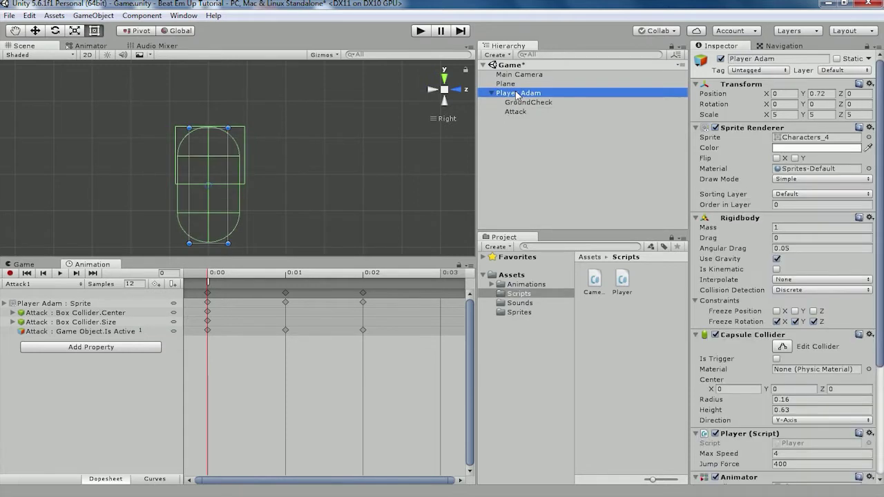
pyautogui.click(523, 111)
pyautogui.click(781, 139)
pyautogui.moveTo(245, 155); pyautogui.dragTo(237, 154)
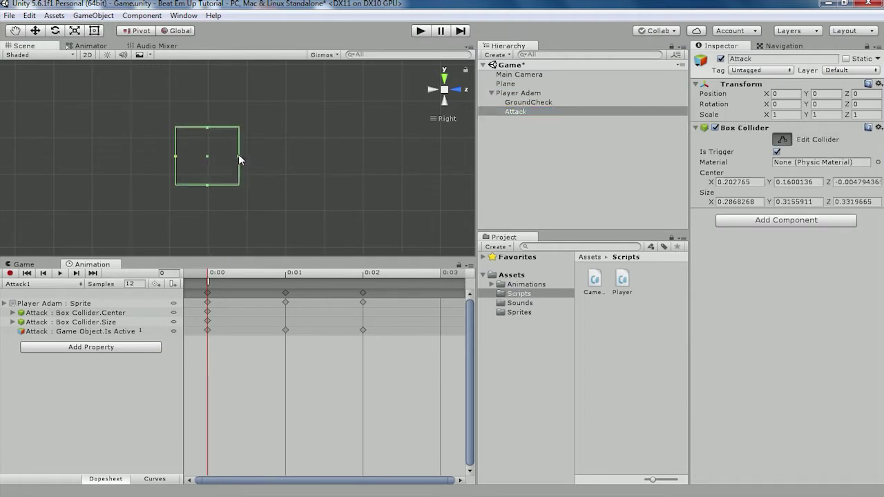
pyautogui.click(524, 94)
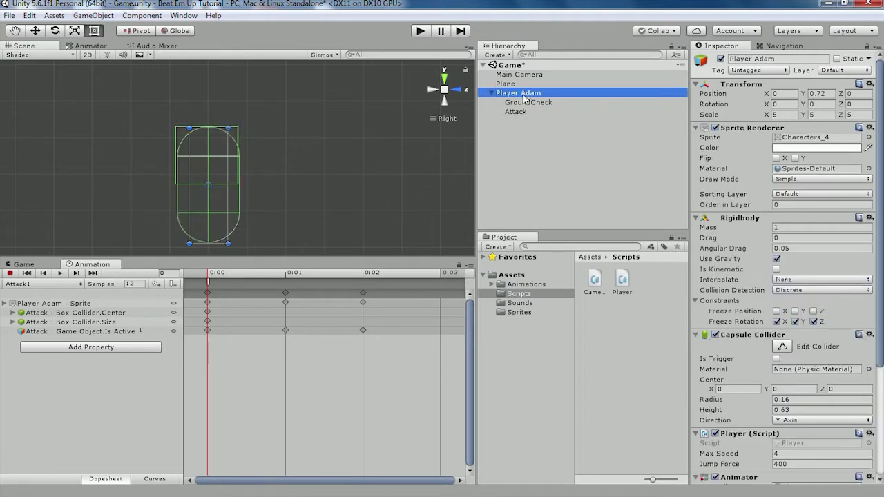
pyautogui.click(515, 111)
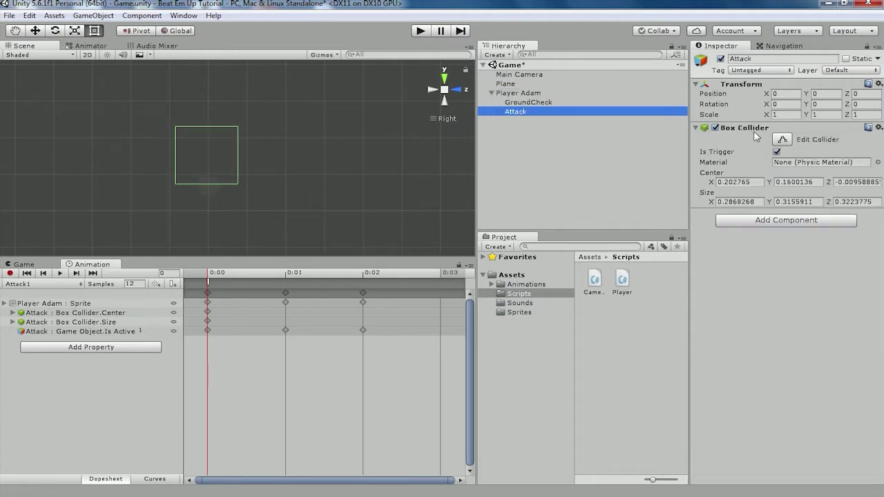
pyautogui.click(782, 138)
pyautogui.moveTo(179, 157); pyautogui.dragTo(177, 157)
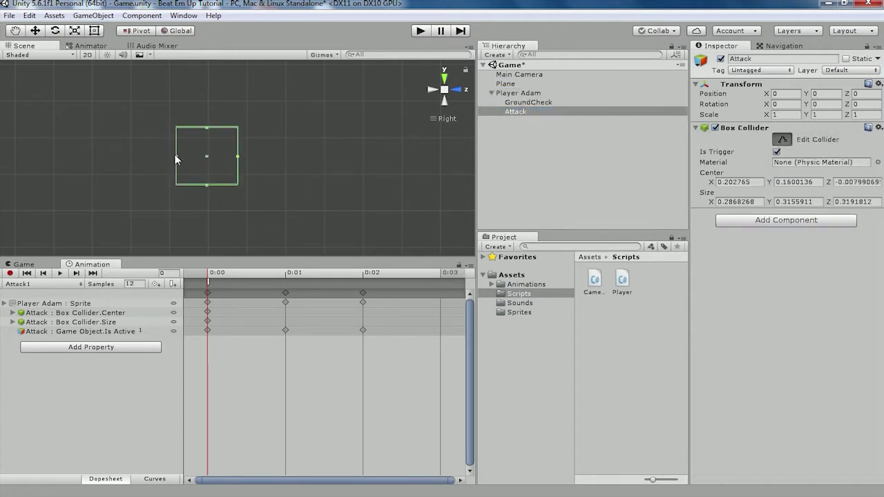
# Switch the Scene gizmo to Iso and orbit to see the hitbox beside the player
pyautogui.click(520, 111)
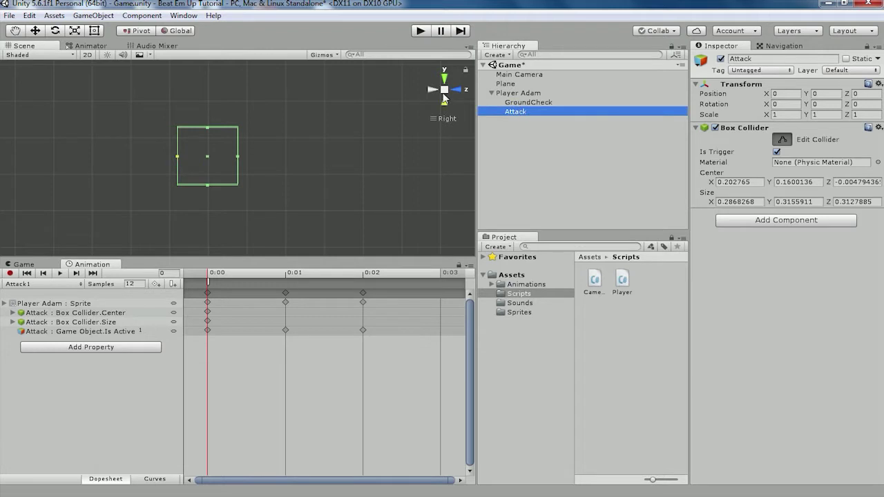
pyautogui.rightClick(444, 90)
pyautogui.click(462, 95)
pyautogui.moveTo(291, 131)
pyautogui.keyDown('alt'); pyautogui.mouseDown()
pyautogui.moveTo(524, 114)
pyautogui.moveTo(381, 122)
pyautogui.mouseUp(); pyautogui.keyUp('alt')
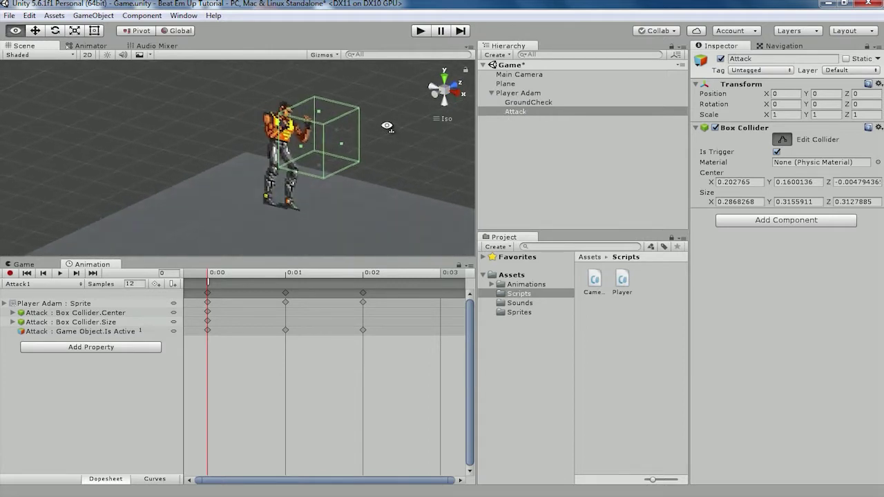
# Deactivate the Attack hitbox object in the Inspector
pyautogui.click(522, 84)
pyautogui.click(523, 94)
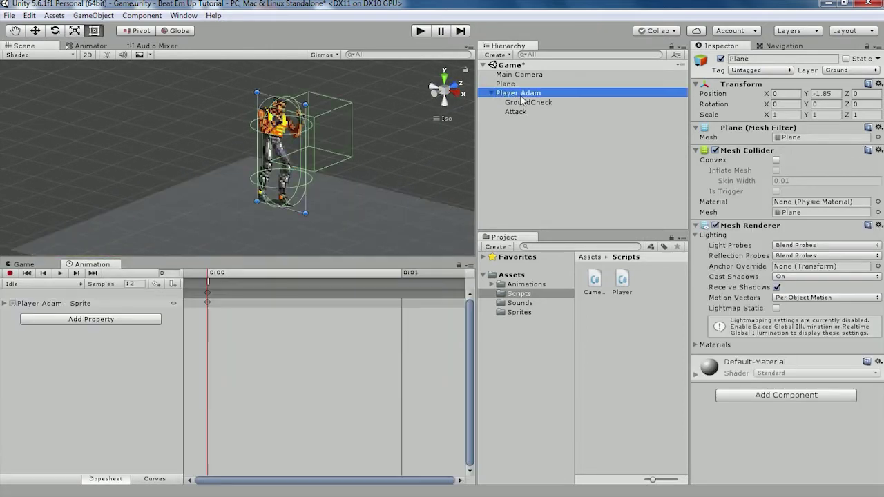
pyautogui.moveTo(395, 150)
pyautogui.keyDown('alt'); pyautogui.mouseDown()
pyautogui.moveTo(470, 145)
pyautogui.moveTo(428, 141)
pyautogui.mouseUp(); pyautogui.keyUp('alt')
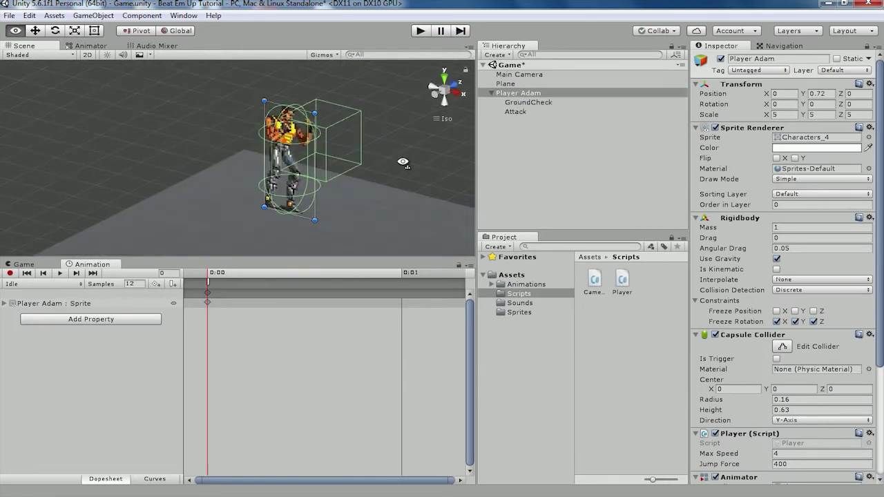
pyautogui.click(521, 112)
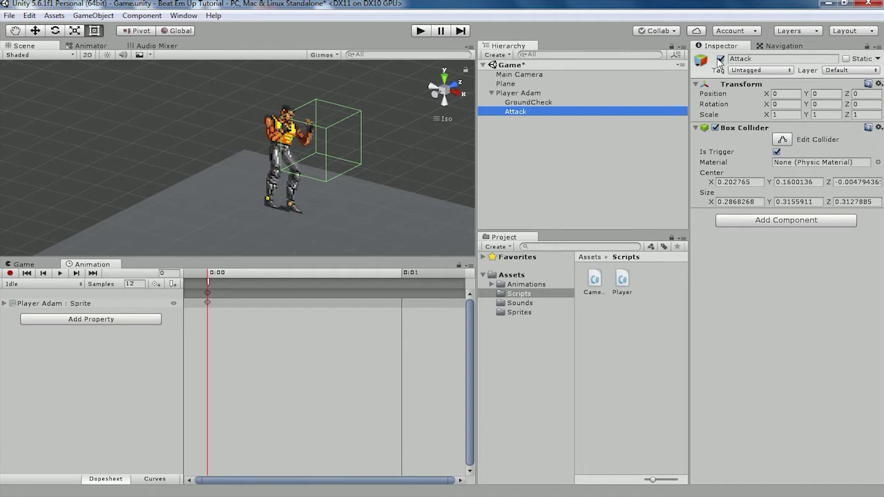
pyautogui.click(721, 59)
# Show the Attack1 clip and select its Box Collider.Center track
pyautogui.click(55, 284)
pyautogui.click(49, 321)
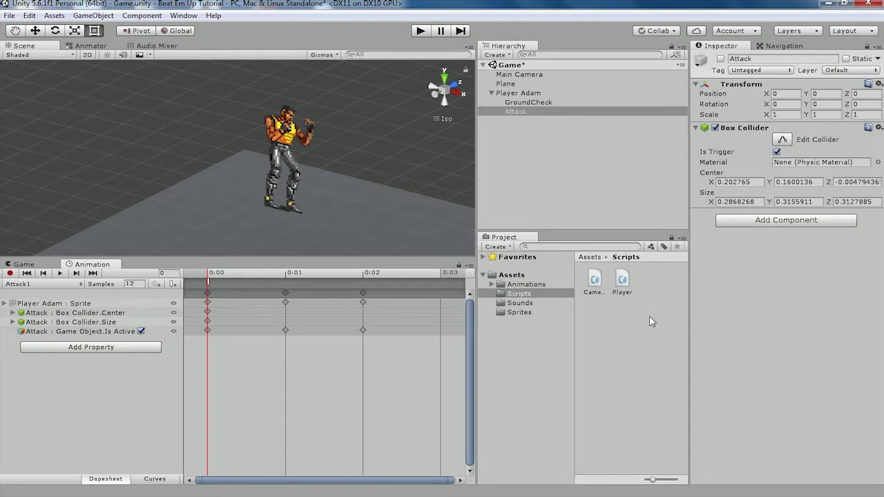
pyautogui.click(69, 312)
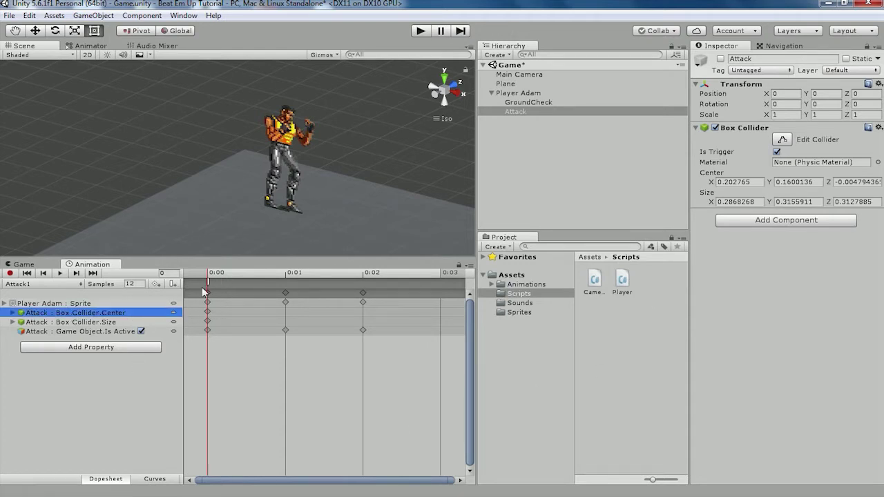
# Scrub through the Attack1 punch frames in the timeline preview
pyautogui.click(285, 276)
pyautogui.click(195, 277)
pyautogui.moveTo(194, 273)
pyautogui.mouseDown()
pyautogui.moveTo(346, 279)
pyautogui.moveTo(208, 273)
pyautogui.mouseUp()
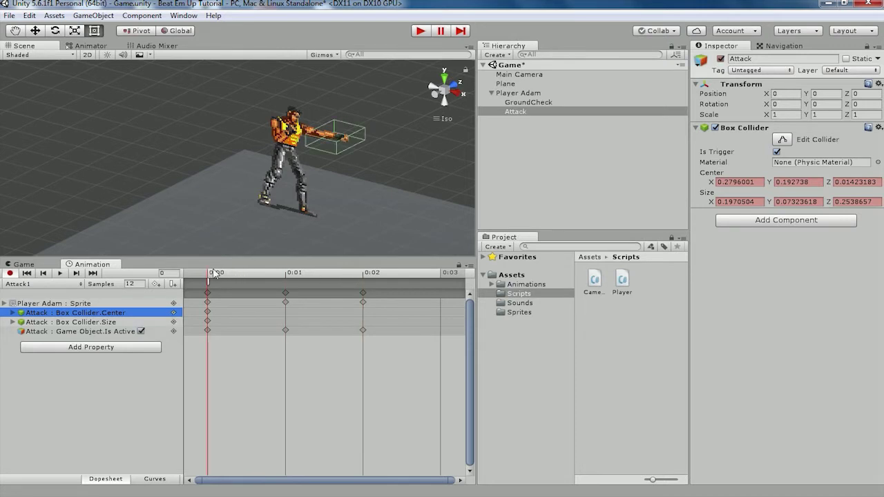
# Delete the Box Collider.Center and Box Collider.Size tracks from Attack1
pyautogui.click(89, 322)
pyautogui.click(93, 314)
pyautogui.press('Delete')
pyautogui.click(97, 313)
pyautogui.press('Delete')
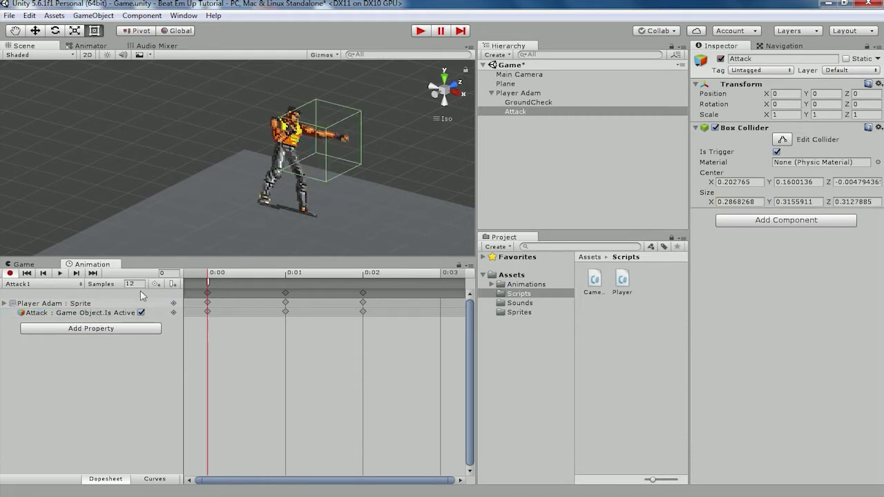
pyautogui.keyDown('alt'); pyautogui.moveTo(331, 189); pyautogui.dragTo(406, 193); pyautogui.keyUp('alt')
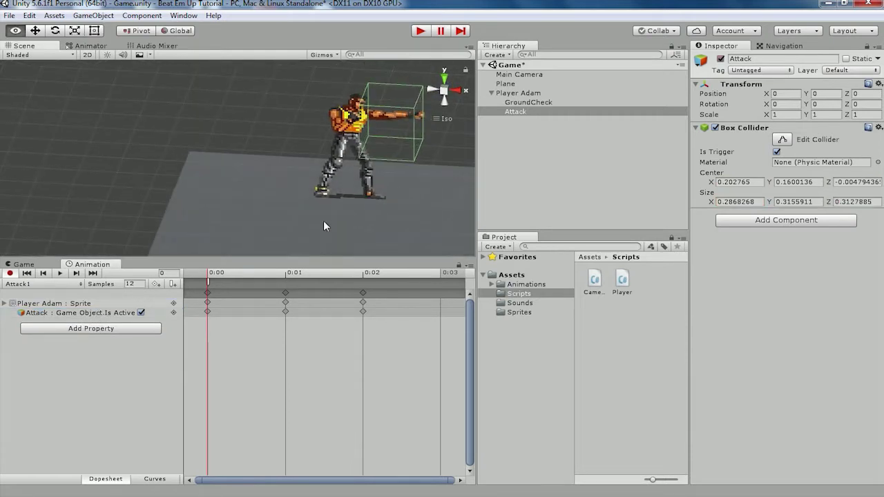
pyautogui.click(41, 284)
# Delete the Box Collider.Center and Size tracks from the Attack2 clip
pyautogui.click(45, 323)
pyautogui.moveTo(45, 323); pyautogui.dragTo(48, 322)
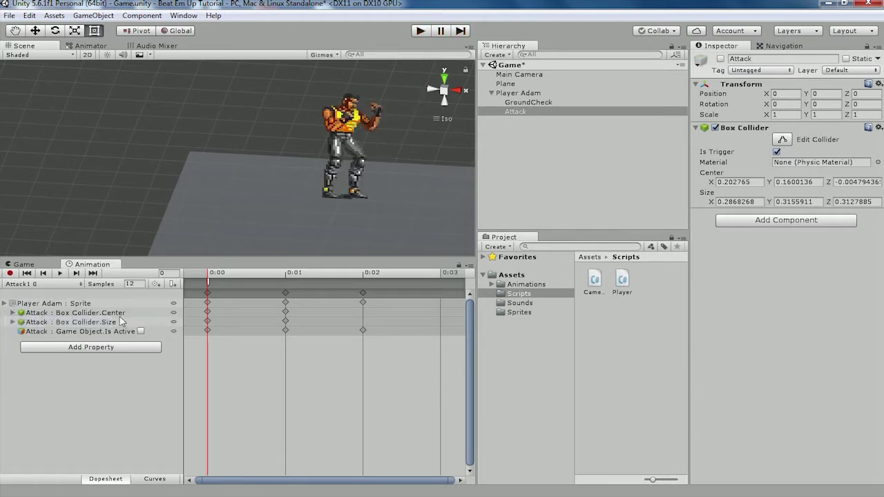
pyautogui.click(69, 313)
pyautogui.keyDown('shift'); pyautogui.click(69, 322); pyautogui.keyUp('shift')
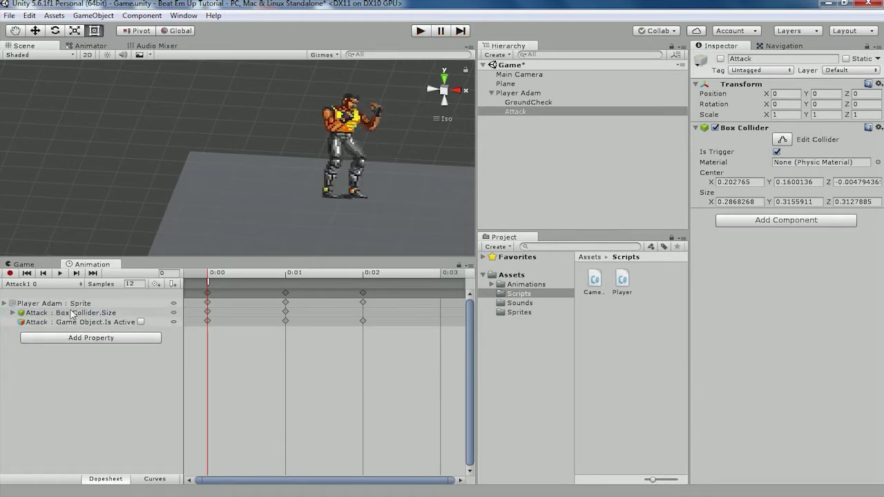
pyautogui.press('Delete')
pyautogui.click(55, 283)
pyautogui.click(38, 334)
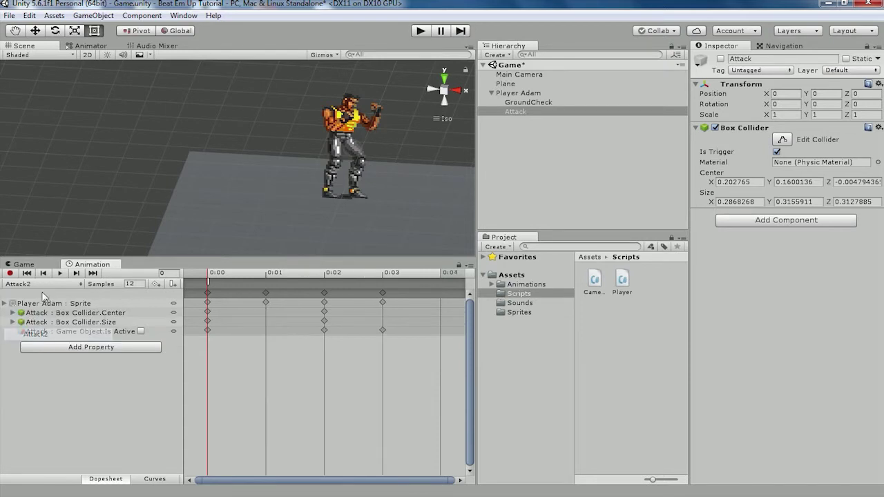
pyautogui.click(68, 313)
pyautogui.press('Delete')
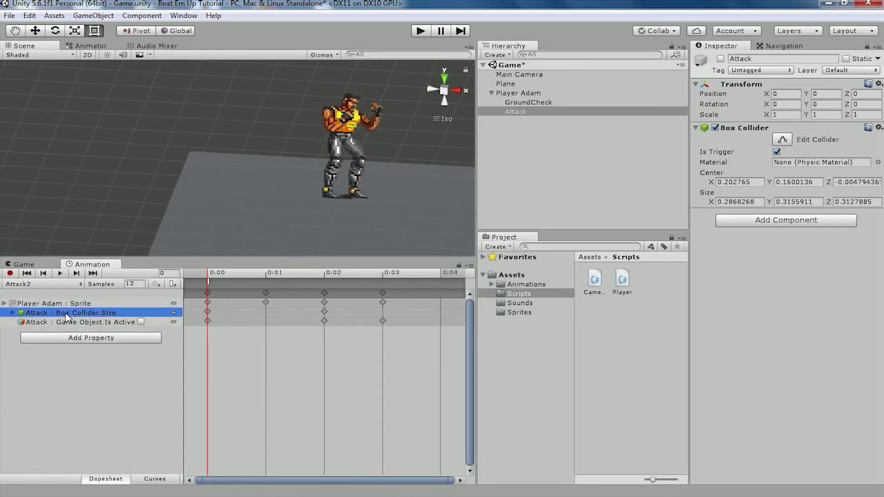
pyautogui.press('Delete')
# Remove the Box Collider tracks from Attack3 and check its ZeroSpeed event at frame 3
pyautogui.click(55, 284)
pyautogui.click(45, 347)
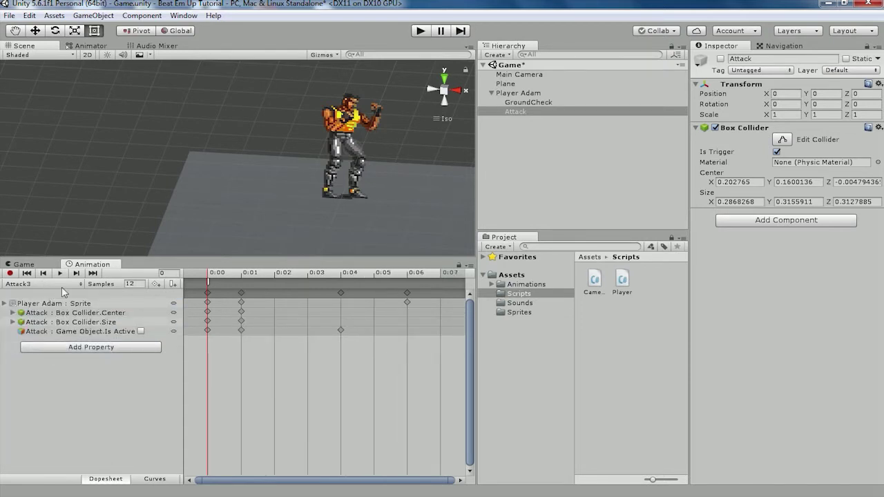
pyautogui.click(67, 313)
pyautogui.press('Delete')
pyautogui.click(69, 313)
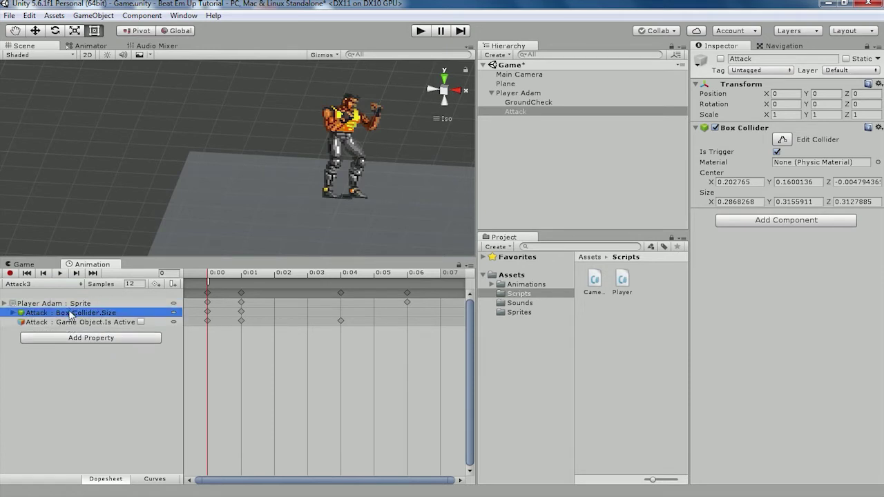
pyautogui.press('Delete')
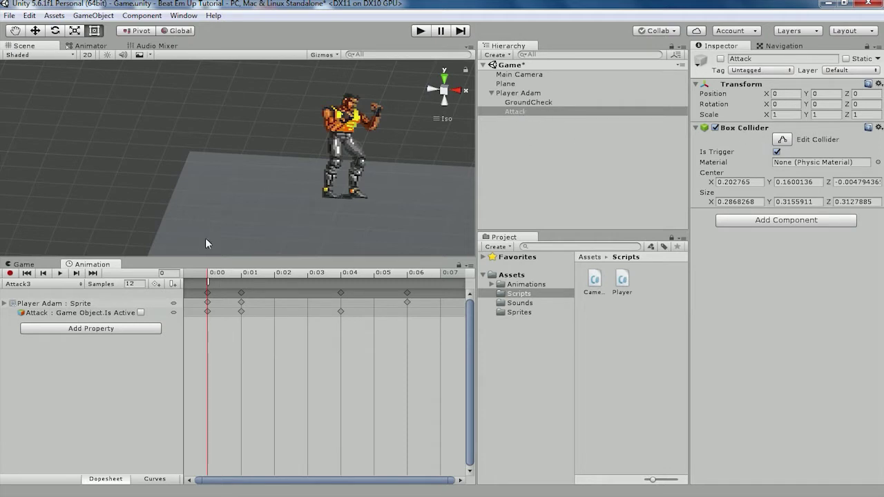
pyautogui.click(208, 284)
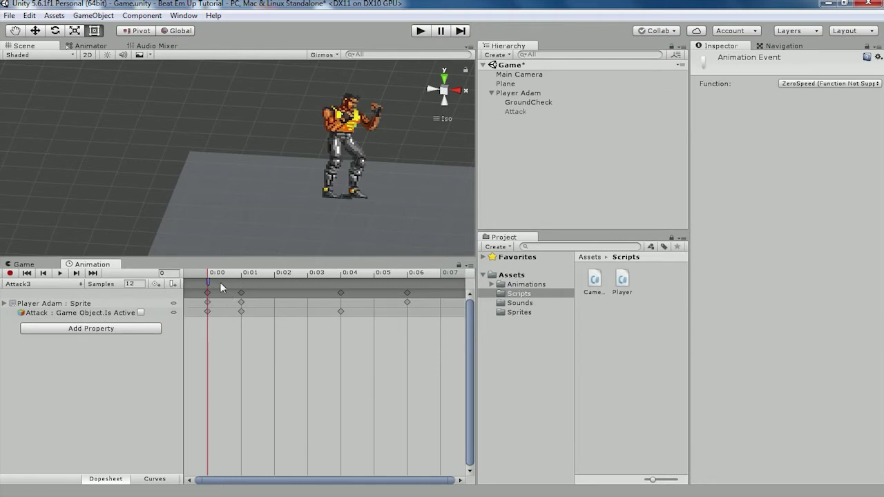
pyautogui.click(307, 273)
# Select Player Adam and ping its Player script in the Project
pyautogui.click(523, 93)
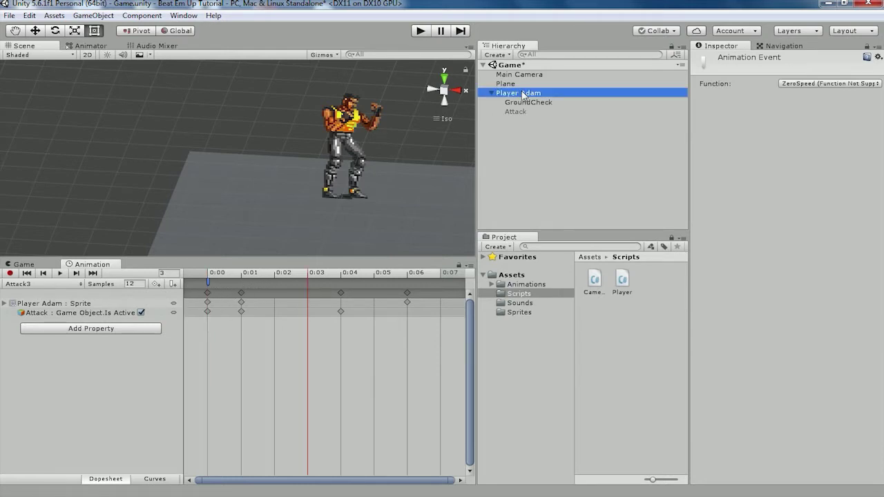
pyautogui.scroll(-3, 793, 290)
pyautogui.click(791, 288)
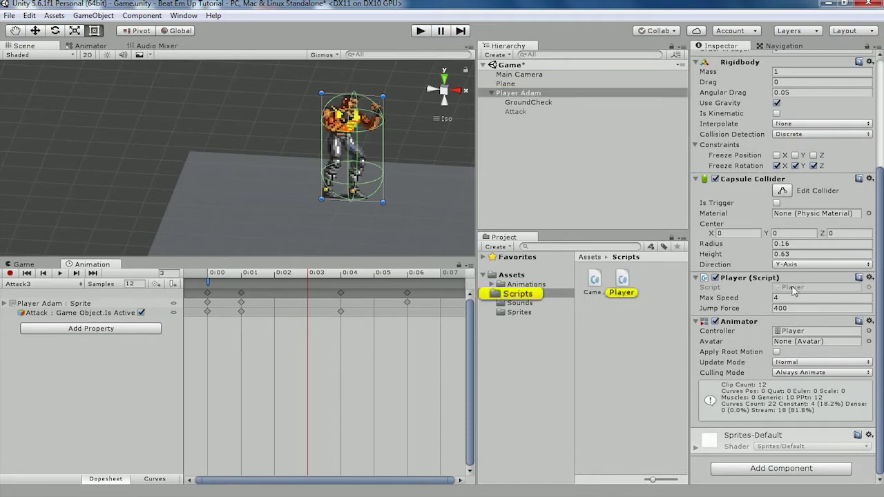
# Open Player.cs and make room above the jump check in Update()
pyautogui.doubleClick(793, 290)
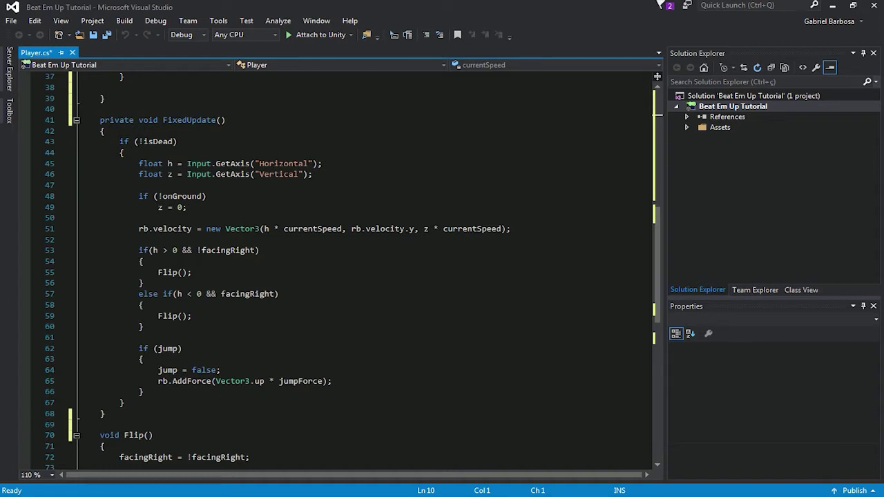
pyautogui.scroll(5, 339, 269)
pyautogui.scroll(2, 338, 269)
pyautogui.click(120, 262)
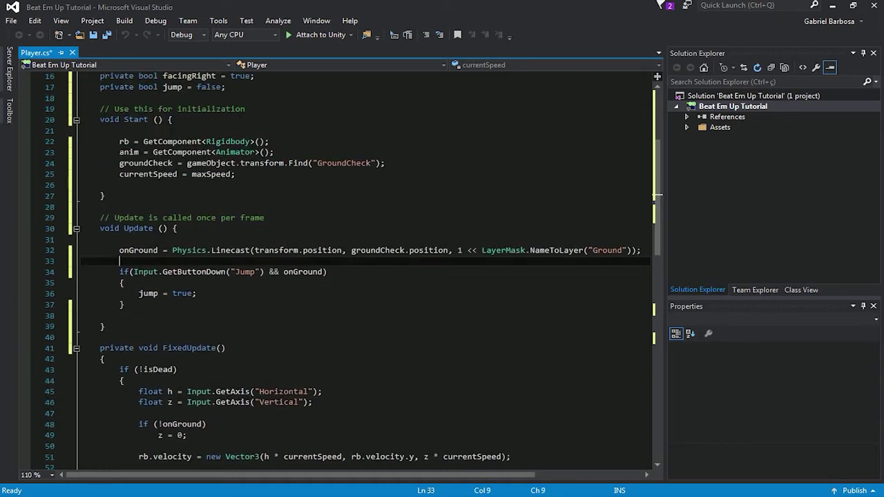
pyautogui.press('Return')
pyautogui.press('Return')
pyautogui.press('Up')
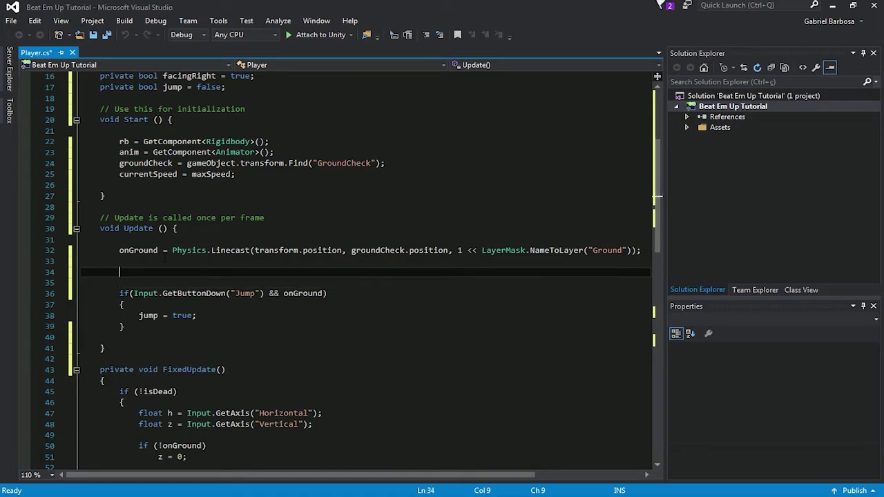
# Add anim.SetBool("OnGround", onGround); to Update()
pyautogui.write('anim')
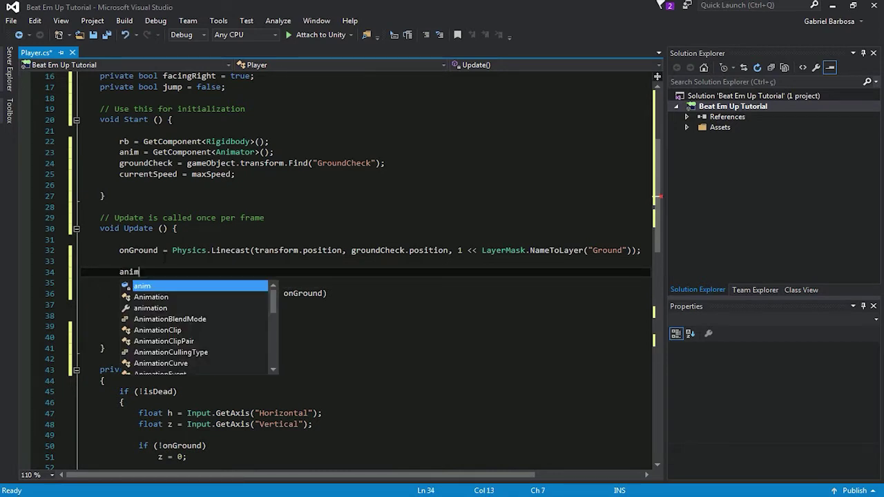
pyautogui.press('Escape')
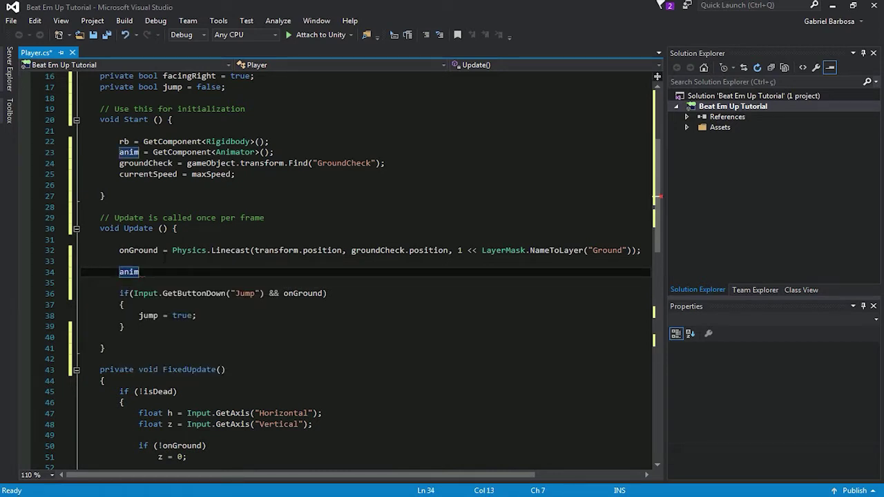
pyautogui.write('.setBo')
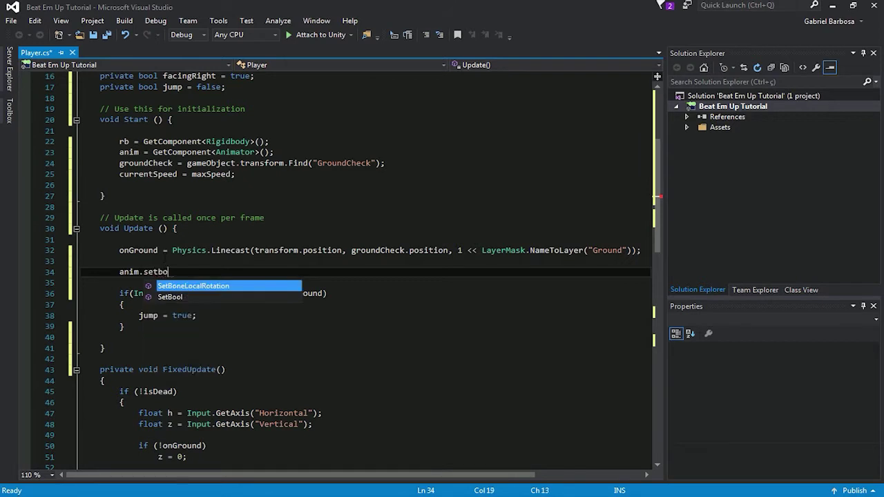
pyautogui.press('Tab')
pyautogui.write('(')
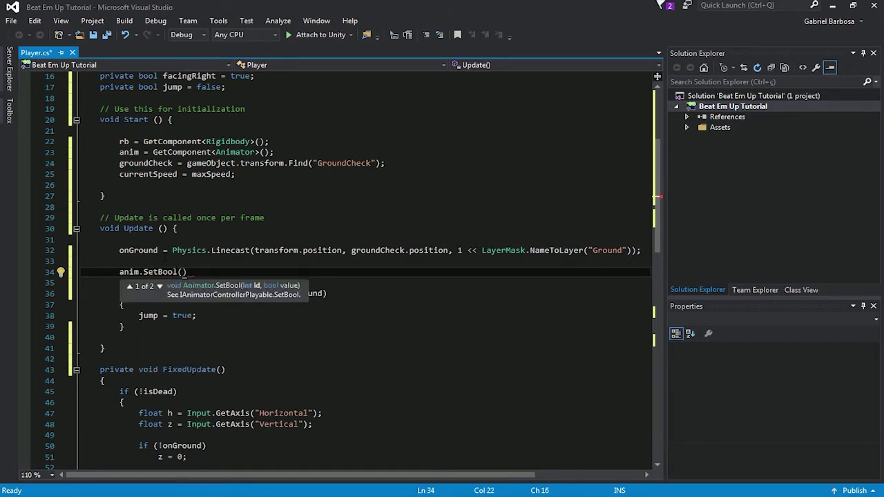
pyautogui.write('"OnGround"')
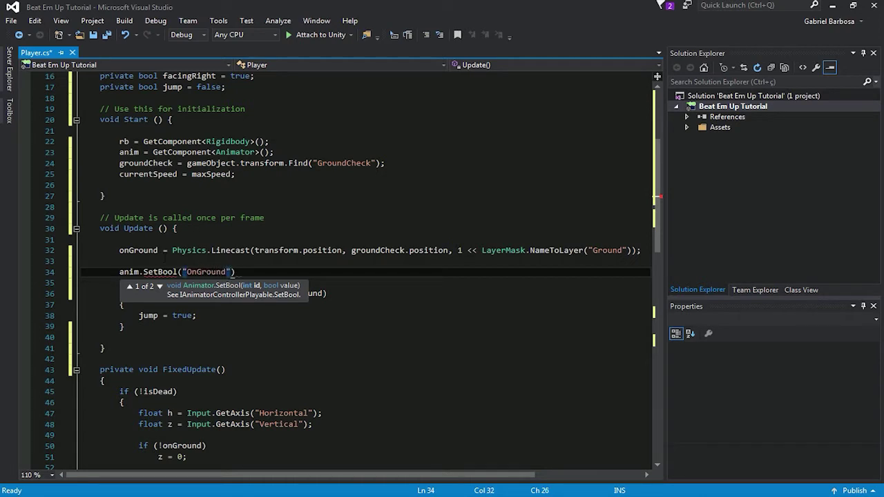
pyautogui.write(', ong')
pyautogui.press('Tab')
pyautogui.write(')')
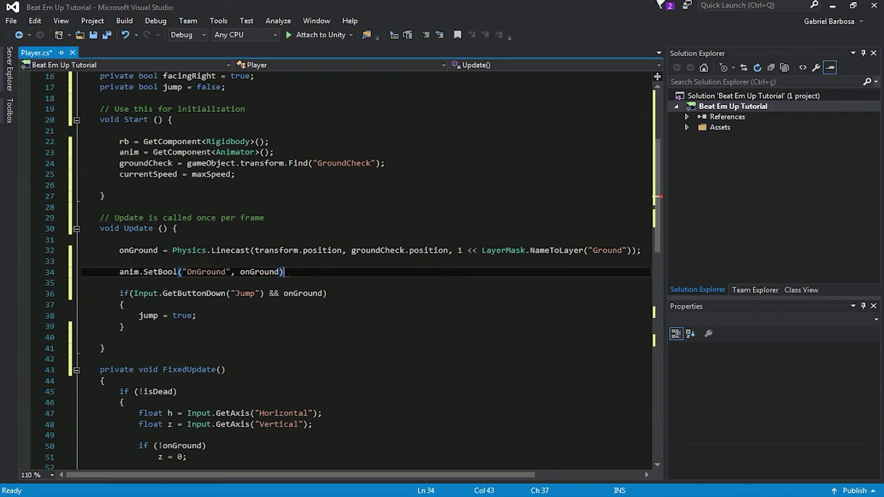
pyautogui.write(';')
pyautogui.press('Return')
# Add anim.SetBool("Dead", isDead); below it and save Player.cs
pyautogui.write('anim')
pyautogui.press('Escape')
pyautogui.write('.')
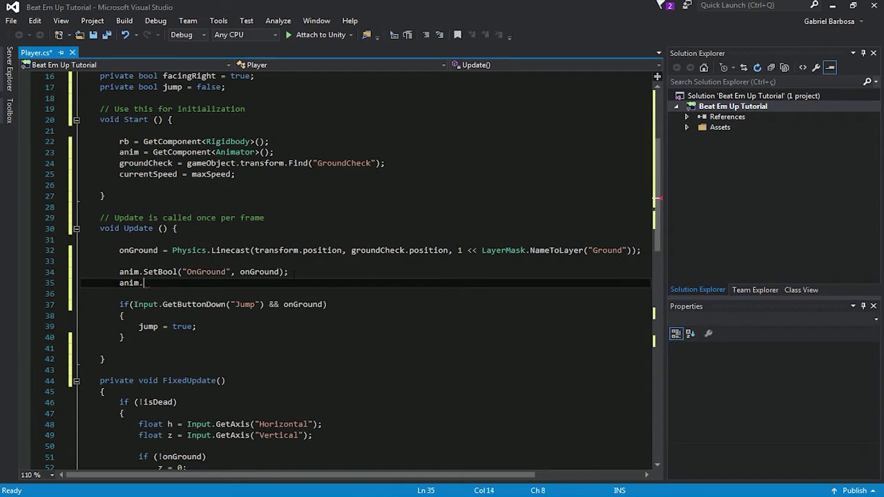
pyautogui.write('set')
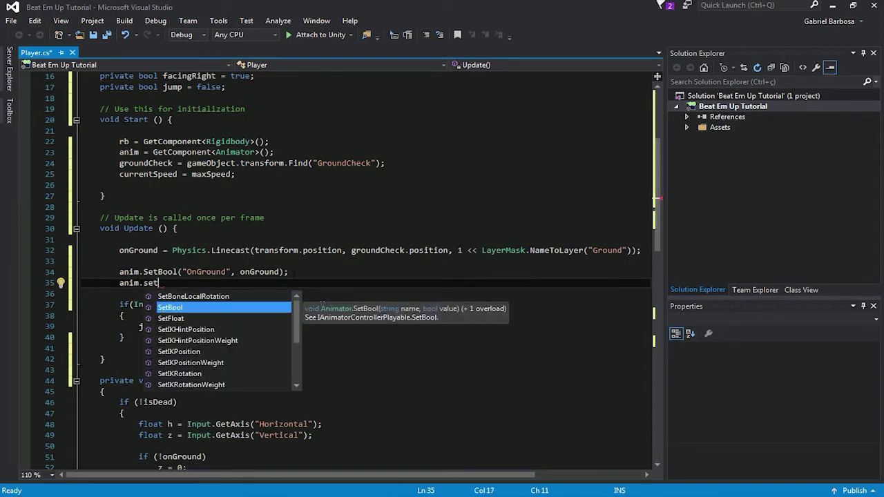
pyautogui.write('b')
pyautogui.press('Tab')
pyautogui.write('("')
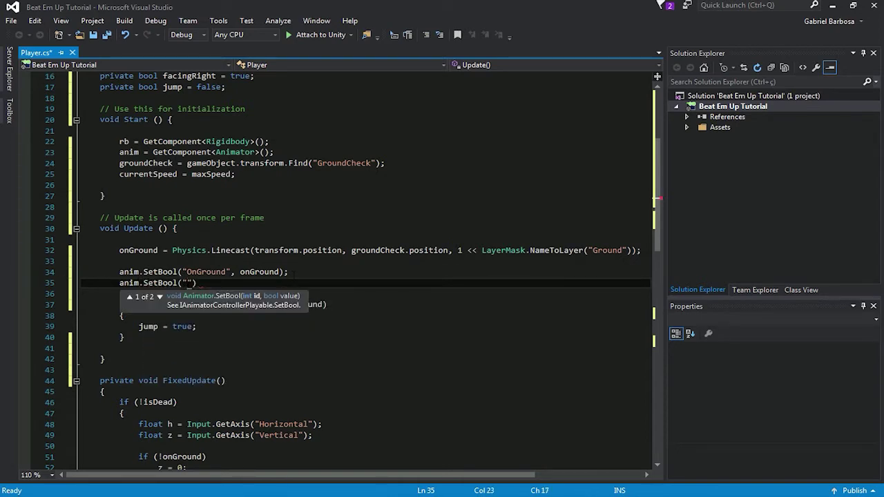
pyautogui.write('Dead", isD')
pyautogui.press('Tab')
pyautogui.write(');')
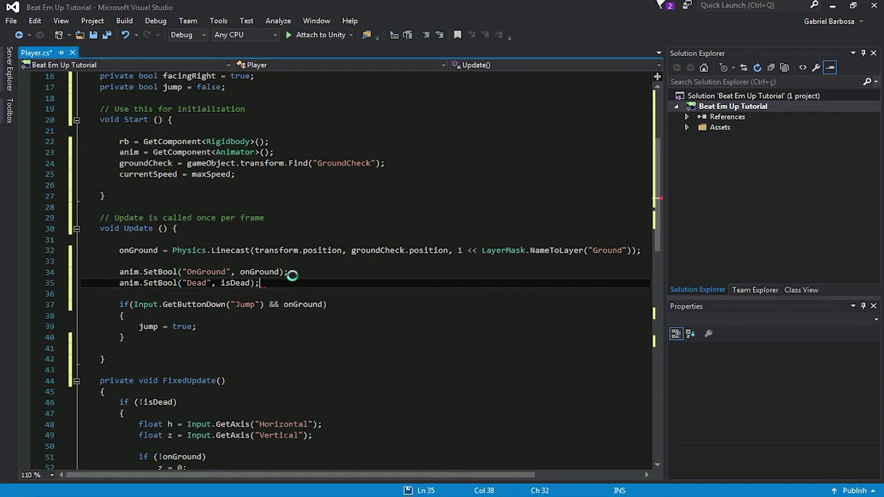
pyautogui.hotkey('ctrl', 's')
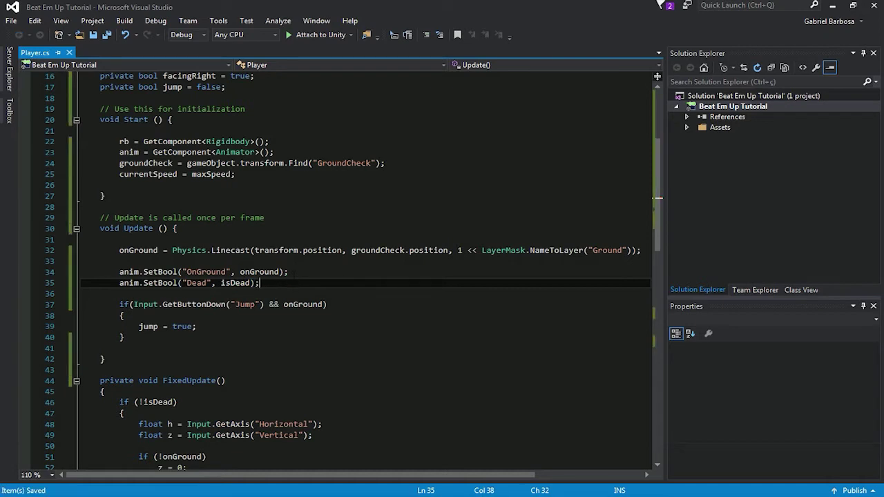
pyautogui.press('Down')
pyautogui.press('Down')
pyautogui.press('Down')
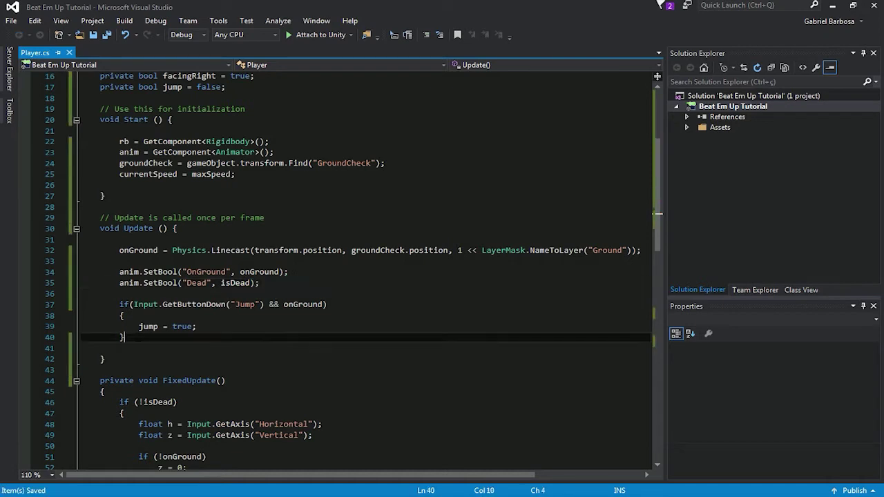
# Below the jump block, add if (Input.GetButtonDown("Fire1")) { anim.SetTrigger("Attack"); }
pyautogui.press('Return')
pyautogui.press('Return')
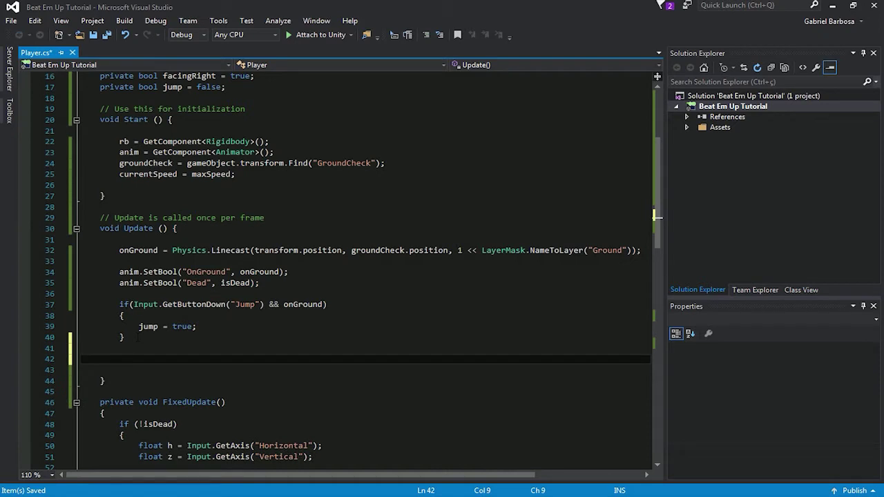
pyautogui.write('if(')
pyautogui.write('input.get')
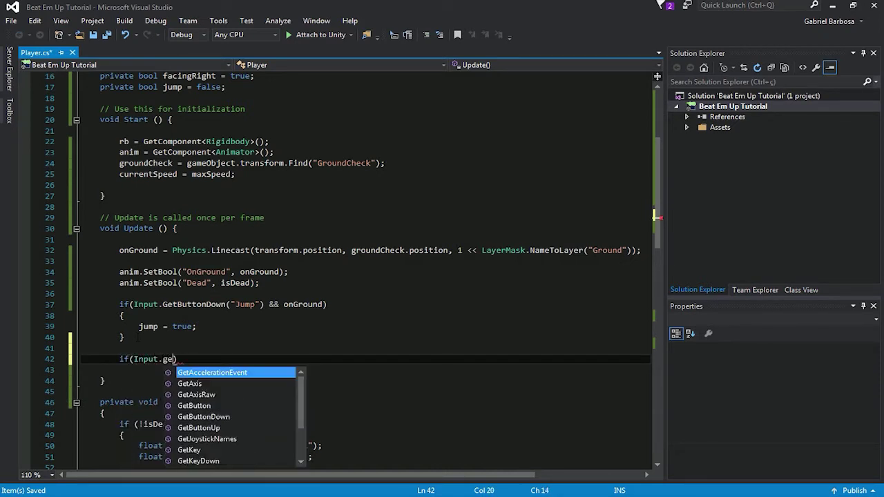
pyautogui.write('bu')
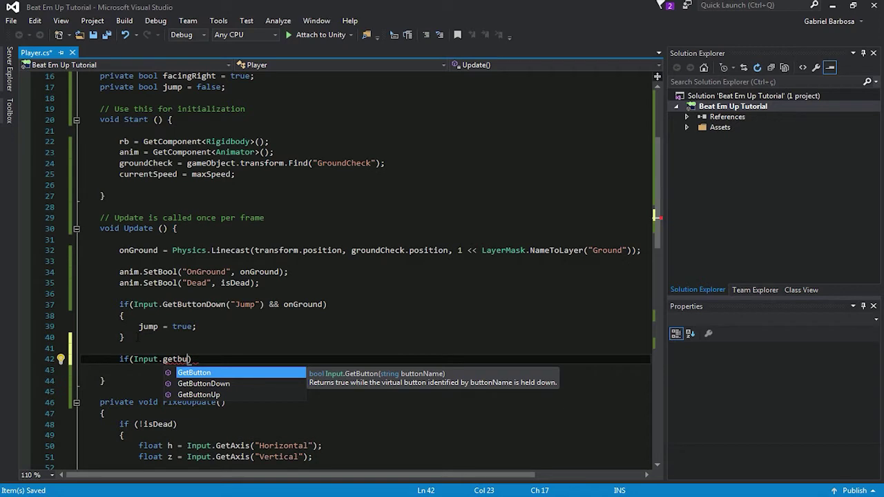
pyautogui.press('Down')
pyautogui.press('Tab')
pyautogui.write('("')
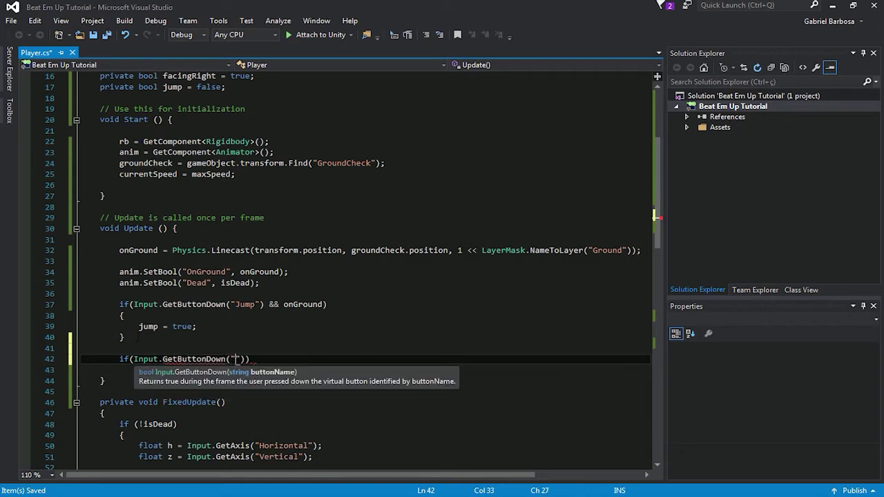
pyautogui.write('Fire1"))')
pyautogui.press('Return')
pyautogui.write('{')
pyautogui.press('Return')
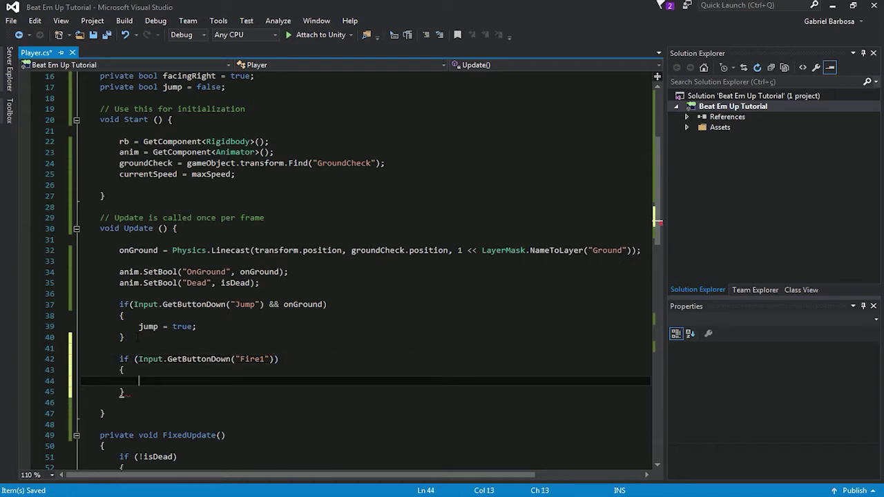
pyautogui.write('anim.settr')
pyautogui.press('Tab')
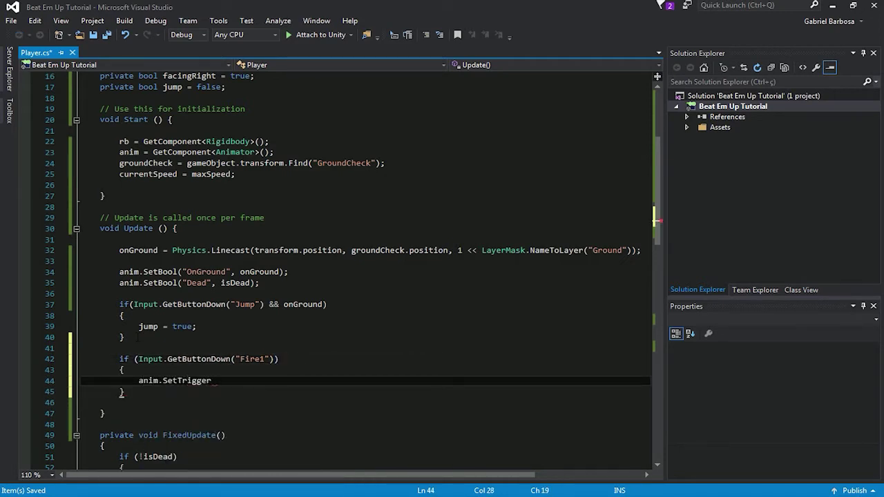
pyautogui.write('("A')
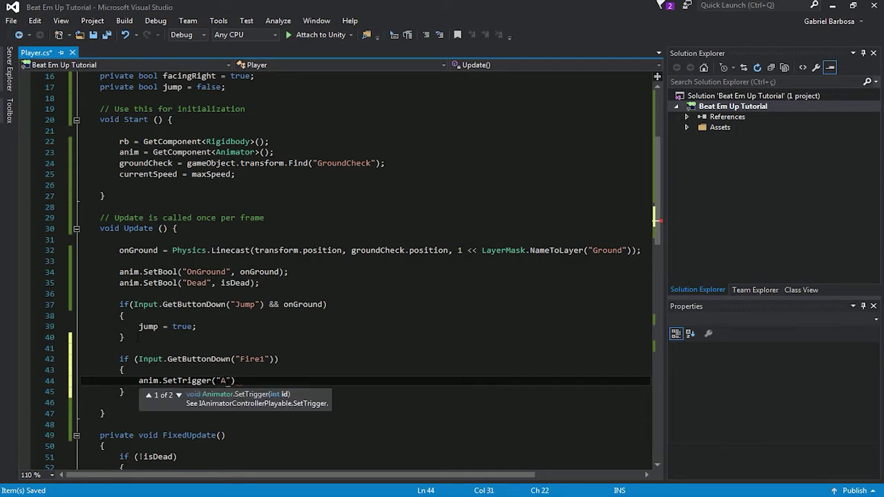
pyautogui.write('ttack")')
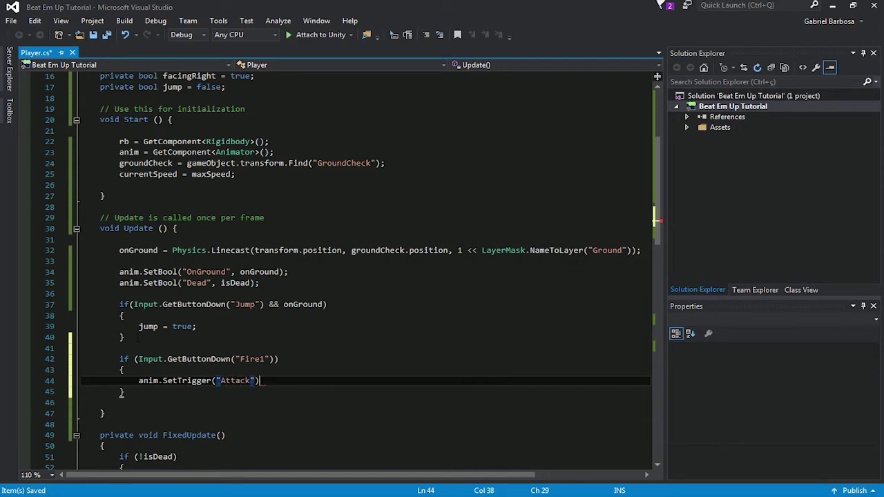
pyautogui.write(';')
pyautogui.press('Up')
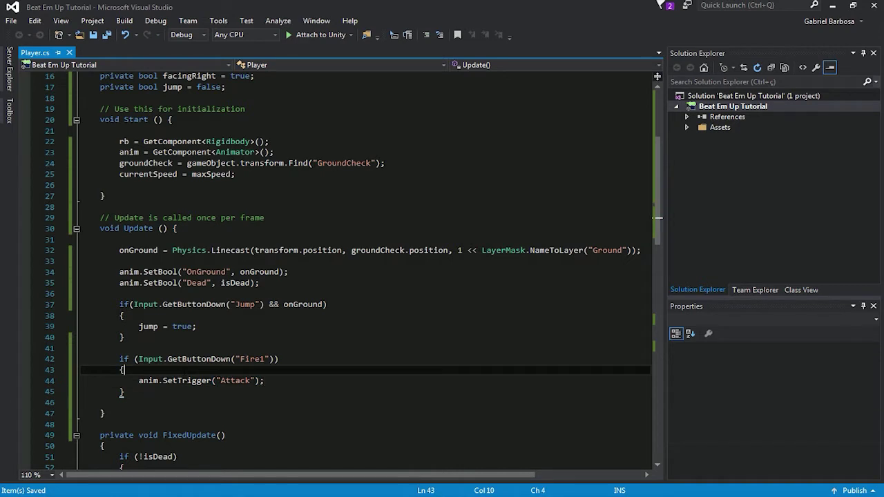
# Scroll down to the end of the velocity assignment line in FixedUpdate
pyautogui.scroll(-5, 366, 269)
pyautogui.scroll(-1, 657, 218)
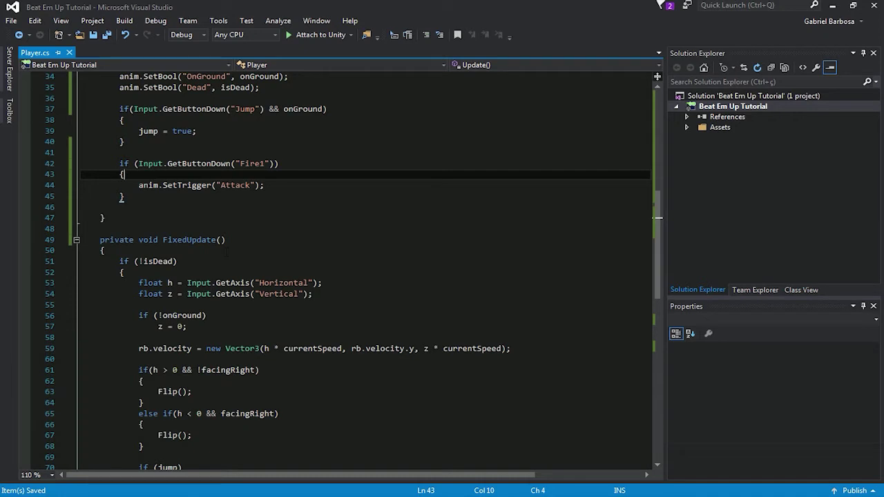
pyautogui.scroll(-1, 366, 269)
pyautogui.click(511, 316)
# Add an if (onGround) check below the velocity assignment
pyautogui.press('Return')
pyautogui.press('Return')
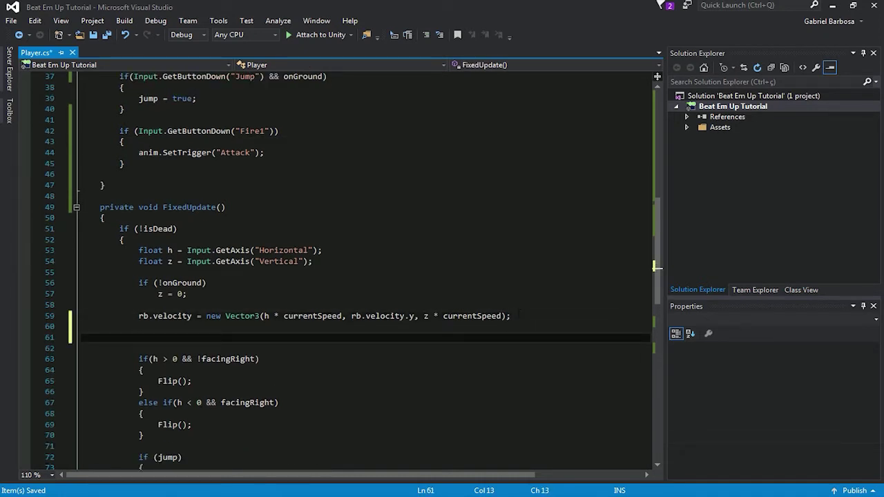
pyautogui.write('if(')
pyautogui.write('ongrou')
pyautogui.press('Tab')
pyautogui.write(')')
pyautogui.press('Return')
# Inside it, set the Speed animator float to Mathf.Abs(rb.velocity.magnitude)
pyautogui.write('anim')
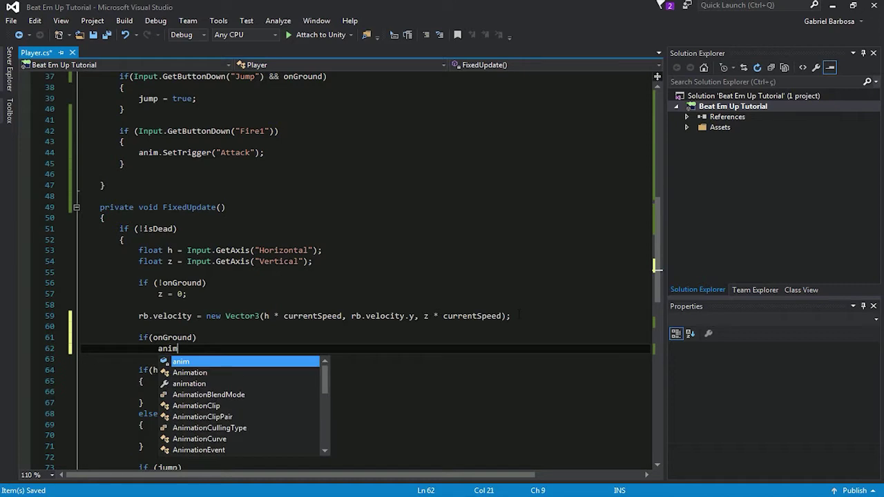
pyautogui.write('.set')
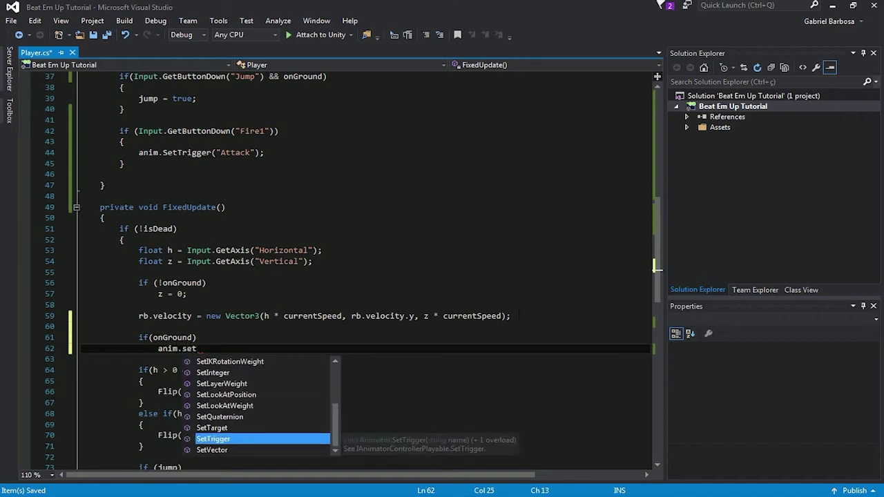
pyautogui.write('Flo')
pyautogui.press('Tab')
pyautogui.write('("Speed')
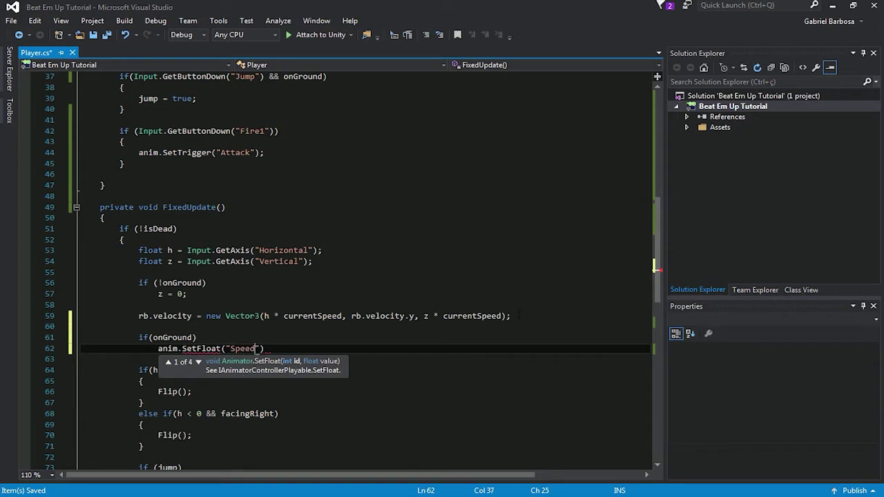
pyautogui.write('", ')
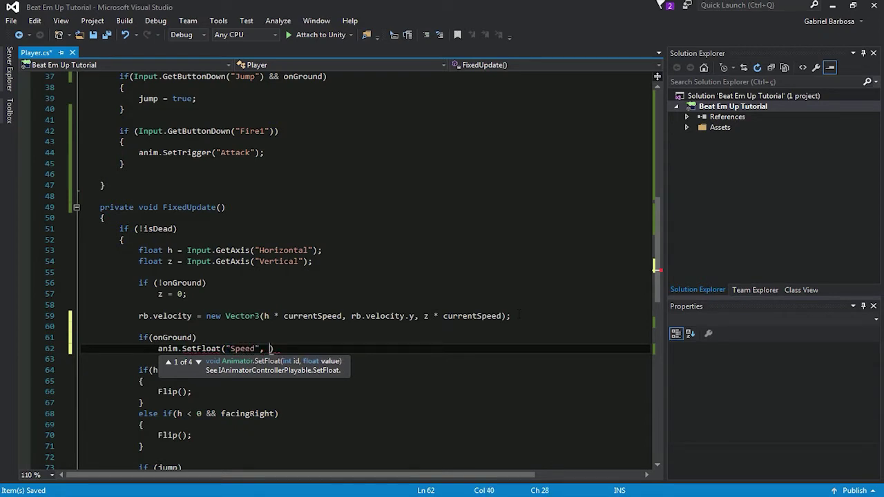
pyautogui.write('math')
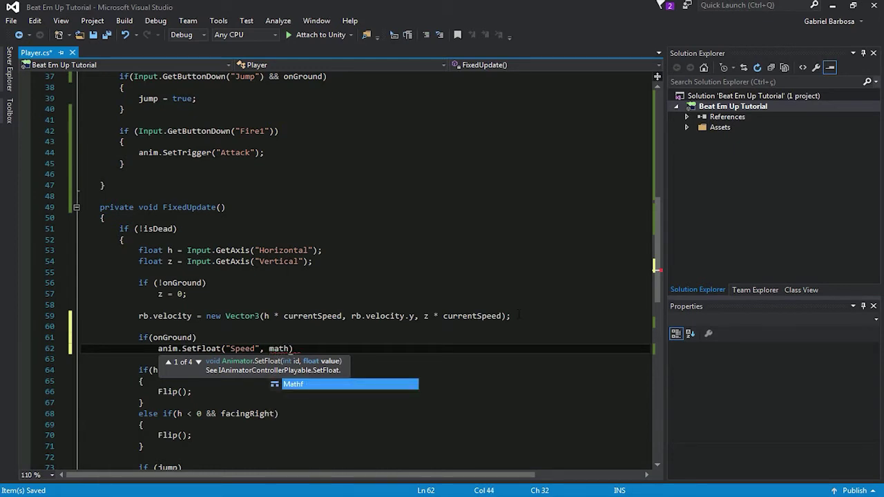
pyautogui.press('Tab')
pyautogui.write('.')
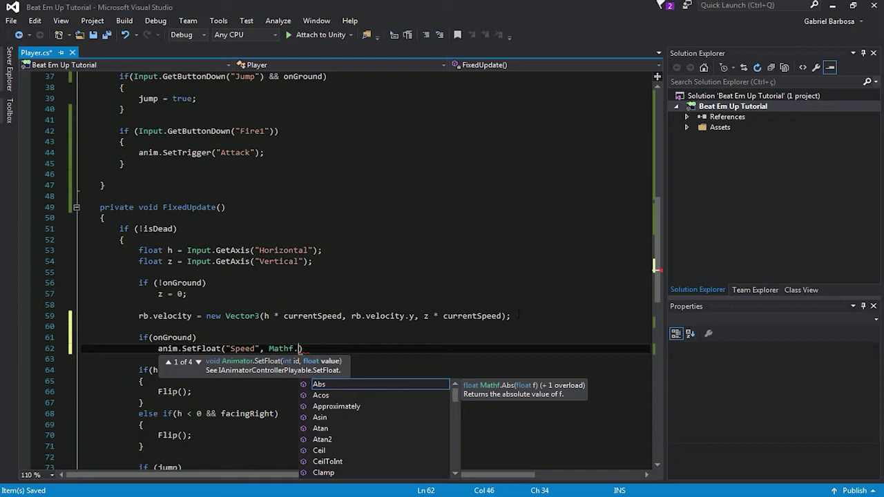
pyautogui.press('Tab')
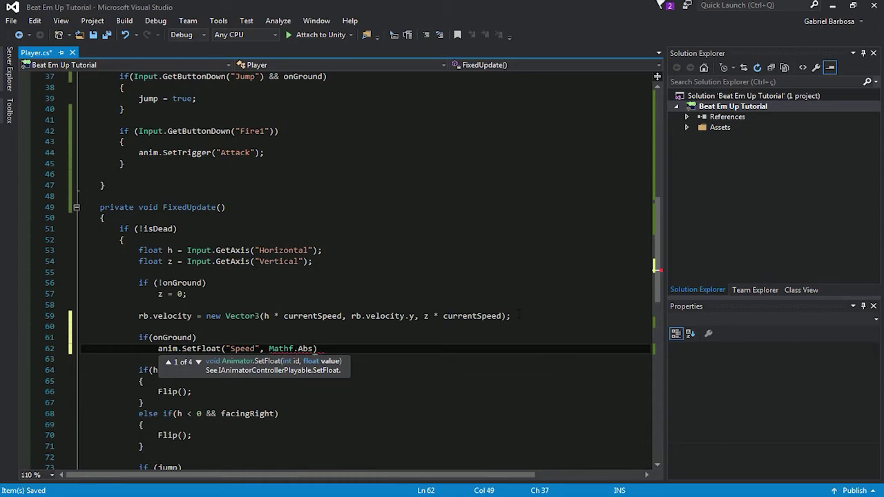
pyautogui.write('(')
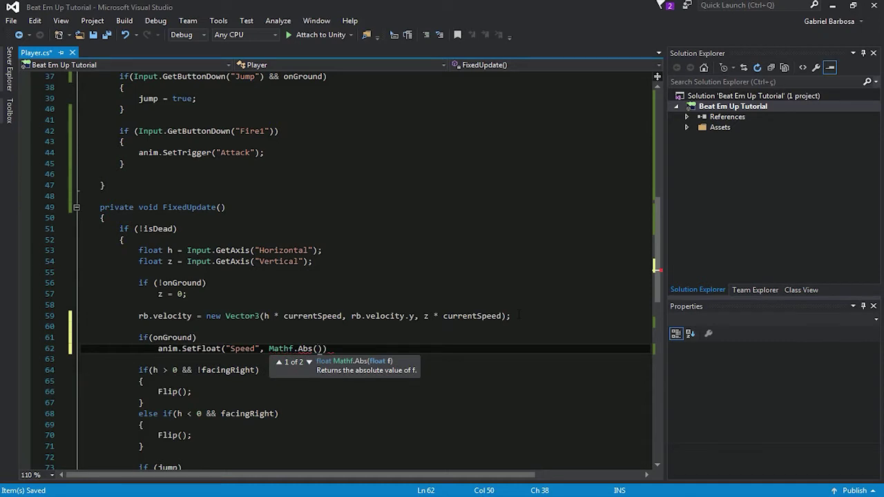
pyautogui.write('rb')
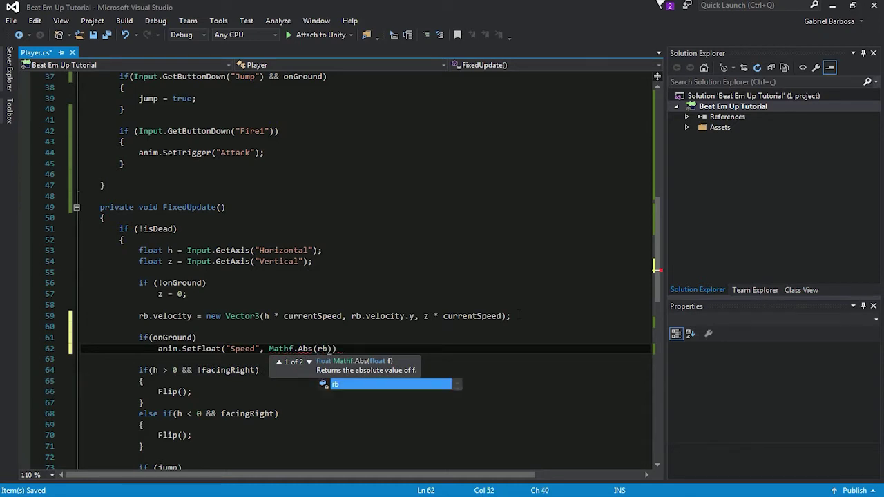
pyautogui.write('.velo')
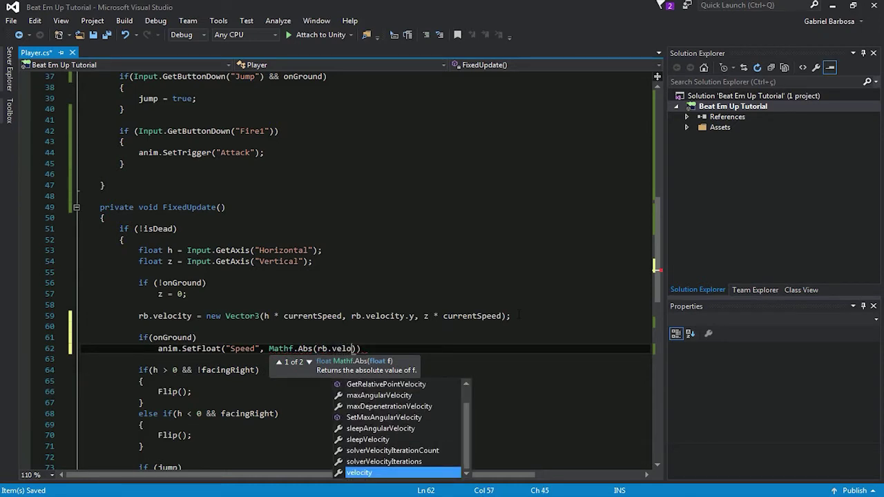
pyautogui.press('Tab')
pyautogui.write('.ma')
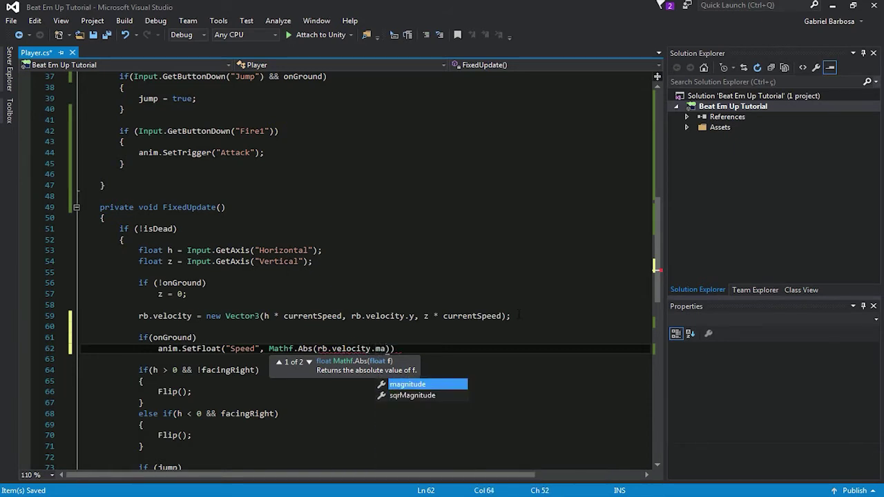
pyautogui.press('Tab')
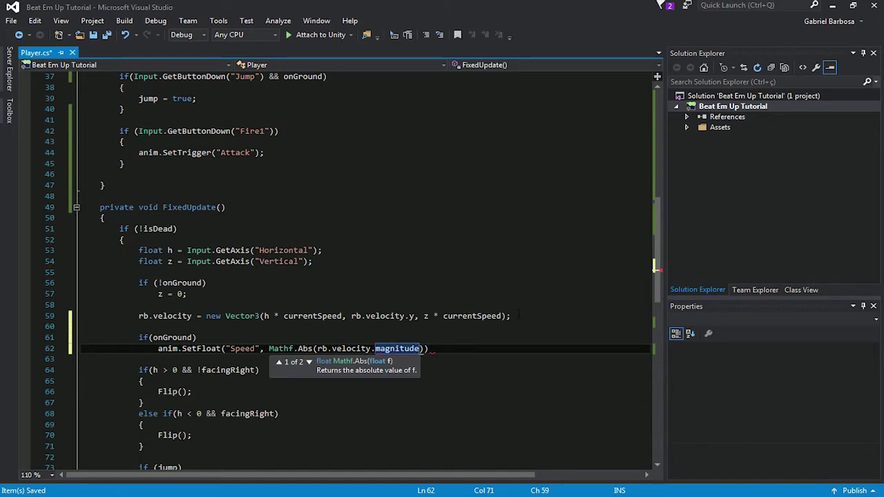
pyautogui.press('Right')
pyautogui.press('Right')
pyautogui.write(';')
# After the jump block, begin a new statement reading rb.position = new Vector3
pyautogui.scroll(-3, 366, 276)
pyautogui.click(143, 413)
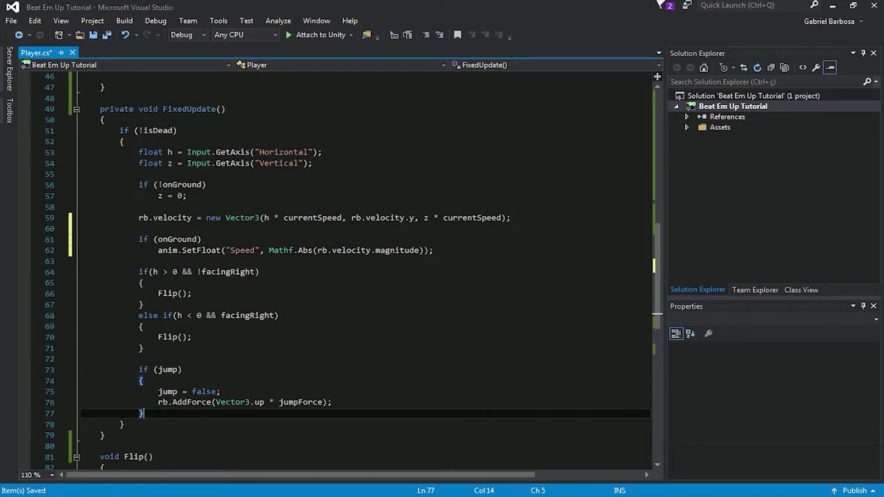
pyautogui.press('Return')
pyautogui.press('Return')
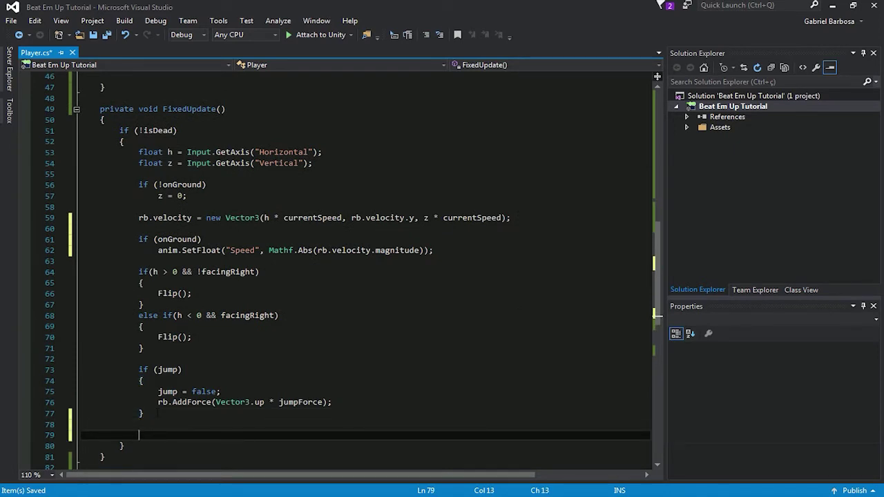
pyautogui.scroll(-1, 295, 348)
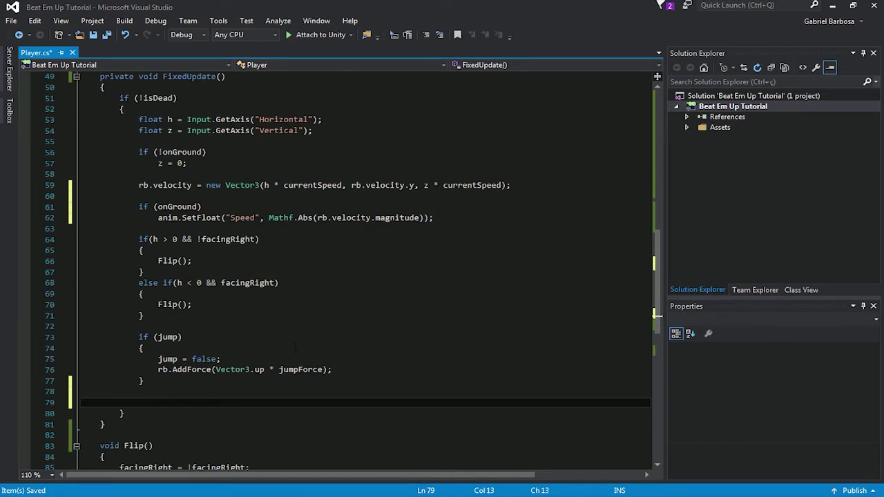
pyautogui.write('rb.')
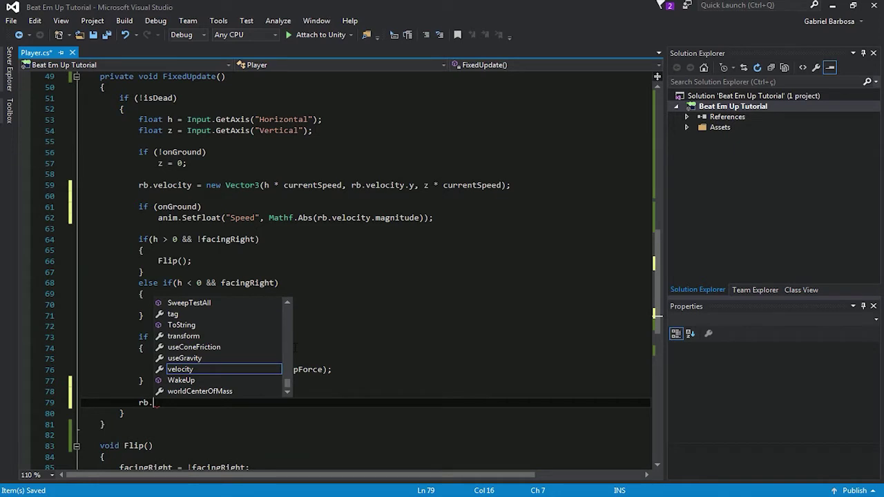
pyautogui.write('pos')
pyautogui.press('Tab')
pyautogui.write('=')
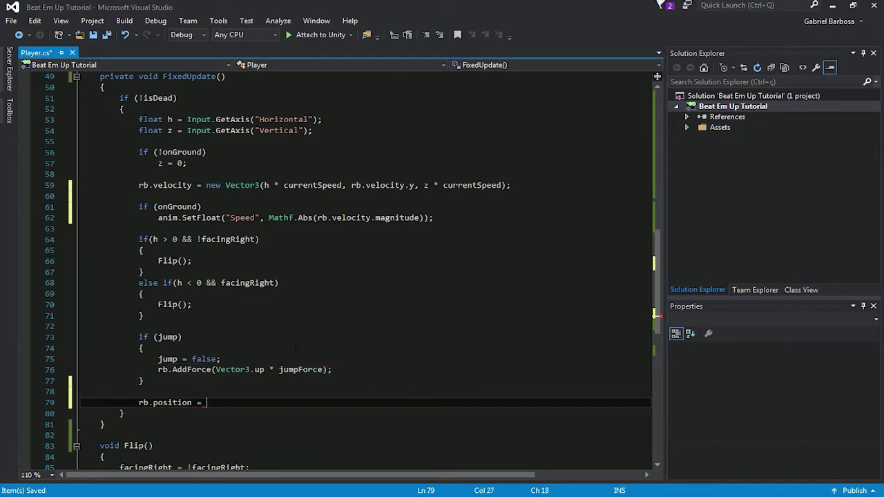
pyautogui.write(' new vec')
# Continue with new Vector3(Mathf.Clamp(rb.position.x, and start a float minWidth line above it
pyautogui.press('Tab')
pyautogui.write('(')
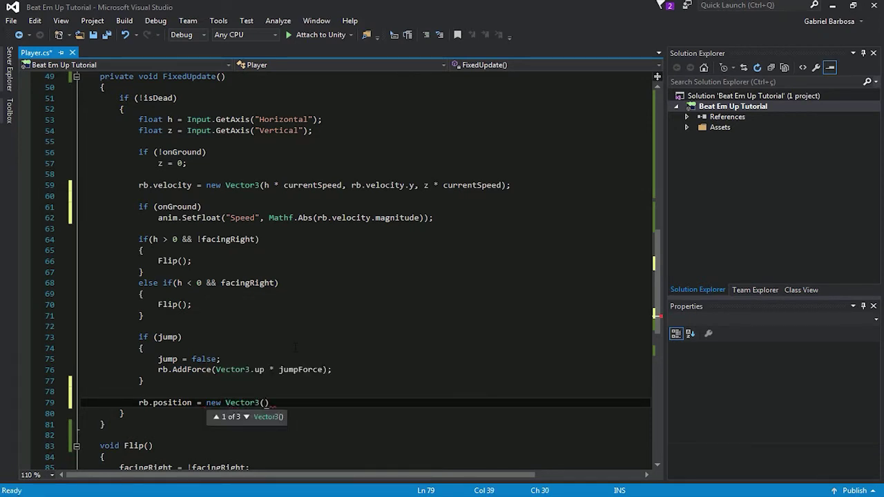
pyautogui.write('Mathf.Clamp')
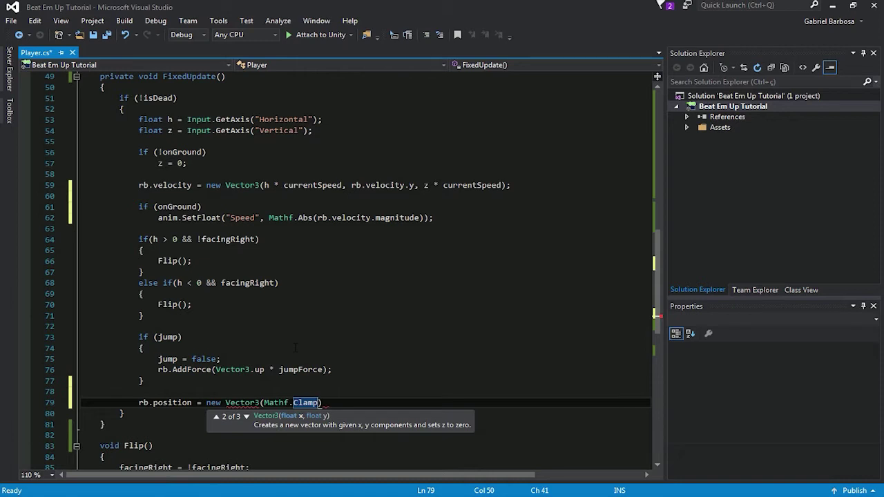
pyautogui.write('(')
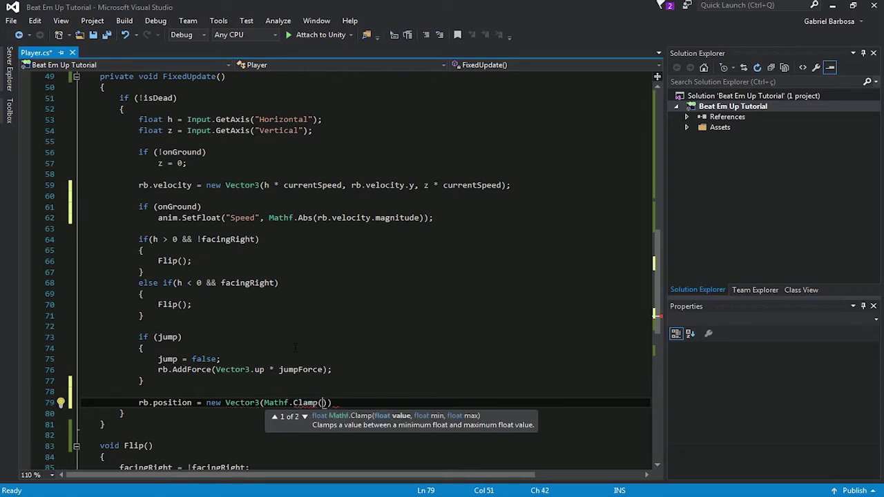
pyautogui.write('rb.position.x,')
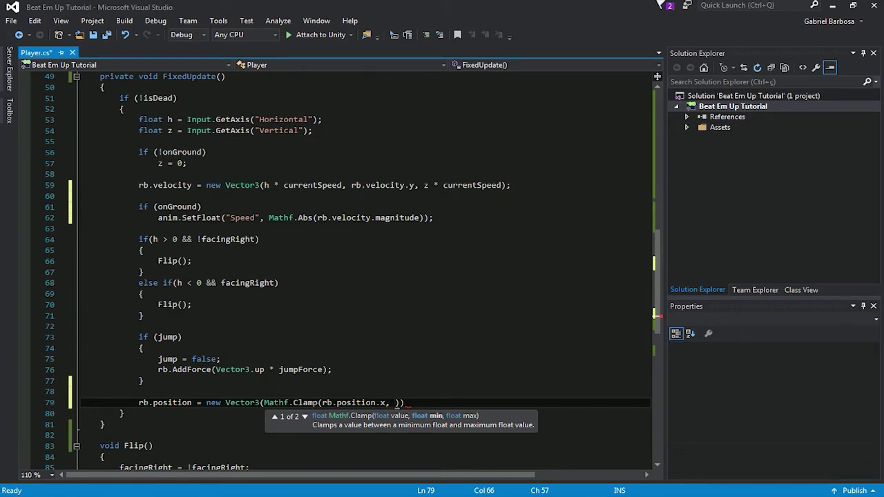
pyautogui.press('Up')
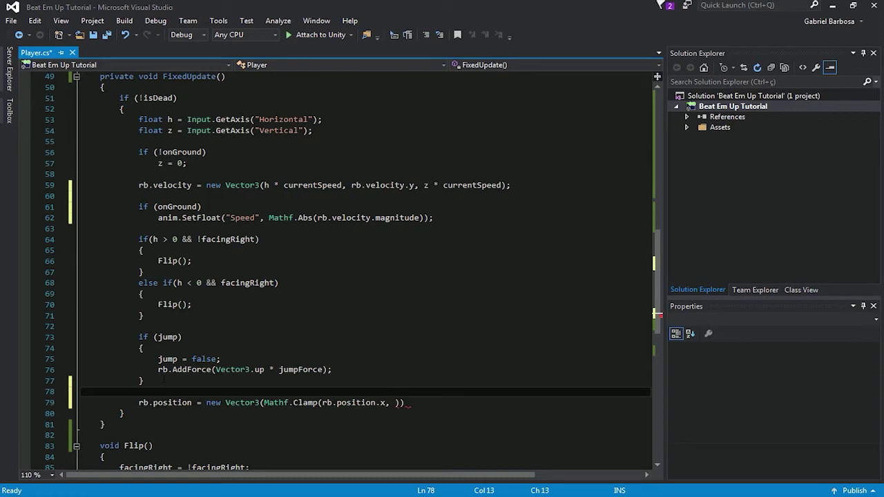
pyautogui.write('float ')
pyautogui.write('minWidth = cam')
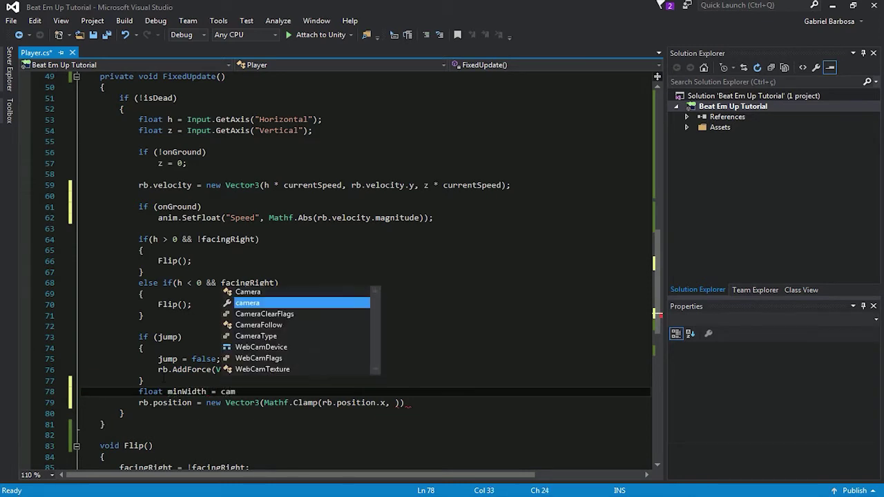
pyautogui.write('era')
# Set minWidth to Camera.main.ScreenToWorldPoint( using IntelliSense completions
pyautogui.press('Escape')
pyautogui.press('BackSpace')
pyautogui.press('Tab')
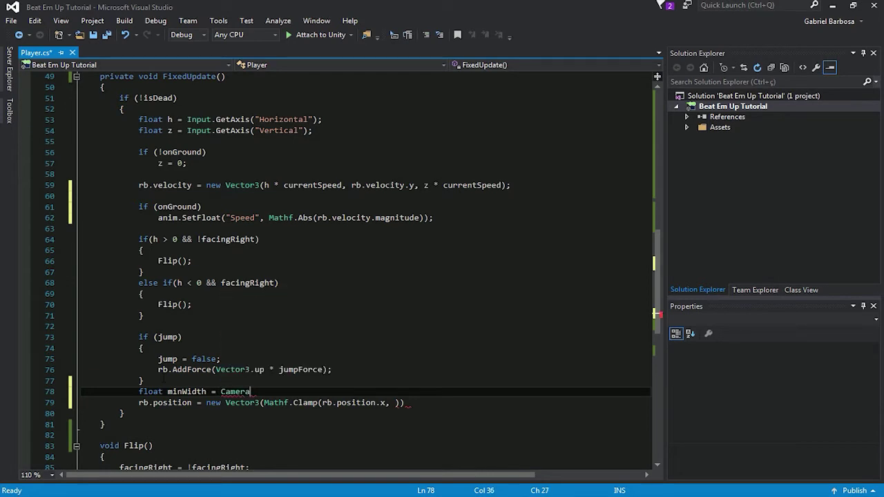
pyautogui.write('.main')
pyautogui.press('Tab')
pyautogui.write('.s')
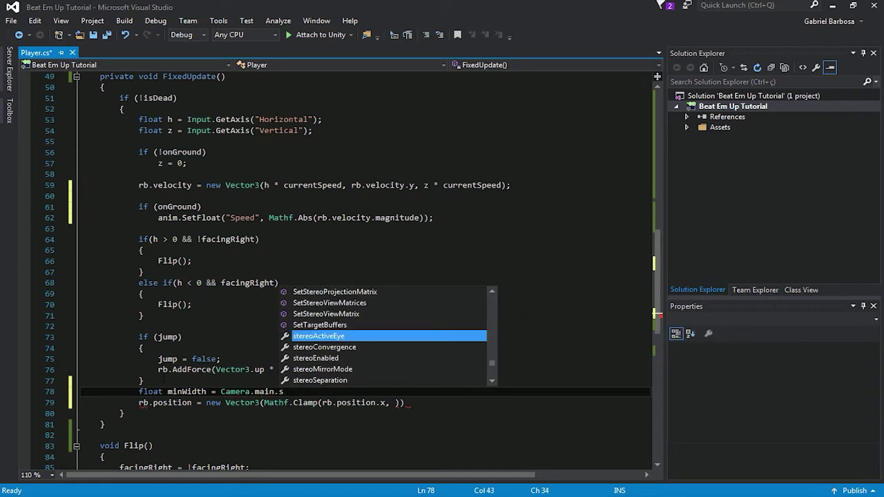
pyautogui.write('c')
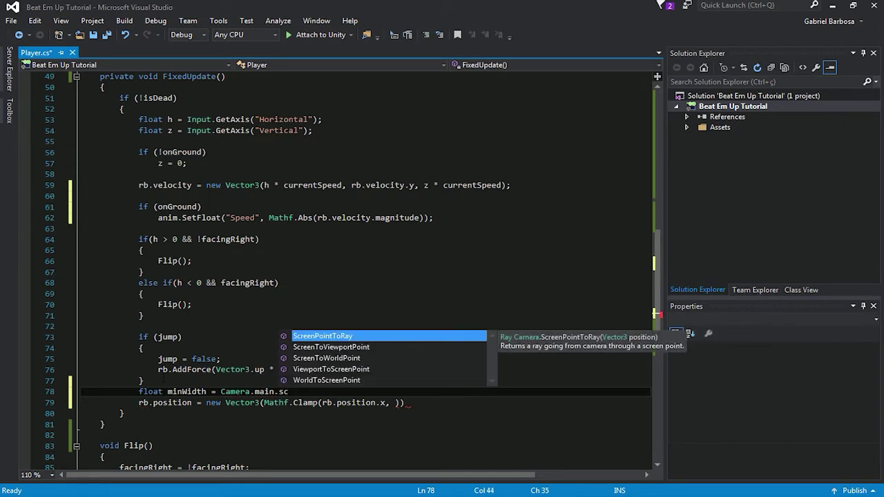
pyautogui.press('Down')
pyautogui.press('Down')
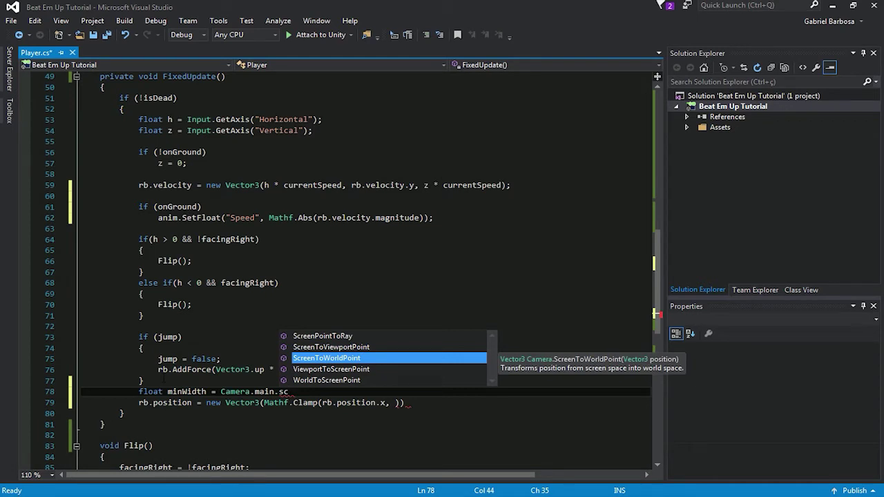
pyautogui.press('Tab')
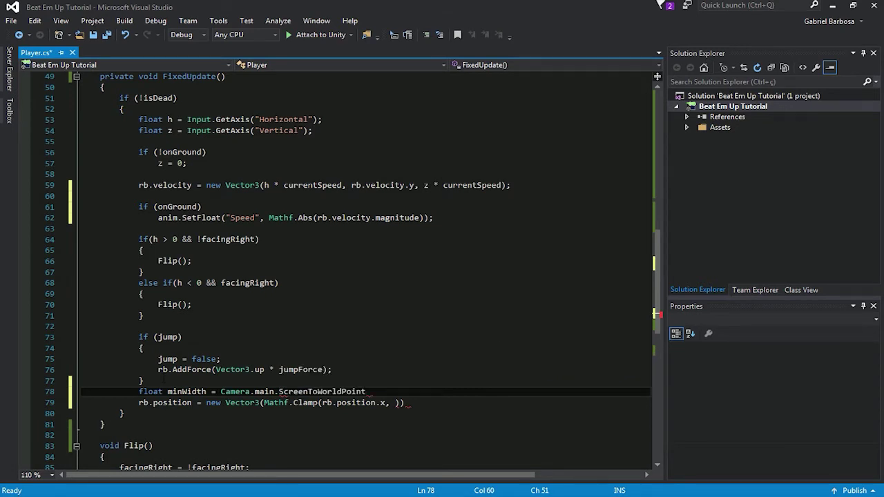
# Pass new Vector3(0, 0, 10) as the screen point and take its .x component
pyautogui.write('(')
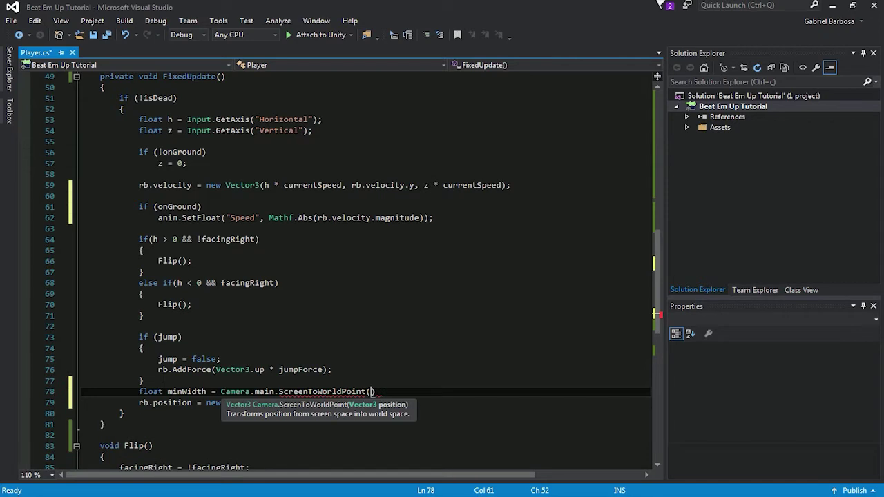
pyautogui.write('0,0,10')
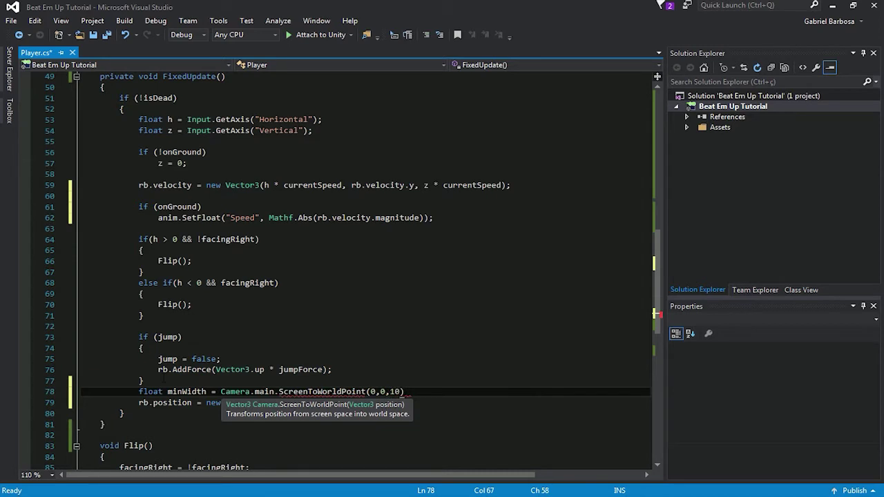
pyautogui.press('BackSpace')
pyautogui.press('BackSpace')
pyautogui.press('BackSpace')
pyautogui.write('new')
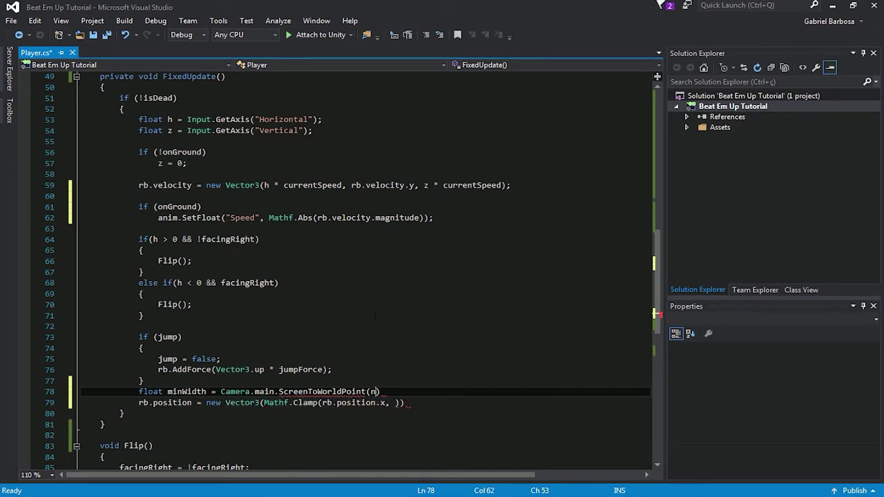
pyautogui.write(' Vector3')
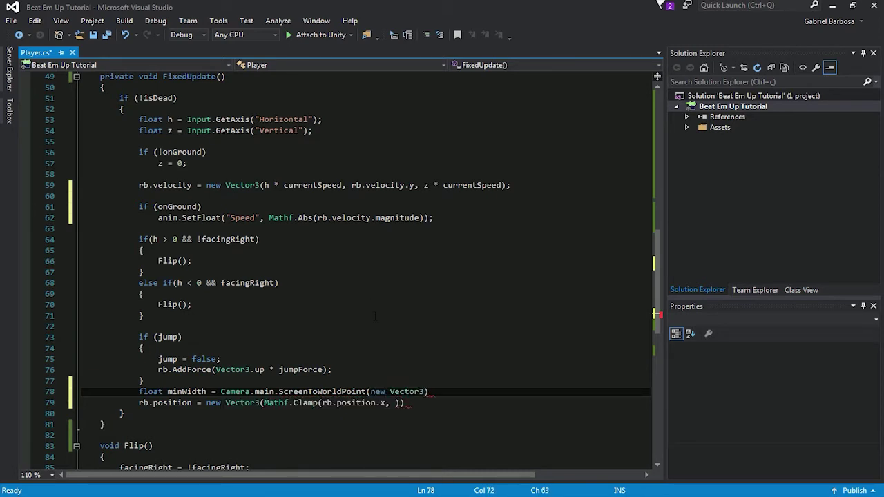
pyautogui.write('(')
pyautogui.write(')')
pyautogui.write('0,0')
pyautogui.write(',10')
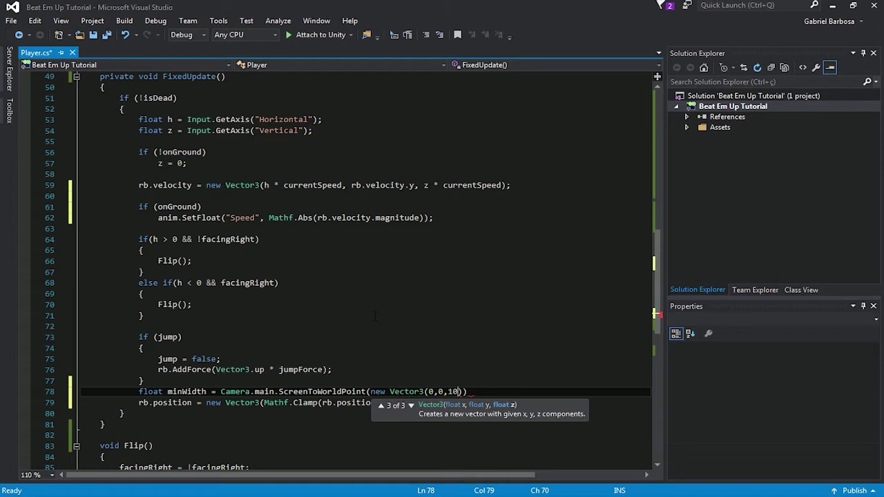
pyautogui.press('End')
pyautogui.write('.')
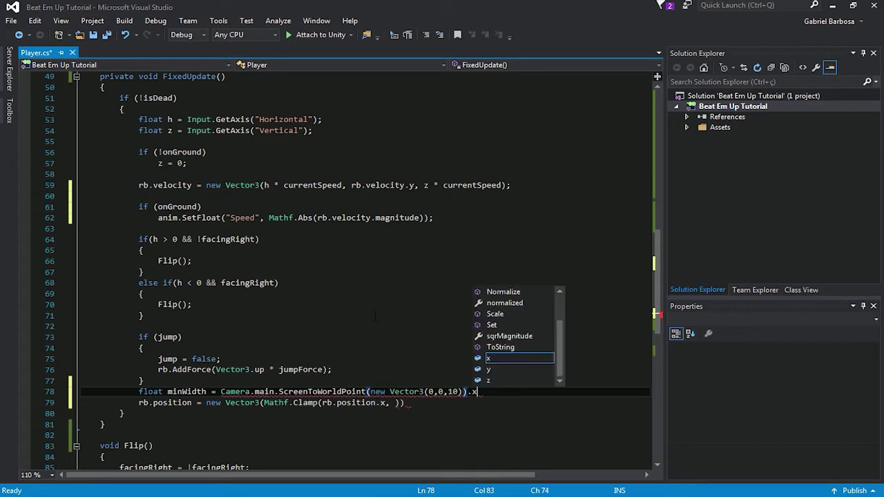
pyautogui.write('x')
pyautogui.press('Escape')
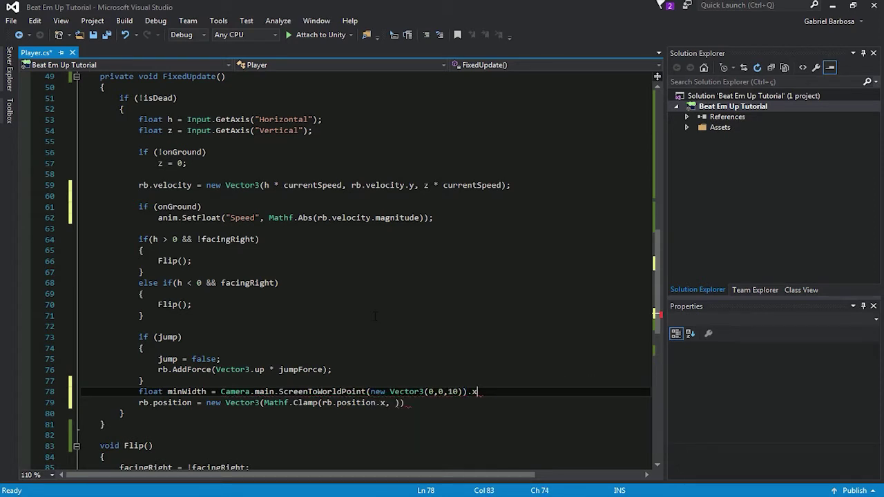
pyautogui.write(';')
pyautogui.press('Return')
# Declare float maxWidth = Camera.main.ScreenToWorldPoint(new Vector3(Screen.width, 0, 10)).x;
pyautogui.write('flo')
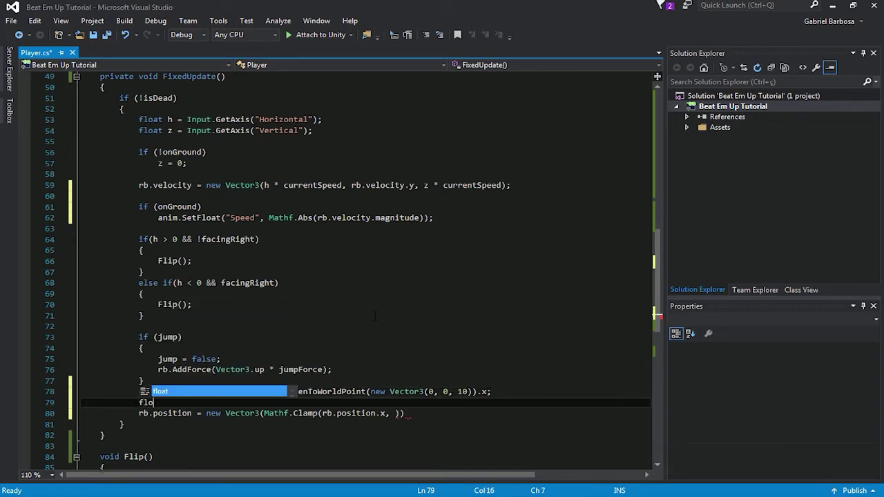
pyautogui.write('at maxWidth')
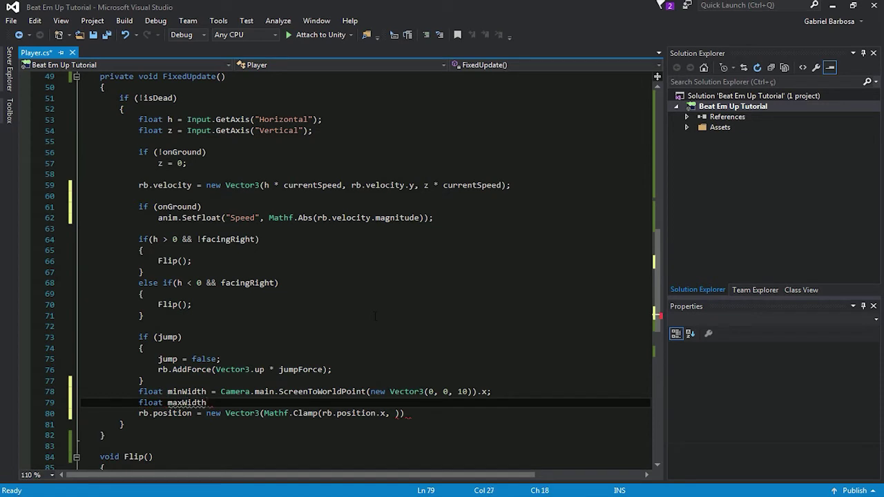
pyautogui.write(' = c')
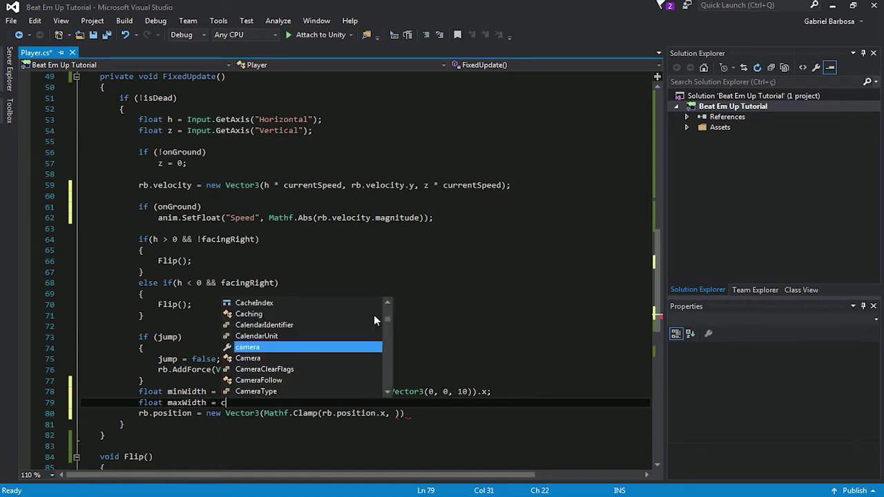
pyautogui.write('am')
pyautogui.press('Down')
pyautogui.press('Tab')
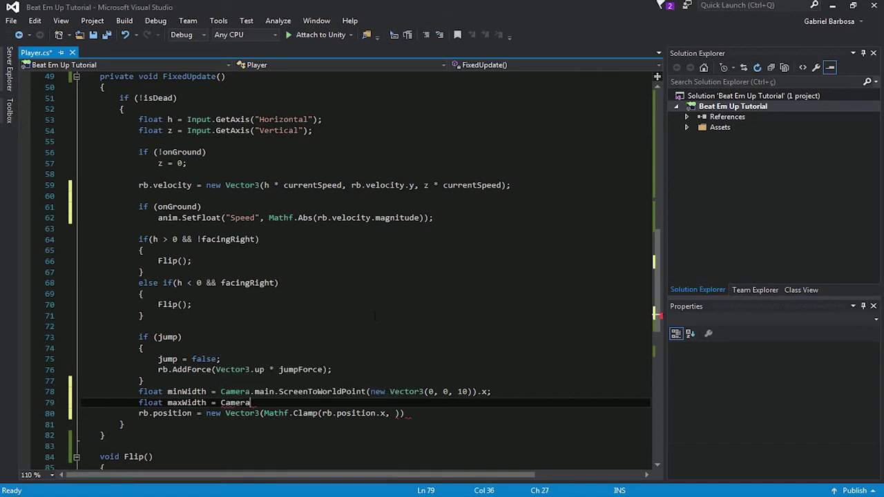
pyautogui.write('.mai')
pyautogui.press('Tab')
pyautogui.write('.sc')
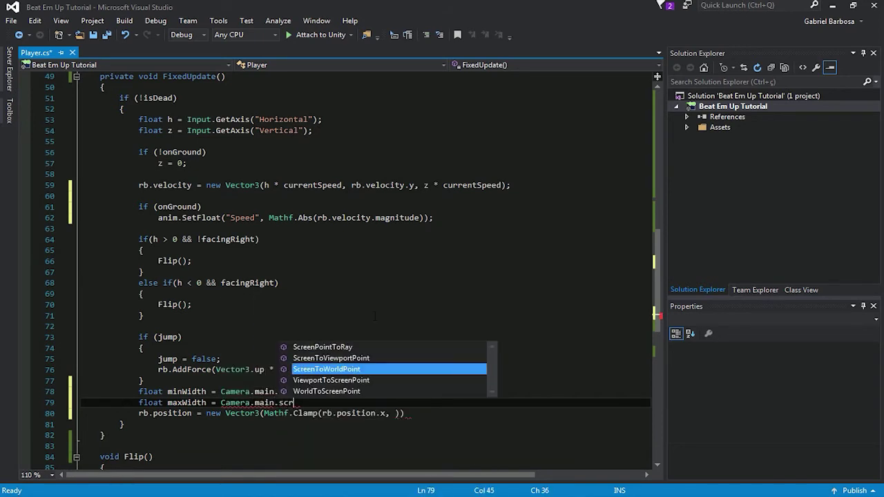
pyautogui.press('Tab')
pyautogui.write('(')
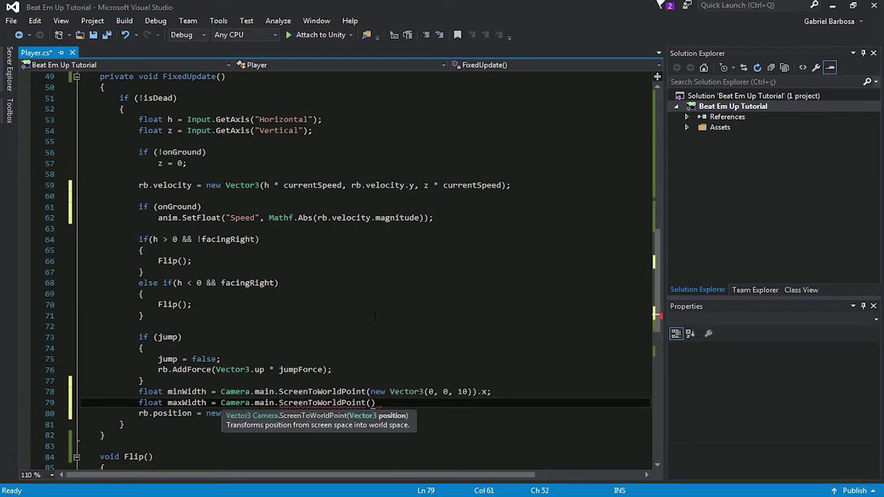
pyautogui.write('new Vec')
pyautogui.press('Tab')
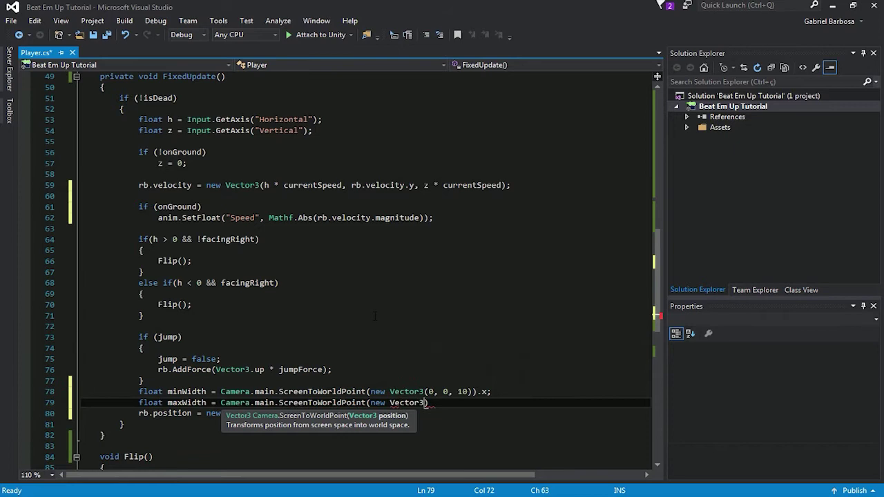
pyautogui.write('(')
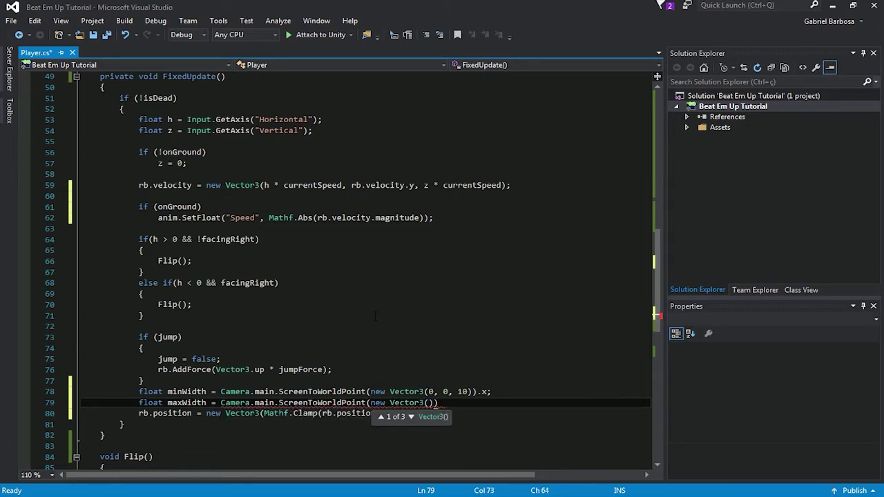
pyautogui.write('Screen')
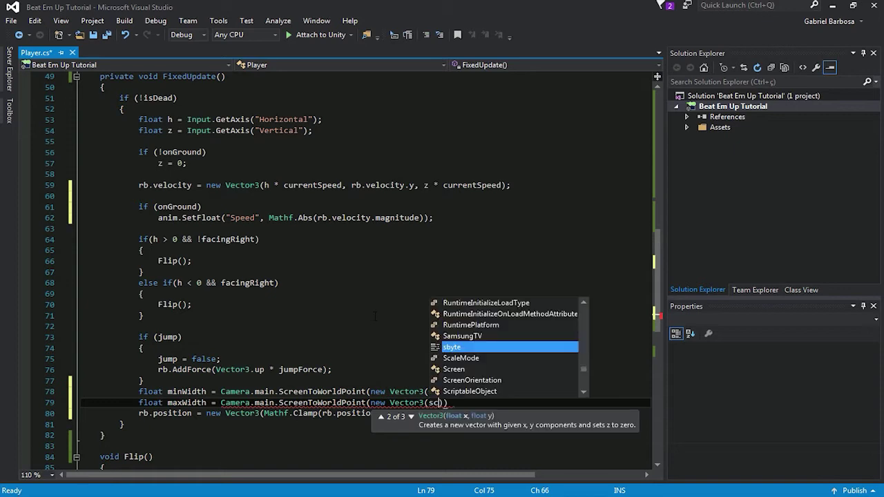
pyautogui.write('.wi')
pyautogui.press('Tab')
pyautogui.write(', 0, 10')
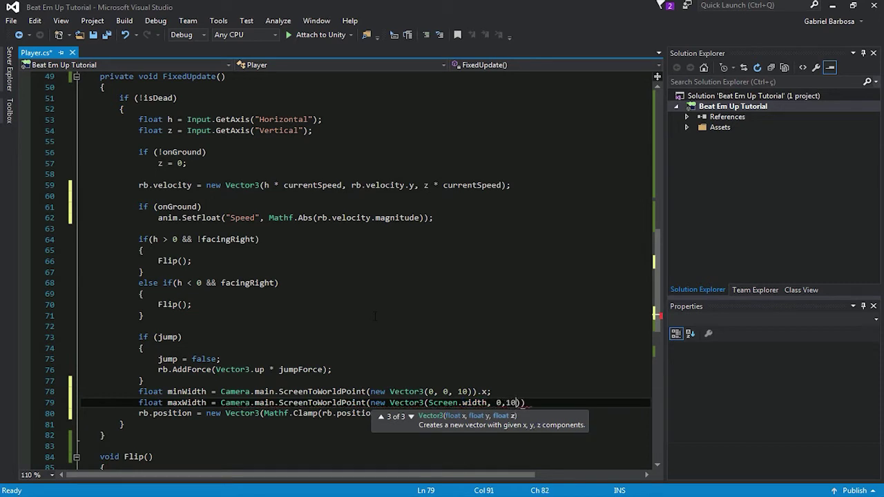
pyautogui.write('))')
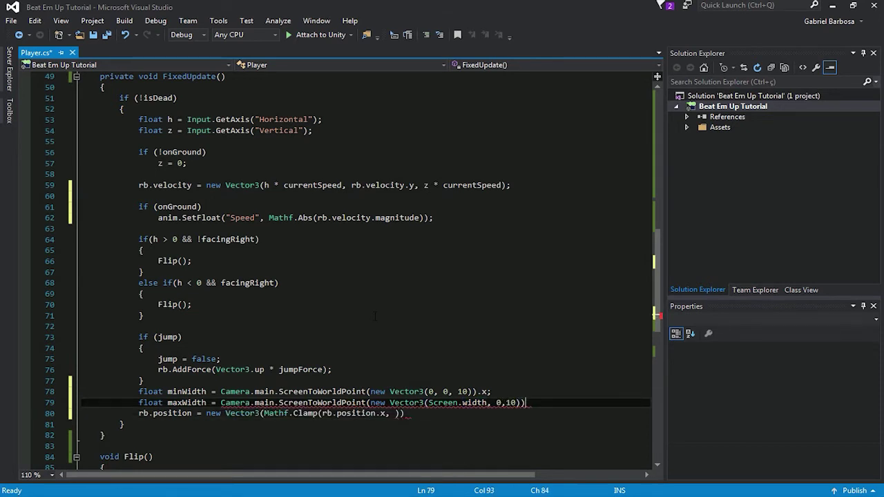
pyautogui.write('.x;')
# Clamp x between minWidth + 1 and maxWidth - 1, then add rb.position.y as the second argument
pyautogui.click(396, 413)
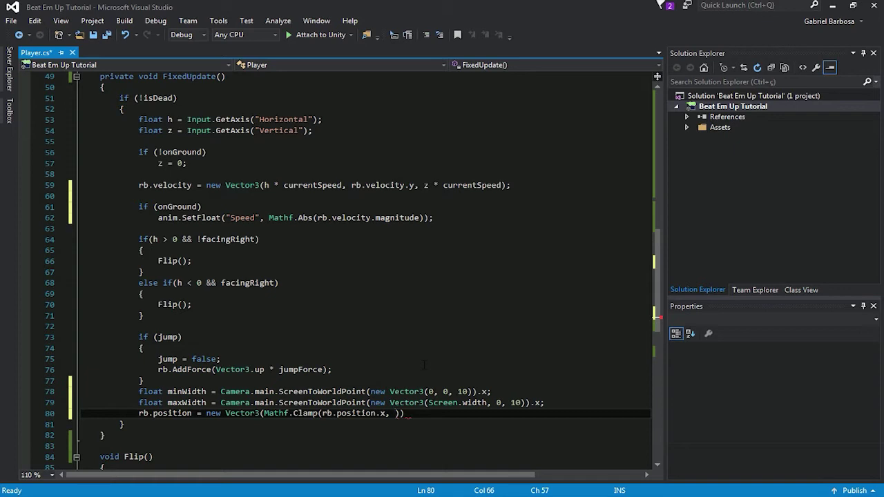
pyautogui.write('mi')
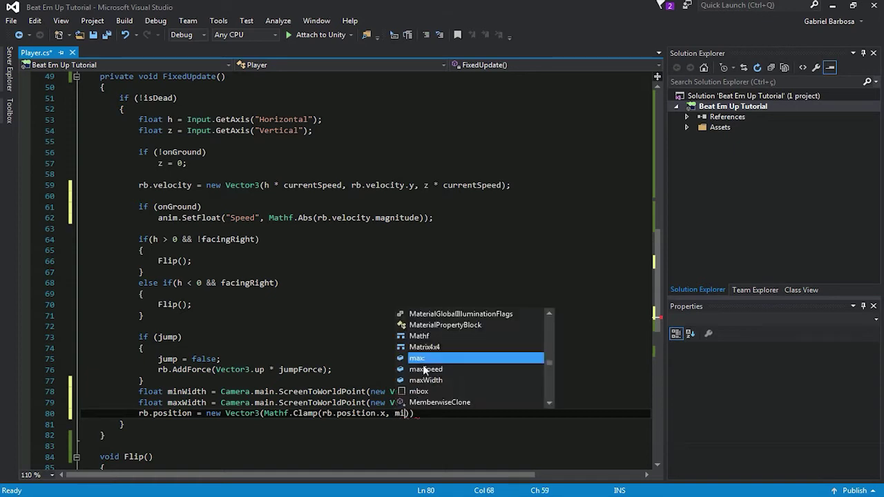
pyautogui.write('nWidth ')
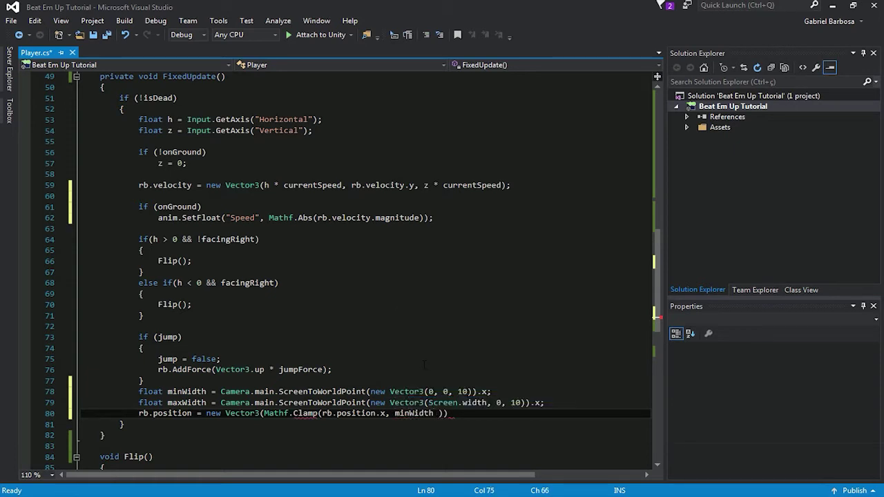
pyautogui.write('+ 1')
pyautogui.write(', max')
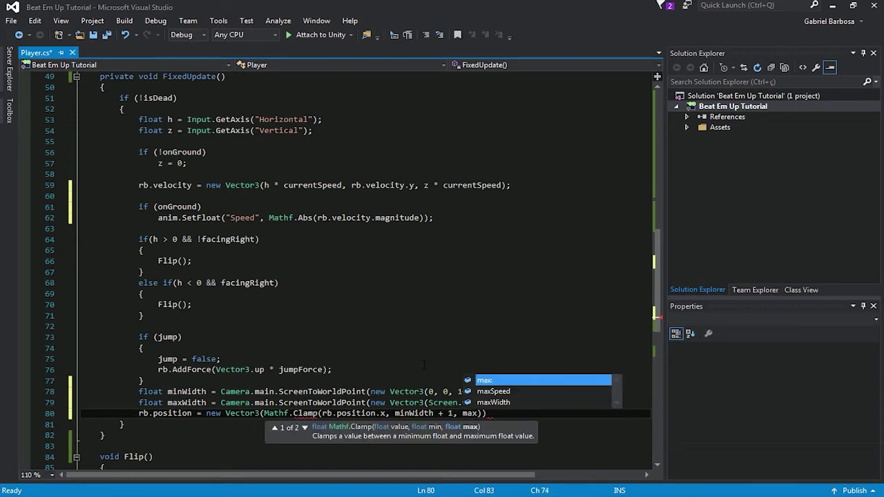
pyautogui.write('Width')
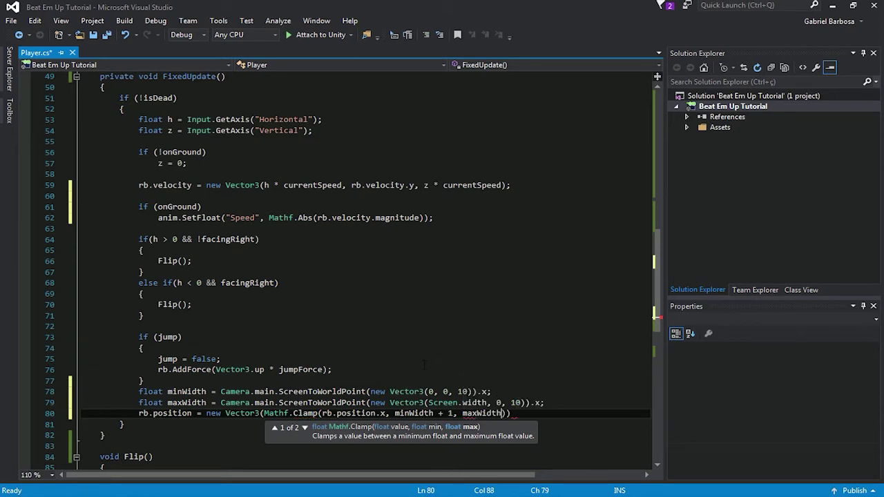
pyautogui.write(' - 1),')
pyautogui.press('Return')
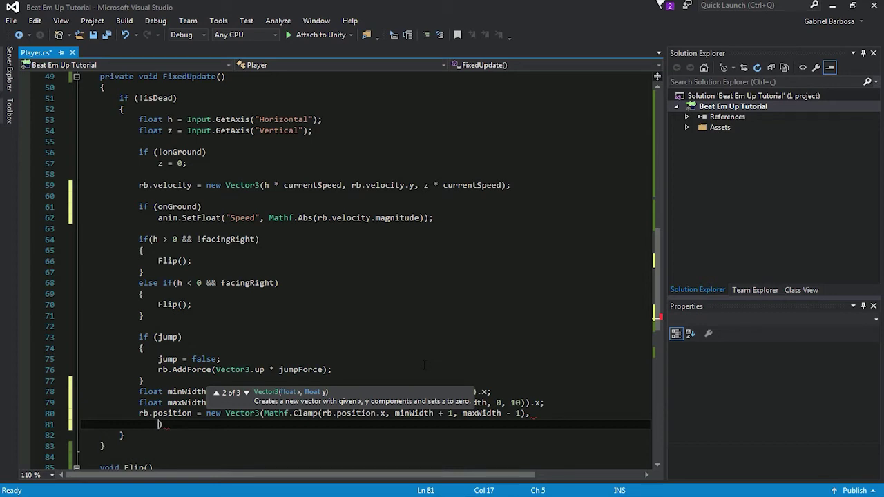
pyautogui.write('rb.')
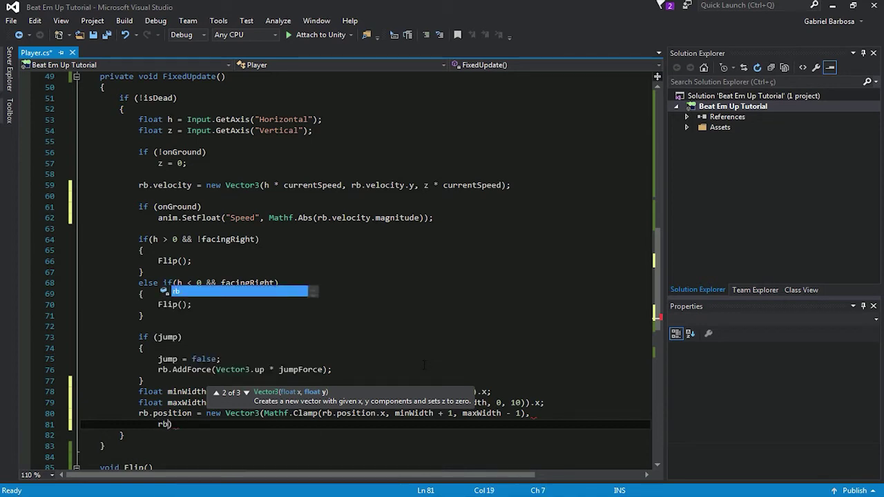
pyautogui.write('pos')
pyautogui.press('Tab')
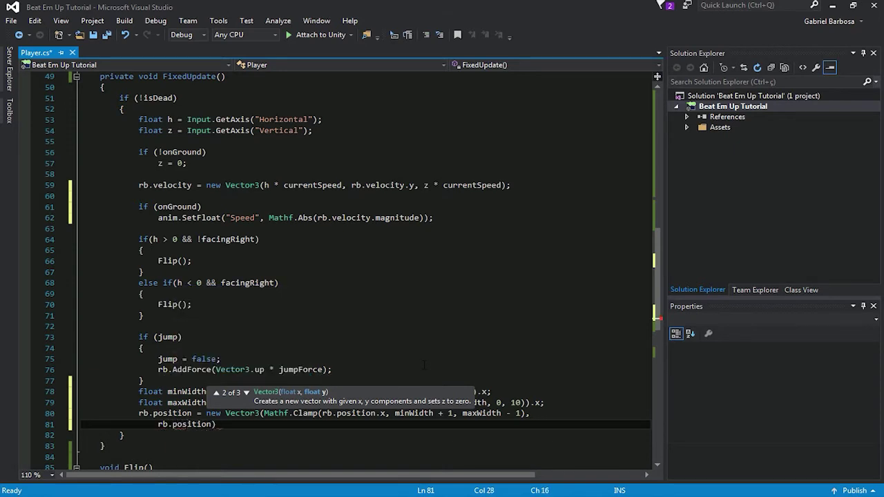
pyautogui.write('.y')
pyautogui.press('Tab')
pyautogui.write(',')
pyautogui.press('Return')
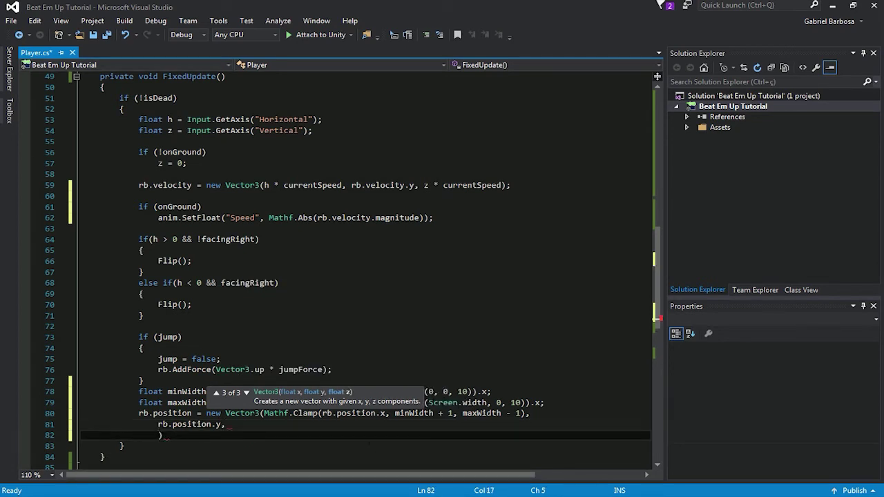
# Copy the Mathf.Clamp x expression and paste it as the third Vector3 argument
pyautogui.click(261, 413)
pyautogui.moveTo(262, 413); pyautogui.dragTo(527, 413)
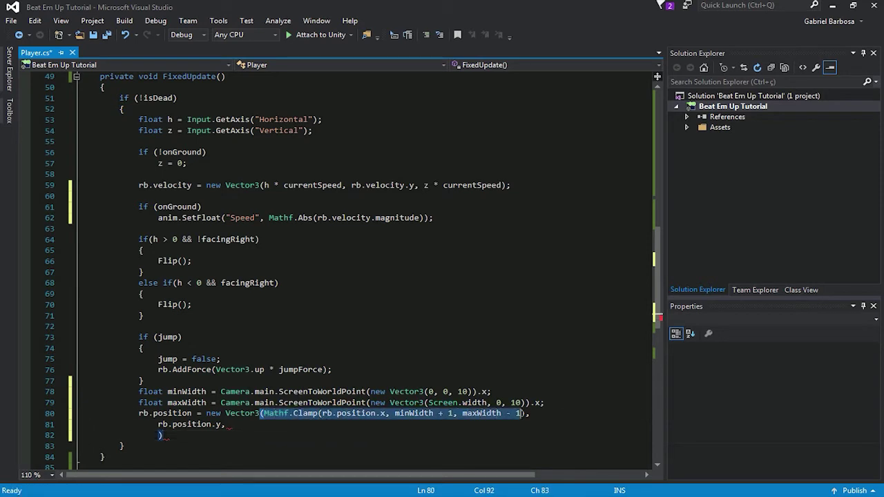
pyautogui.click(500, 413)
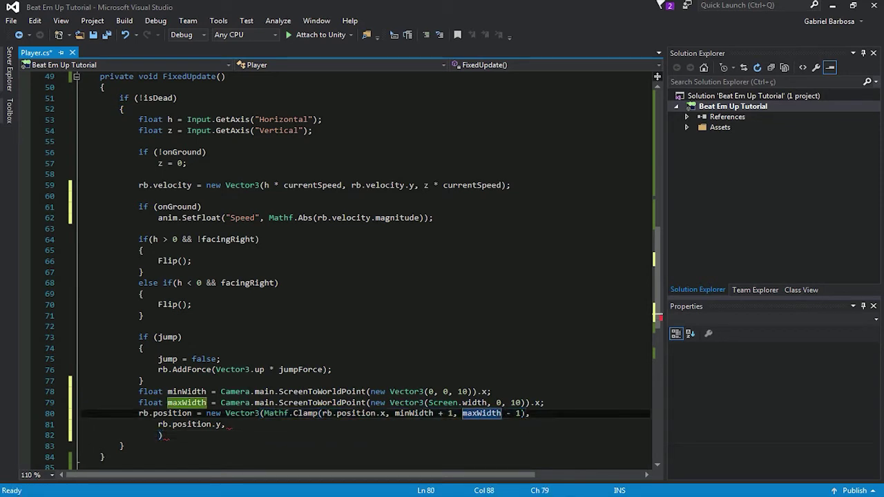
pyautogui.moveTo(521, 413); pyautogui.dragTo(268, 413)
pyautogui.hotkey('ctrl', 'c')
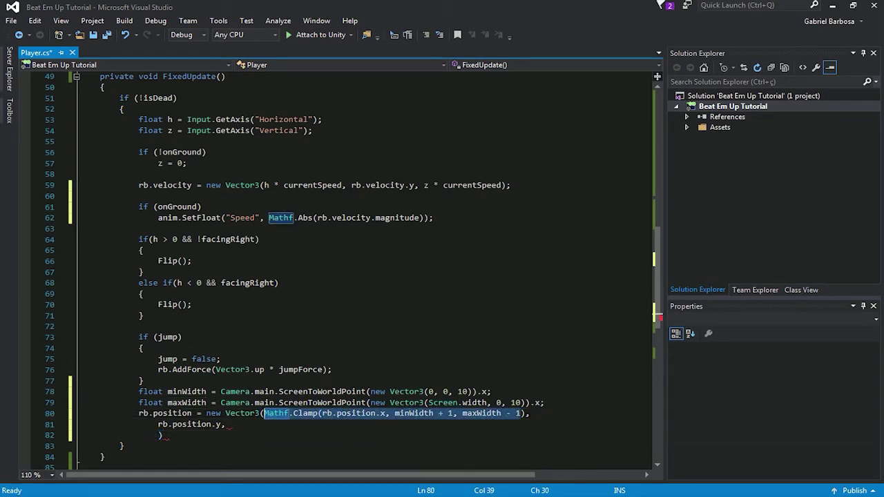
pyautogui.click(158, 435)
pyautogui.hotkey('ctrl', 'v')
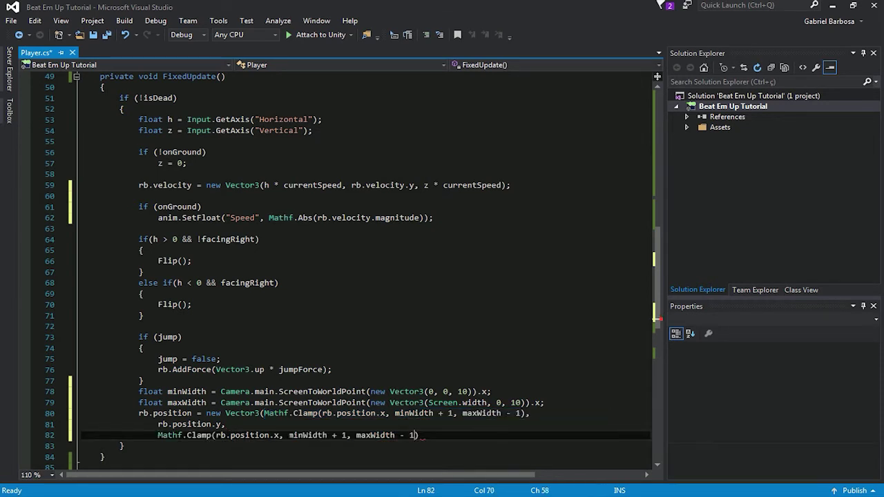
# Change the pasted clamp to use rb.position.z, minHeight and maxHeight
pyautogui.doubleClick(277, 435)
pyautogui.press('BackSpace')
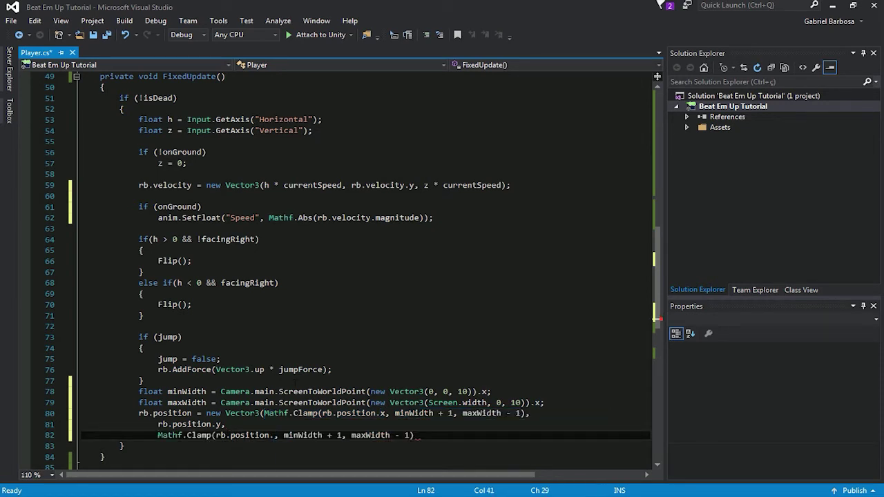
pyautogui.write('z')
pyautogui.press('Tab')
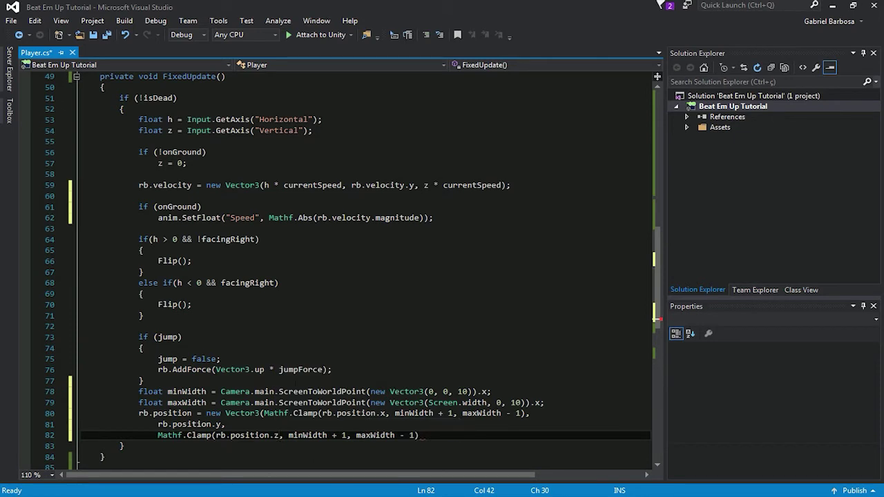
pyautogui.doubleClick(308, 435)
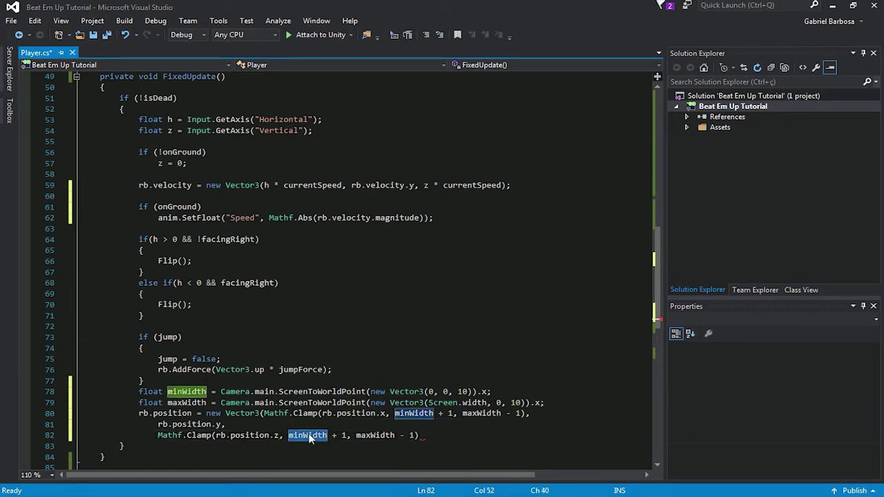
pyautogui.write('minHeight')
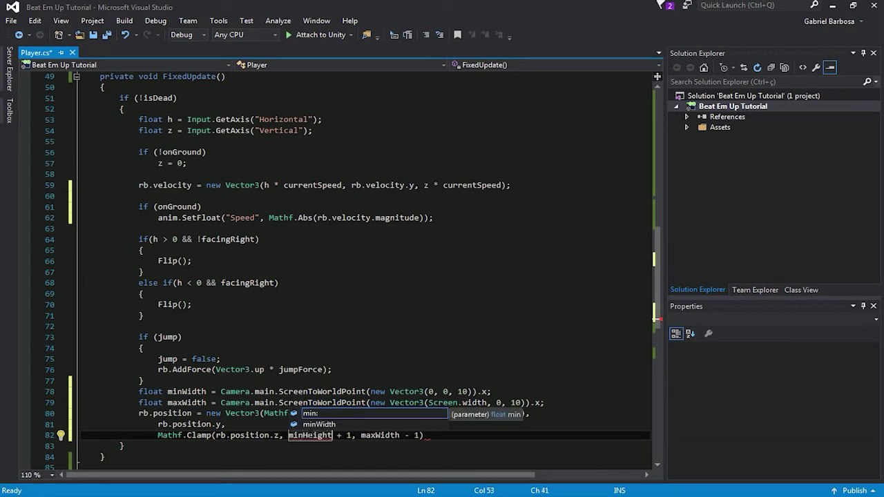
pyautogui.doubleClick(380, 435)
pyautogui.write('maxHeight')
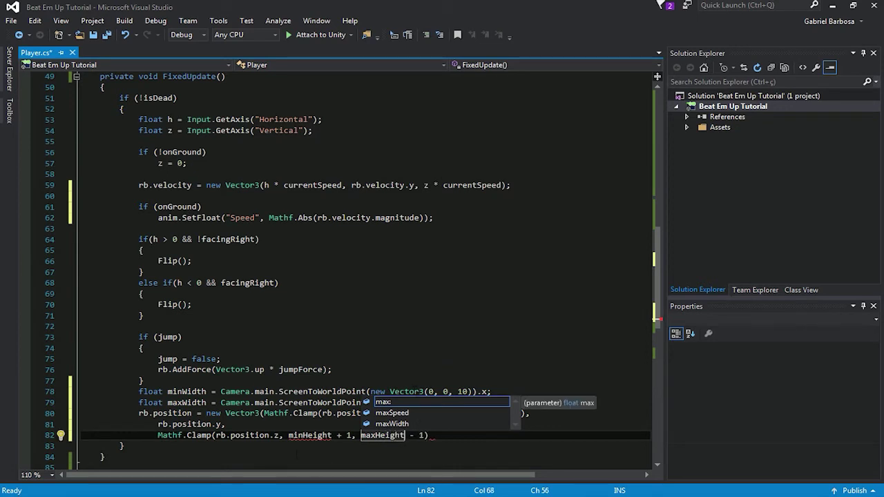
pyautogui.press('End')
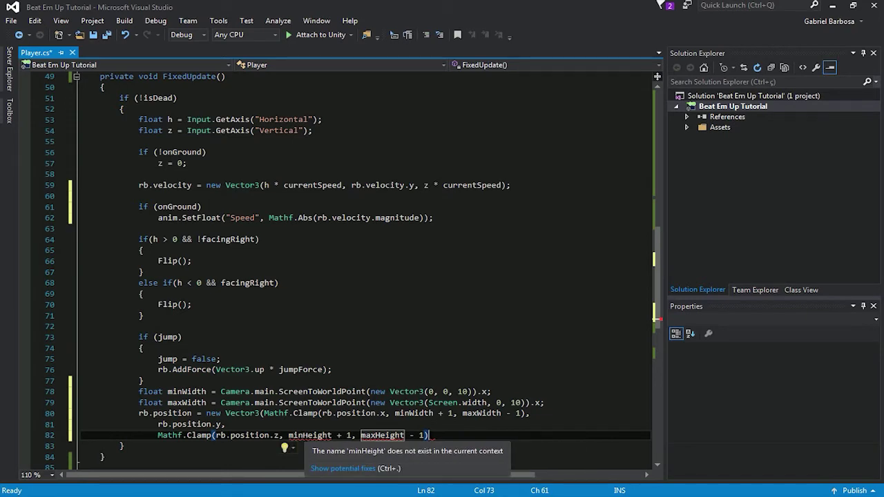
# Close the statement with ');', declare public float minHeight, maxHeight; after jumpForce, and save
pyautogui.write(');')
pyautogui.scroll(8, 366, 269)
pyautogui.scroll(8, 366, 269)
pyautogui.click(248, 157)
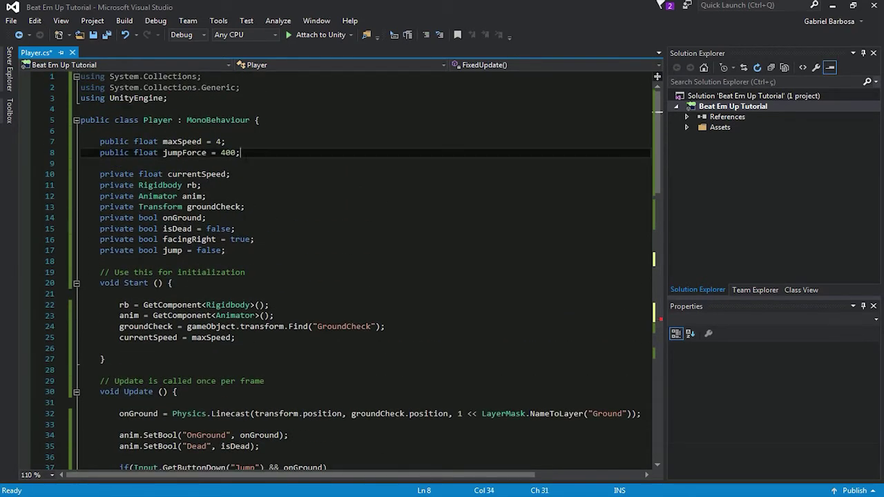
pyautogui.press('Return')
pyautogui.write('public')
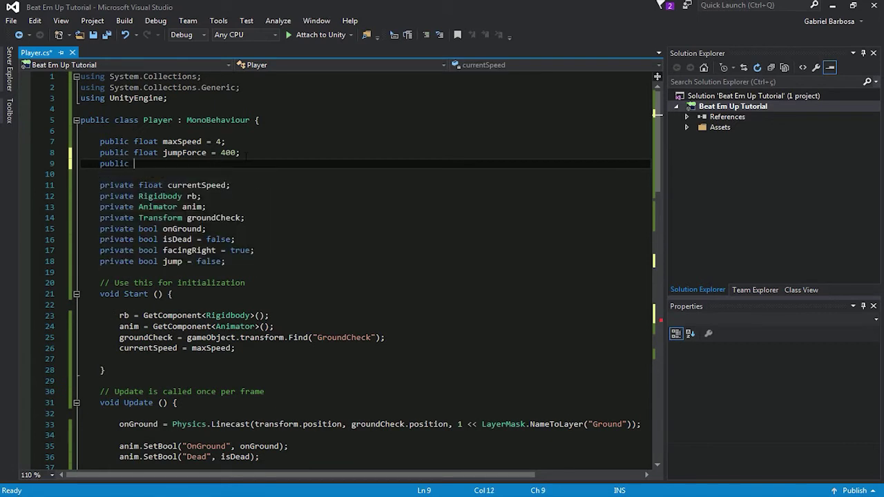
pyautogui.write(' float minHeight, maxHeight;')
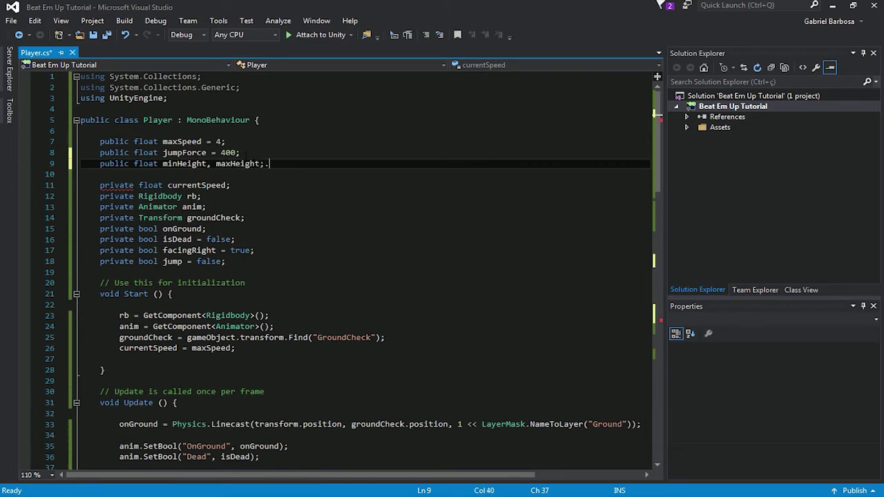
pyautogui.hotkey('ctrl', 's')
# Move to the line just after the Flip method
pyautogui.scroll(-10, 482, 261)
pyautogui.scroll(-10, 482, 261)
pyautogui.scroll(-4, 482, 261)
pyautogui.scroll(3, 482, 261)
pyautogui.click(105, 403)
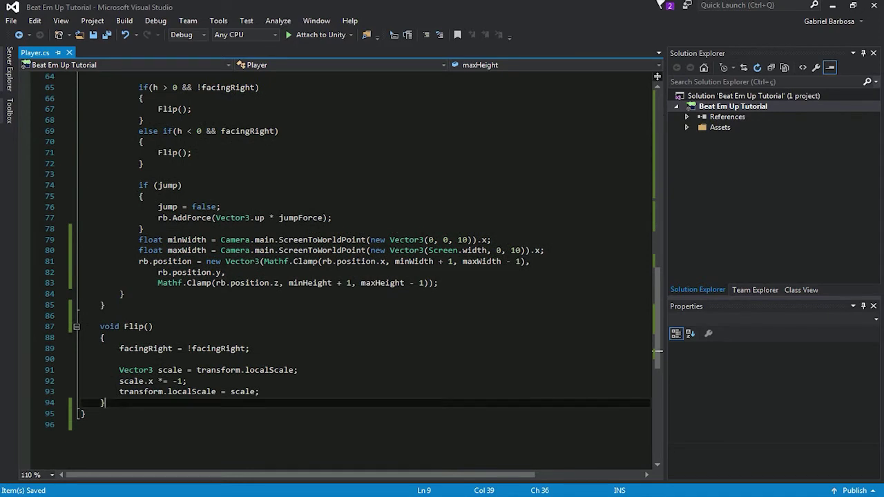
# Add a ZeroSpeed method that sets currentSpeed to 0
pyautogui.press('Return')
pyautogui.press('Return')
pyautogui.write('voi')
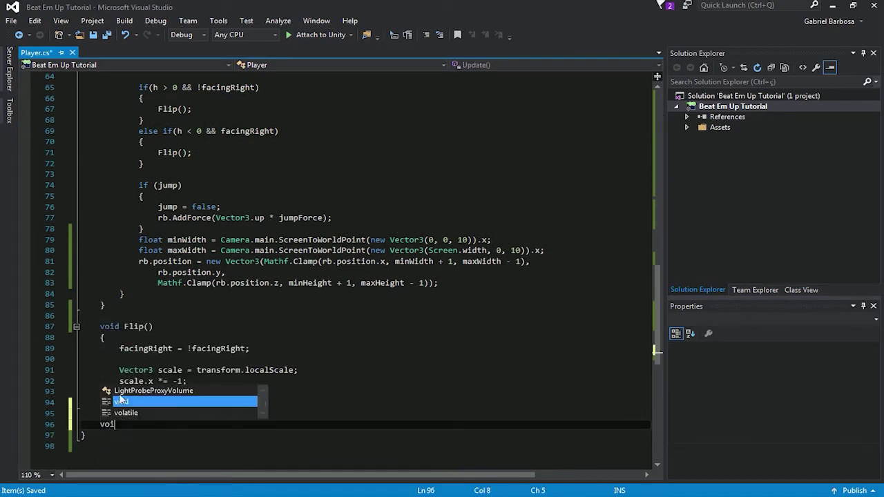
pyautogui.write('d Z')
pyautogui.write('Speed(){')
pyautogui.press('Return')
pyautogui.write('curr')
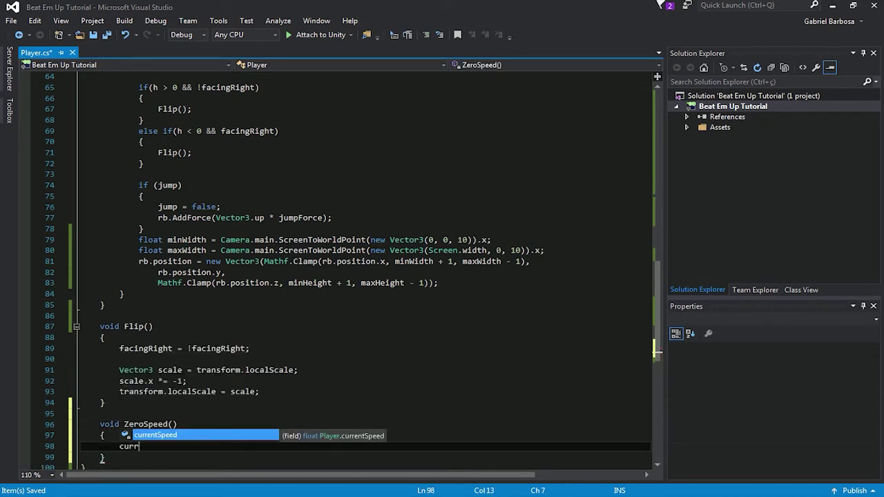
pyautogui.press('Tab')
pyautogui.write('=')
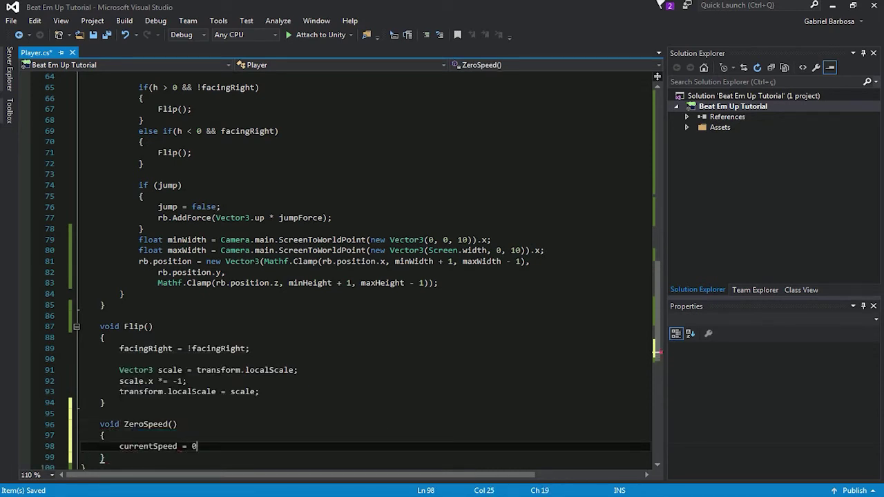
# Add a ResetSpeed method setting currentSpeed to maxSpeed, save Player.cs, and return to Unity
pyautogui.scroll(-1, 345, 269)
pyautogui.scroll(-1, 345, 269)
pyautogui.press('Down')
pyautogui.press('Return')
pyautogui.press('Return')
pyautogui.write('void ')
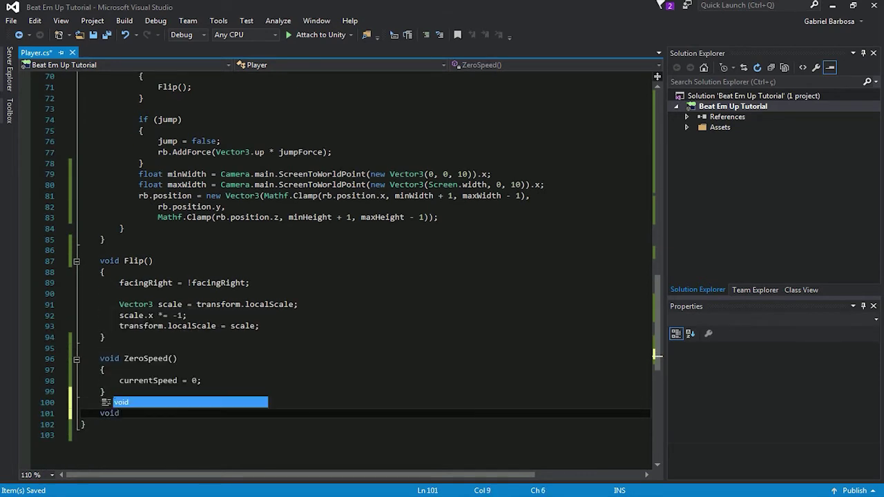
pyautogui.write('Res')
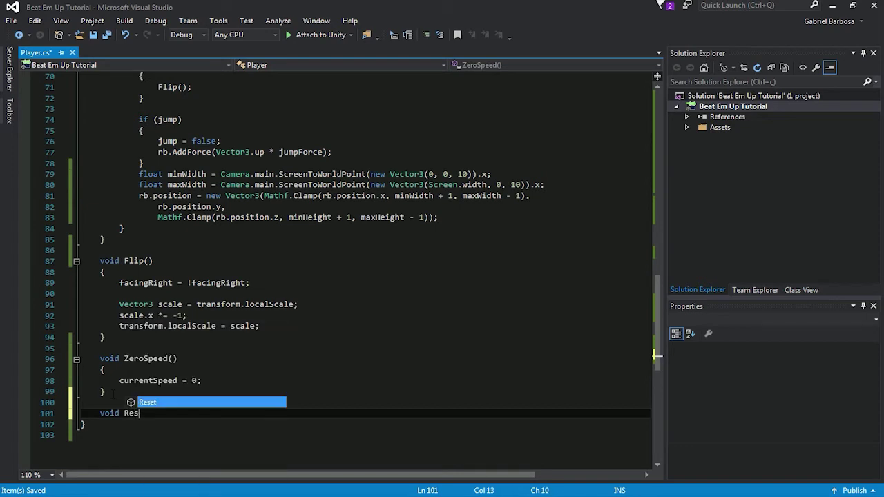
pyautogui.write('etSpeed()')
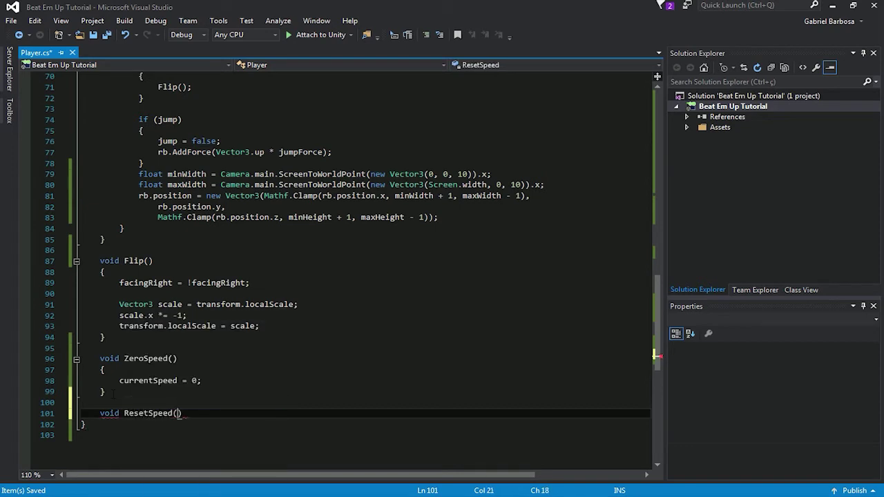
pyautogui.write('{')
pyautogui.press('Return')
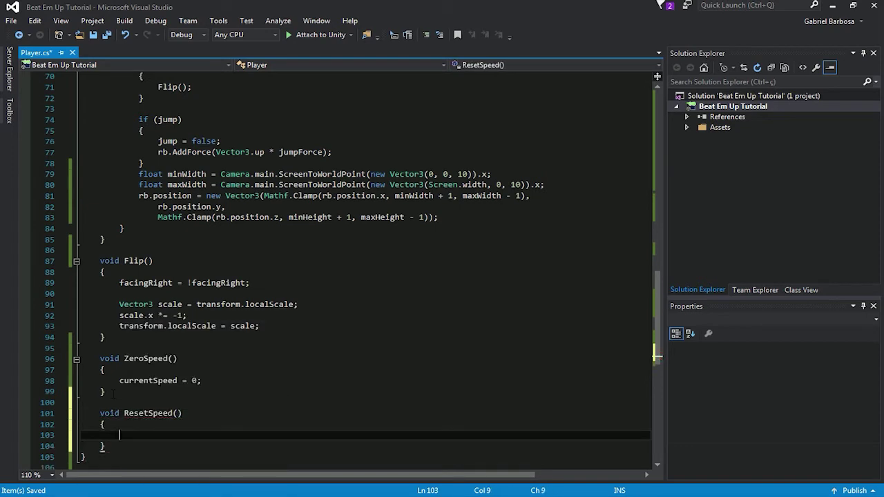
pyautogui.write('cur ')
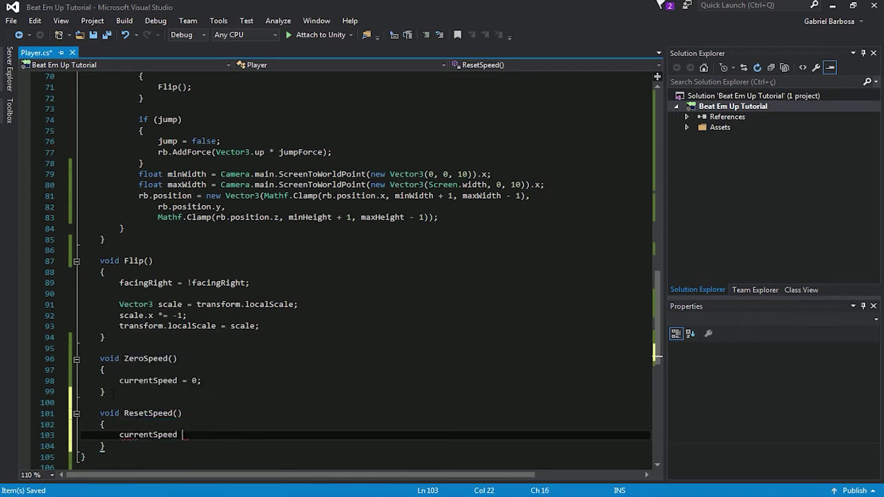
pyautogui.write('maxS')
pyautogui.press('Tab')
pyautogui.write(';')
pyautogui.hotkey('ctrl', 's')
pyautogui.hotkey('alt', 'Tab')
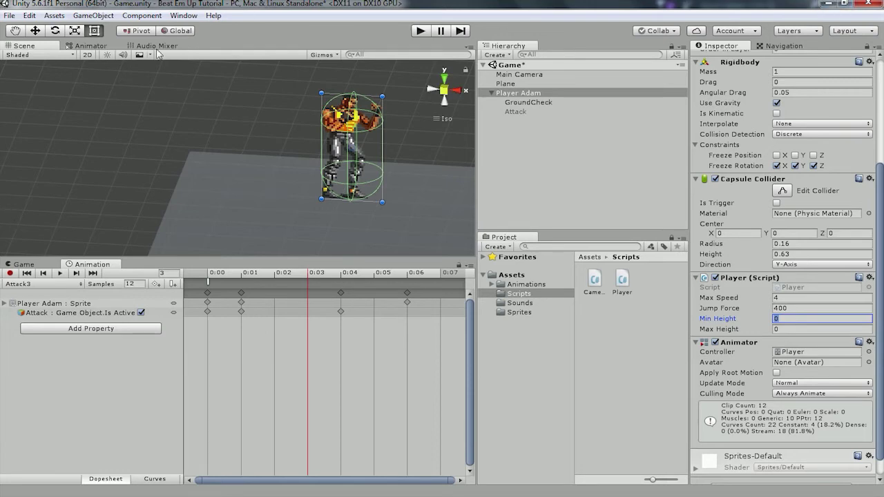
# Show the Player controller's Animator state graph with its Attack, Speed and other parameters
pyautogui.click(92, 45)
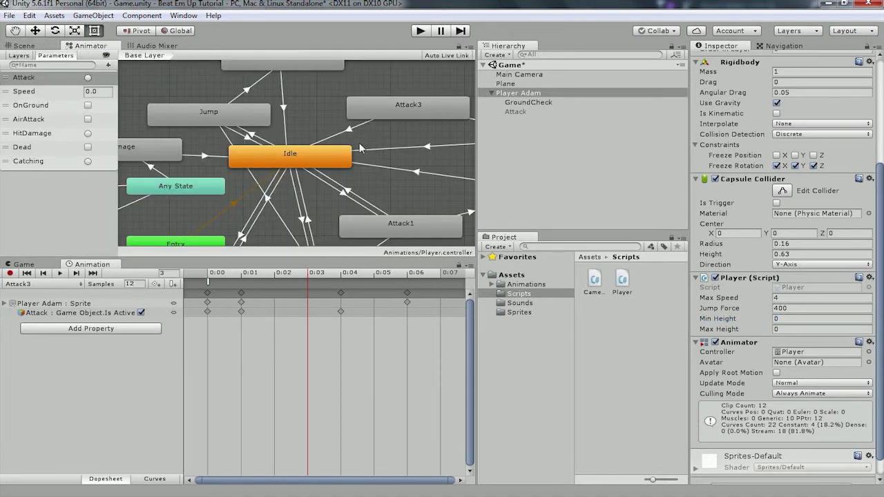
pyautogui.click(320, 145)
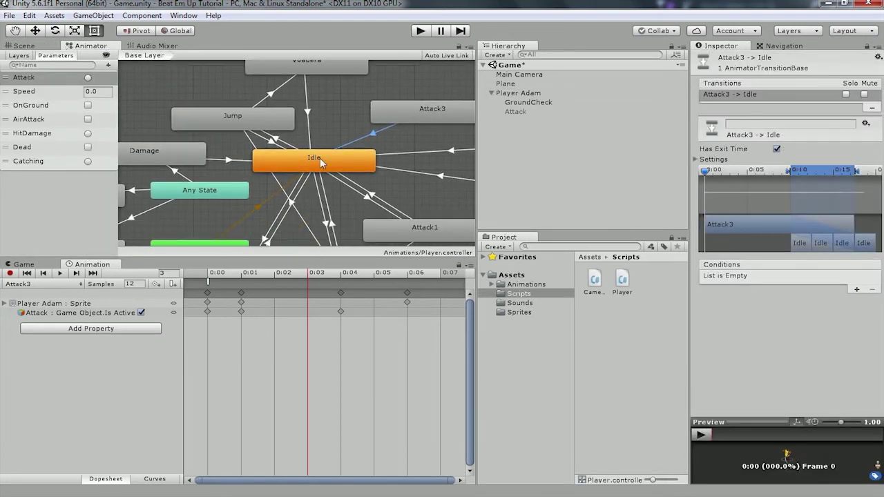
pyautogui.click(322, 157)
pyautogui.moveTo(376, 158); pyautogui.dragTo(336, 120, button='middle')
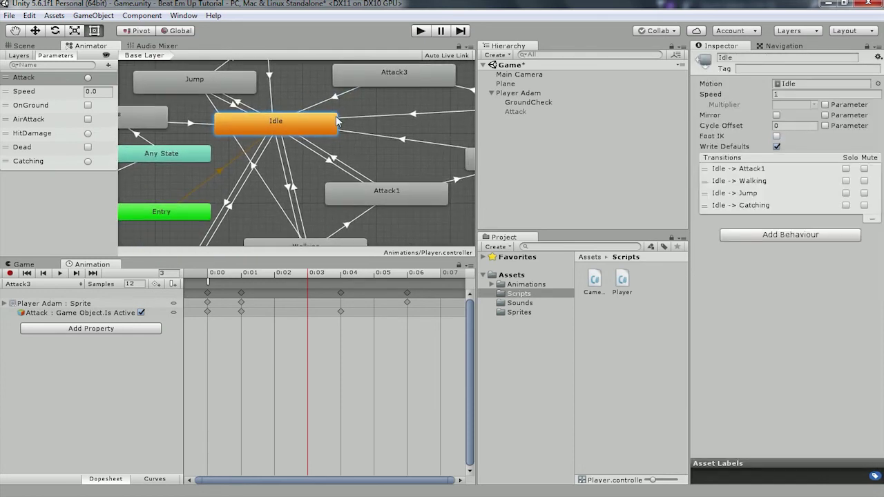
pyautogui.moveTo(362, 132)
pyautogui.mouseDown(button='middle')
pyautogui.moveTo(384, 158)
pyautogui.moveTo(378, 127)
pyautogui.moveTo(391, 106)
pyautogui.moveTo(389, 117)
pyautogui.mouseUp(button='middle')
pyautogui.click(329, 169)
pyautogui.write('0.01')
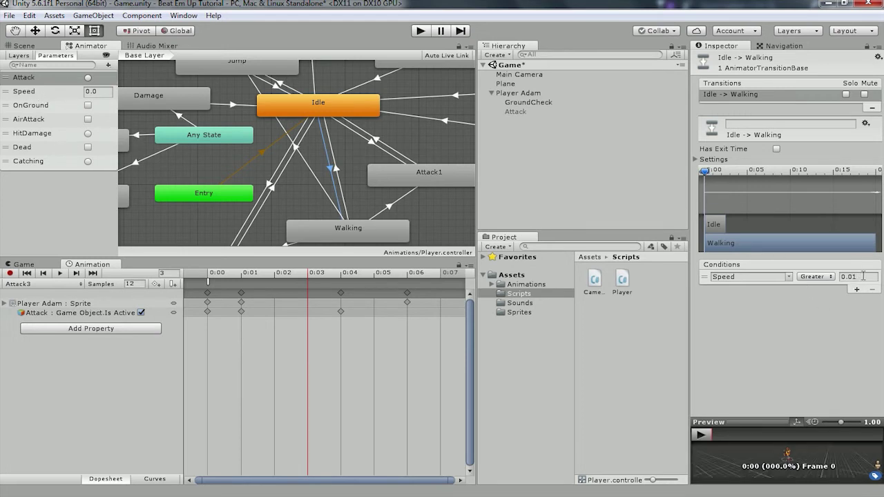
pyautogui.click(356, 228)
pyautogui.moveTo(384, 152)
pyautogui.mouseDown(button='middle')
pyautogui.moveTo(362, 185)
pyautogui.moveTo(368, 126)
pyautogui.mouseUp(button='middle')
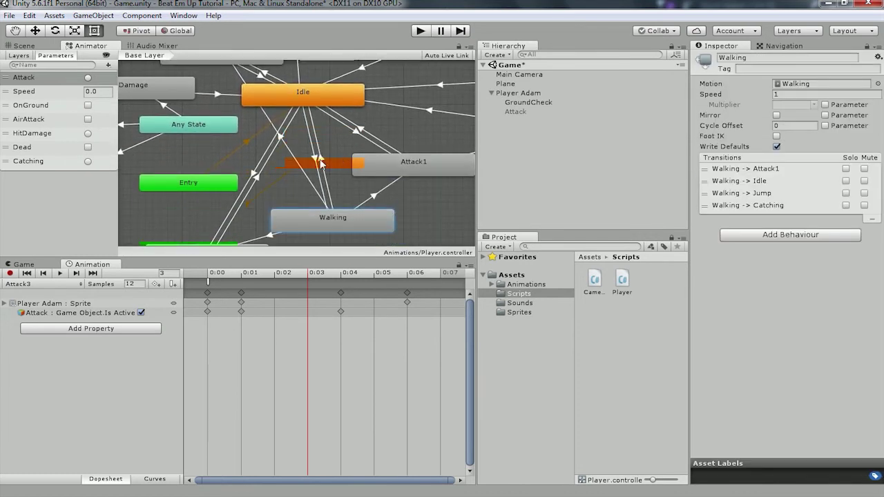
pyautogui.click(320, 161)
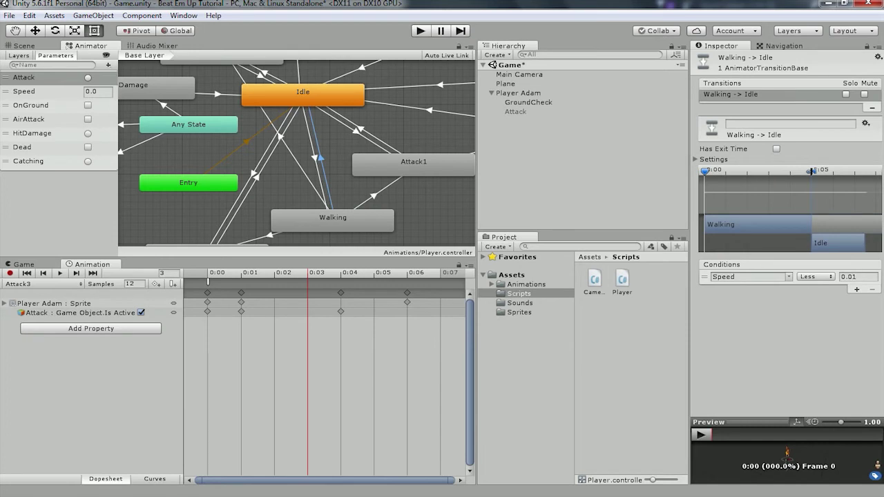
pyautogui.moveTo(349, 115); pyautogui.dragTo(333, 152, button='middle')
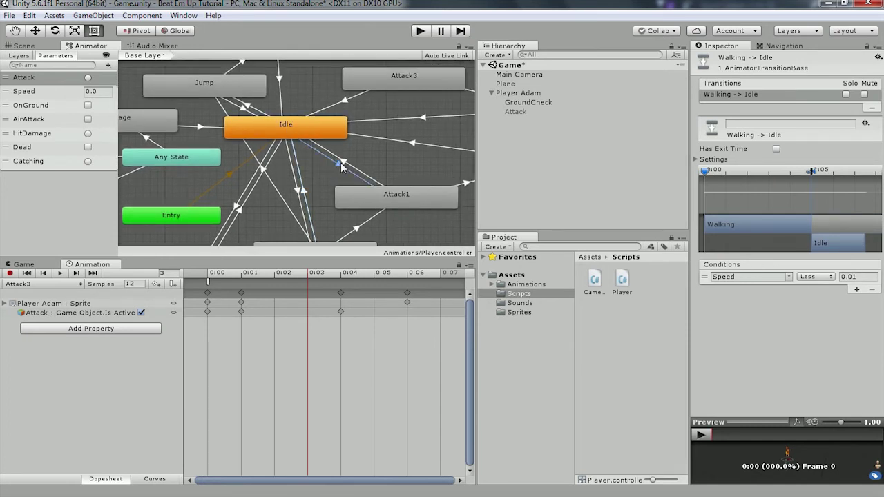
pyautogui.click(339, 167)
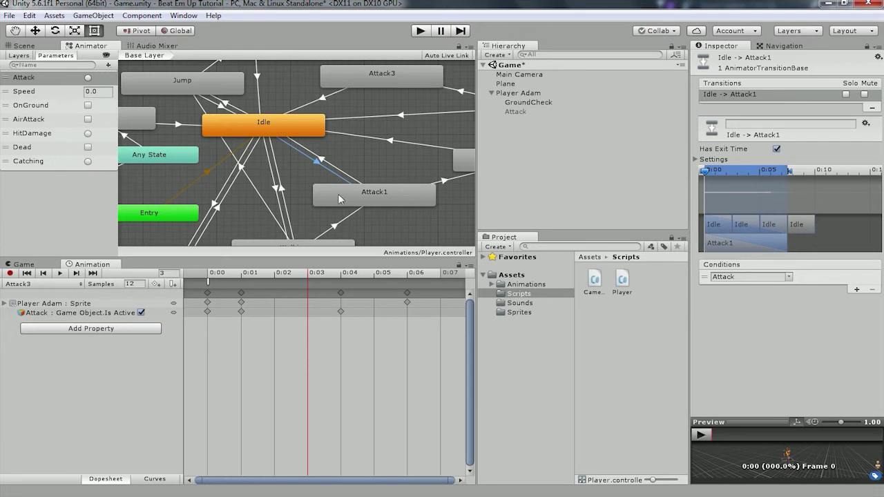
pyautogui.click(327, 161)
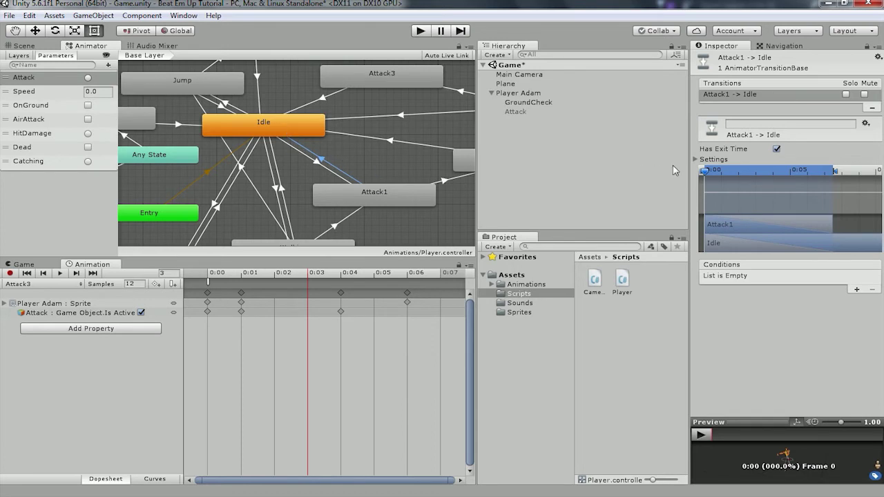
pyautogui.moveTo(389, 165); pyautogui.dragTo(337, 152, button='middle')
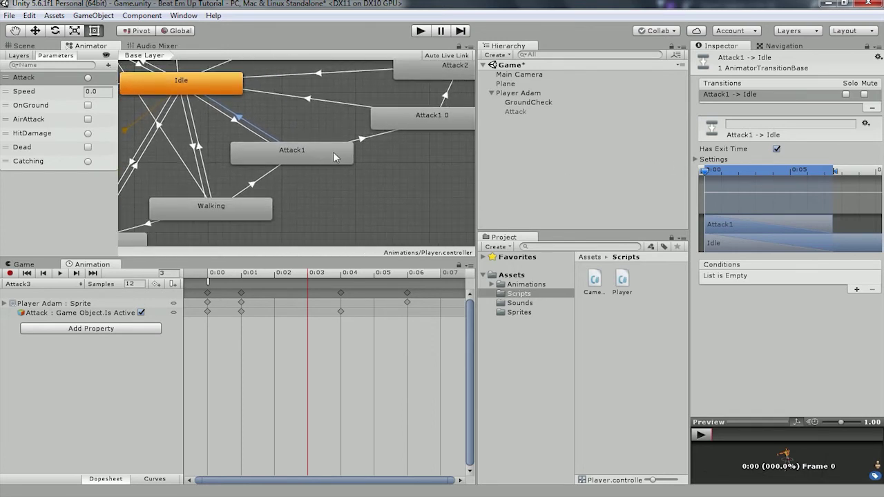
pyautogui.click(308, 153)
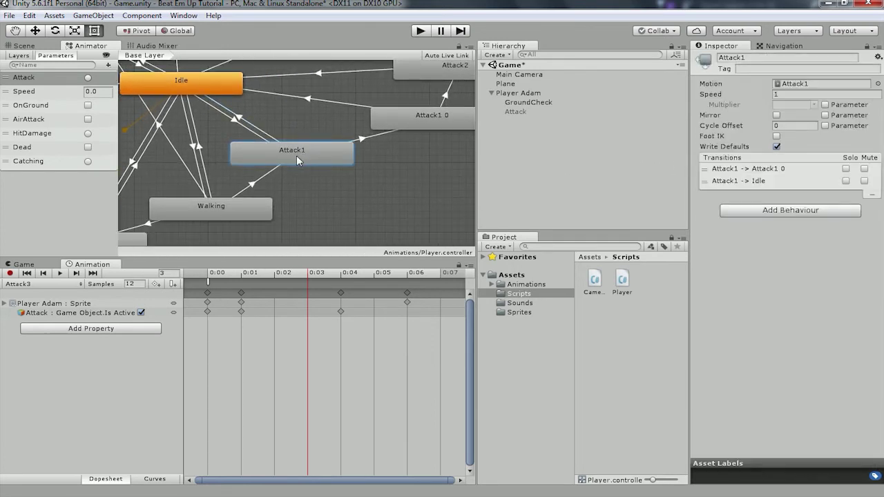
pyautogui.moveTo(300, 132); pyautogui.dragTo(290, 173, button='middle')
pyautogui.click(355, 182)
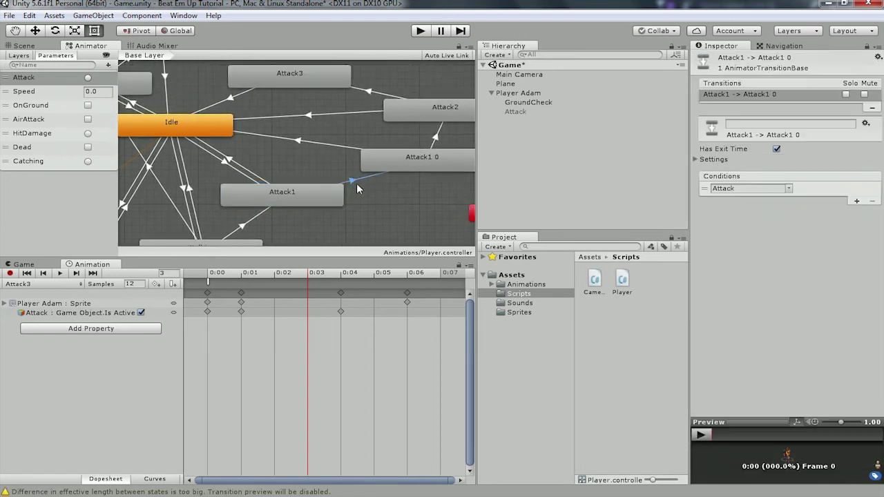
pyautogui.moveTo(357, 189); pyautogui.dragTo(369, 202, button='middle')
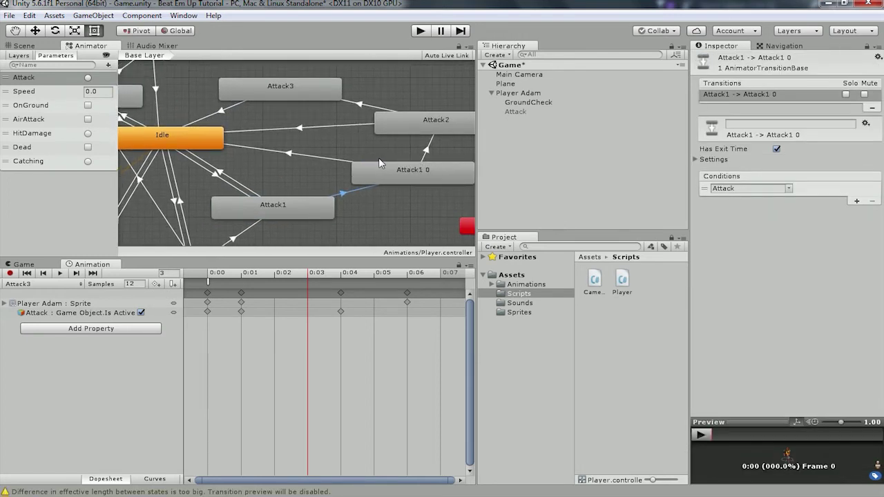
pyautogui.moveTo(385, 152); pyautogui.dragTo(364, 166, button='middle')
pyautogui.click(407, 165)
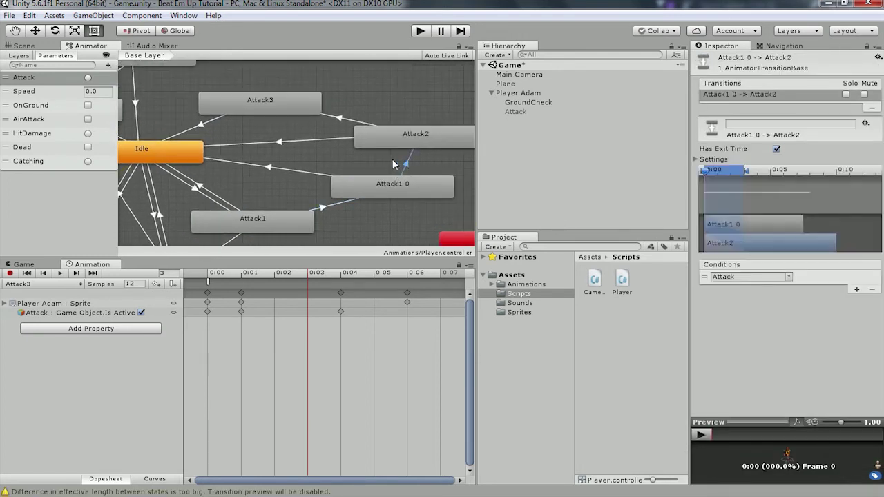
pyautogui.click(341, 120)
pyautogui.moveTo(269, 173); pyautogui.dragTo(325, 119, button='middle')
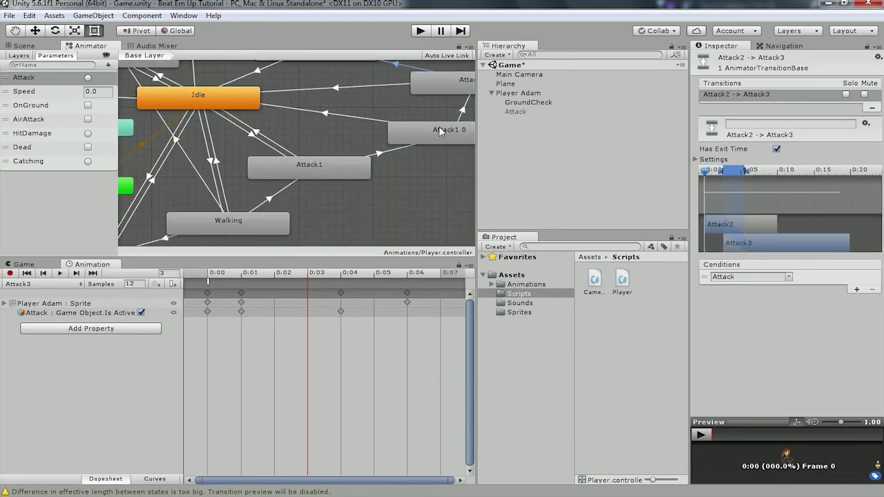
pyautogui.click(326, 114)
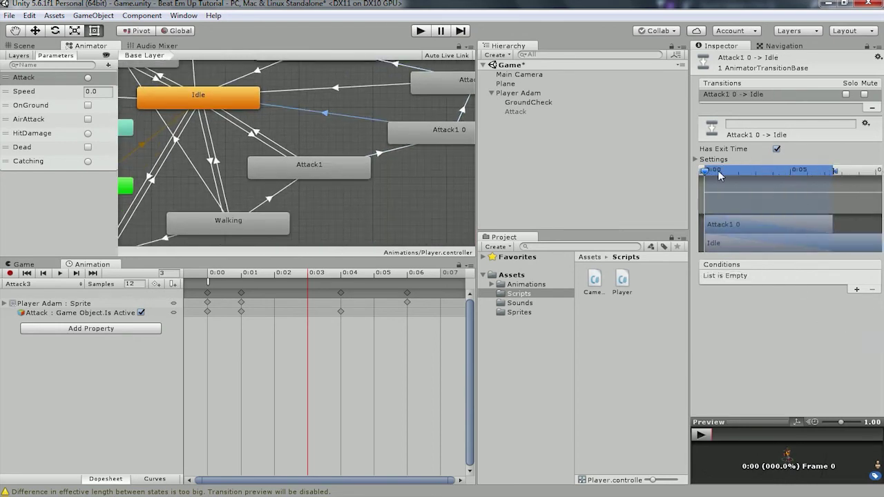
pyautogui.moveTo(407, 137); pyautogui.dragTo(364, 177, button='middle')
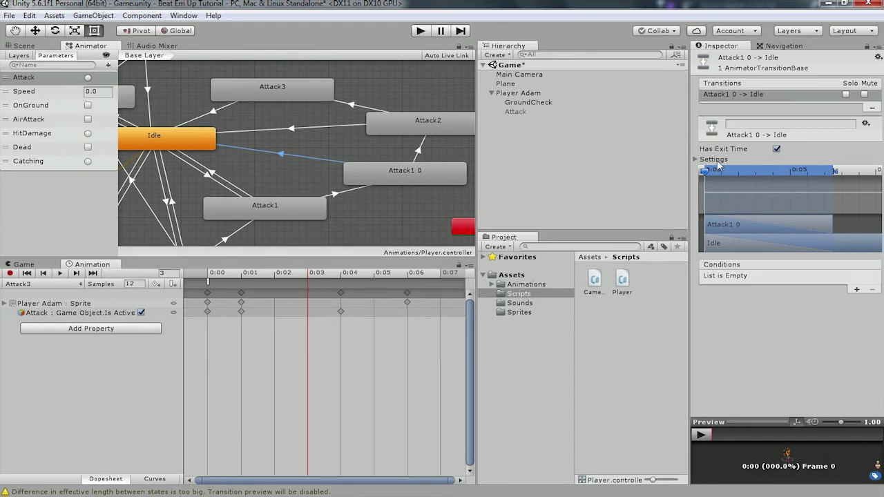
pyautogui.click(174, 142)
pyautogui.moveTo(251, 179); pyautogui.dragTo(338, 179, button='middle')
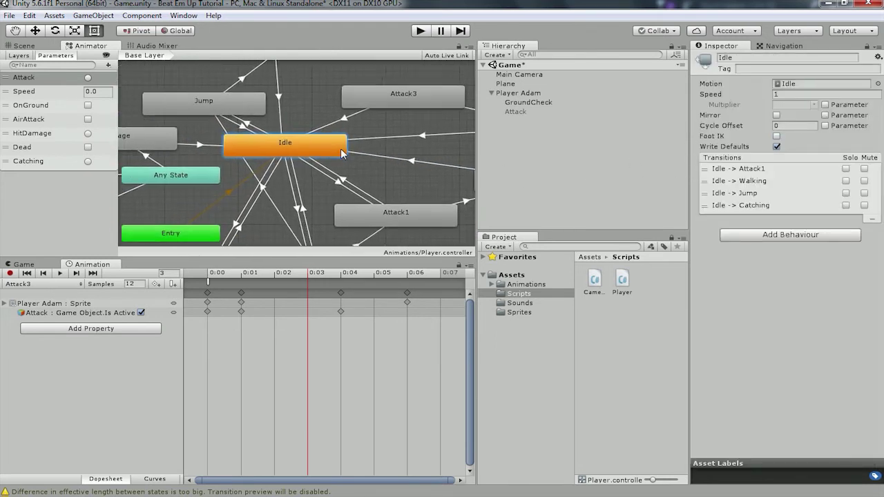
pyautogui.click(339, 177)
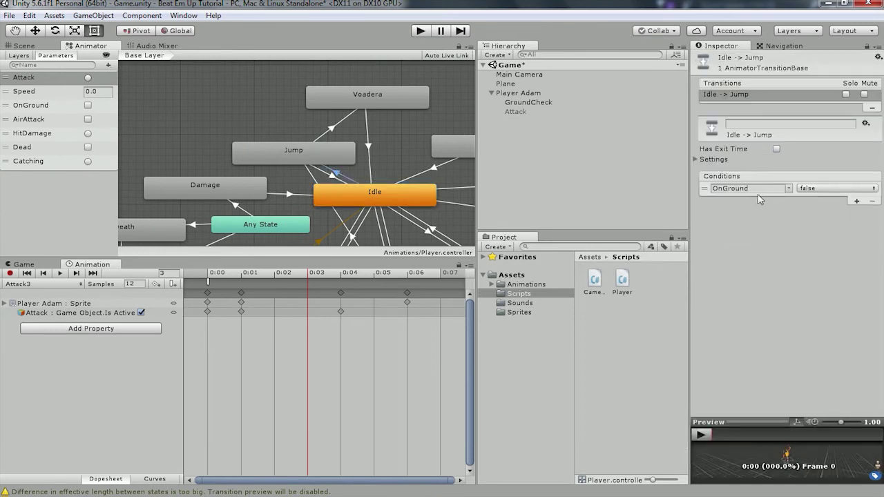
# Pan around the Player Animator graph, selecting the Jump, Idle and Walking states
pyautogui.click(325, 159)
pyautogui.moveTo(319, 227); pyautogui.dragTo(326, 115, button='middle')
pyautogui.moveTo(268, 149); pyautogui.dragTo(364, 180, button='middle')
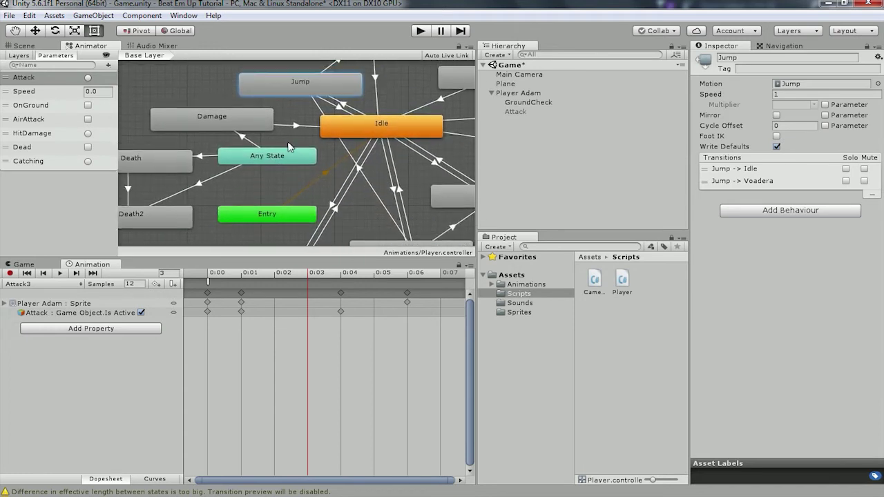
pyautogui.click(323, 155)
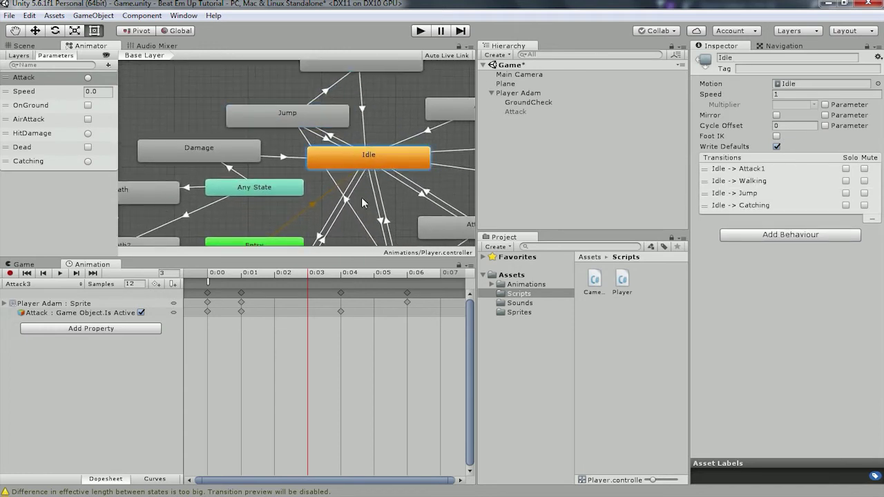
pyautogui.moveTo(373, 228); pyautogui.dragTo(374, 134, button='middle')
pyautogui.click(387, 189)
pyautogui.moveTo(357, 82)
pyautogui.mouseDown(button='middle')
pyautogui.moveTo(389, 179)
pyautogui.moveTo(381, 49)
pyautogui.mouseUp(button='middle')
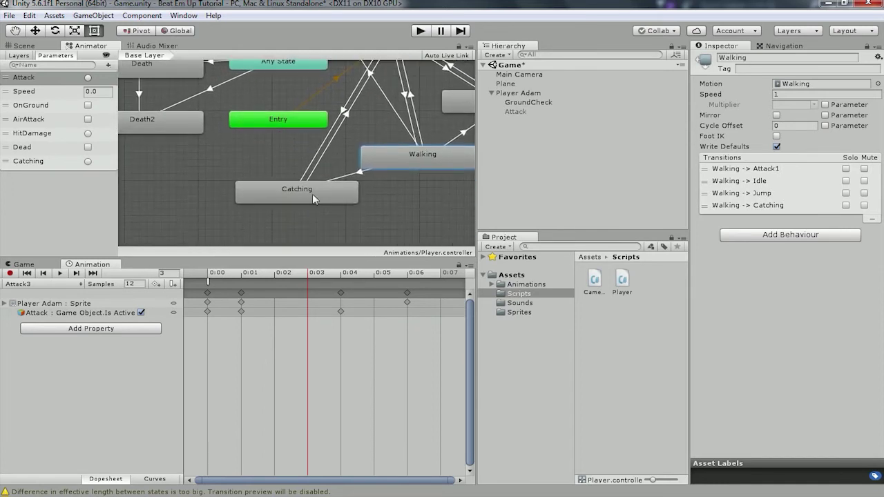
pyautogui.moveTo(281, 153); pyautogui.dragTo(317, 228, button='middle')
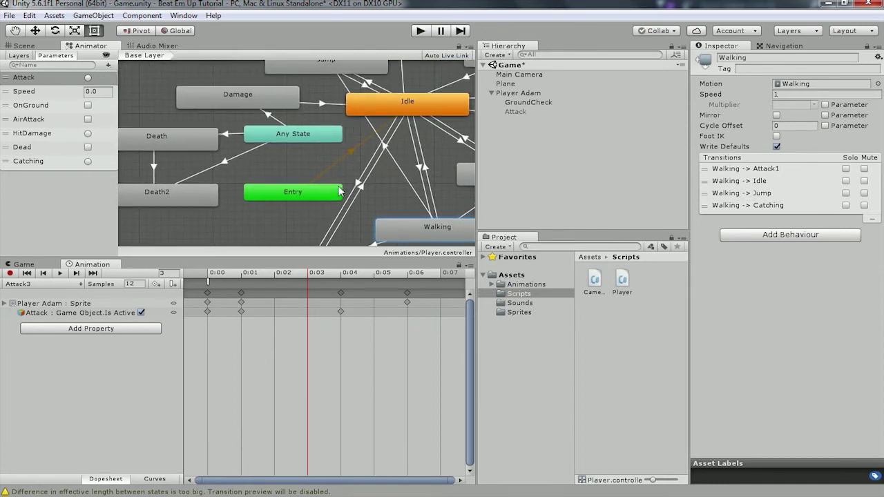
pyautogui.moveTo(305, 107); pyautogui.dragTo(285, 178, button='middle')
pyautogui.moveTo(373, 158); pyautogui.dragTo(312, 171, button='middle')
# Select Voadera and the Jump-to-Voadera transition: Attack condition, exit time off
pyautogui.click(331, 91)
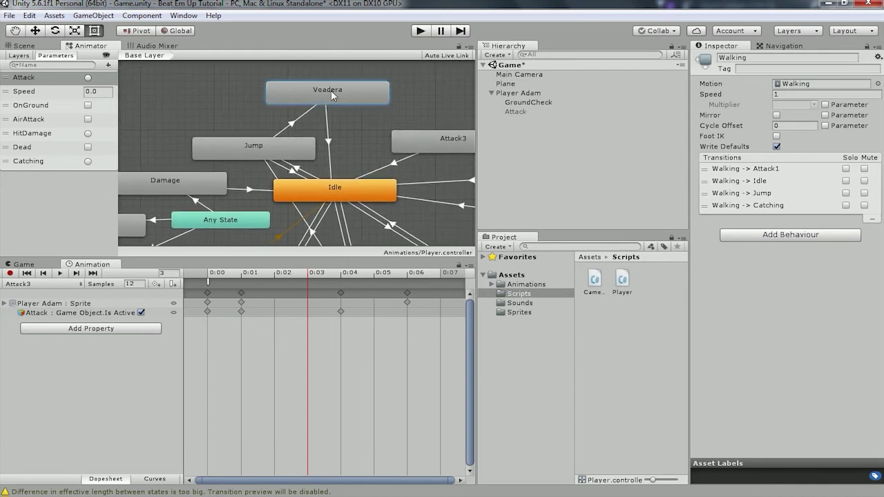
pyautogui.click(290, 125)
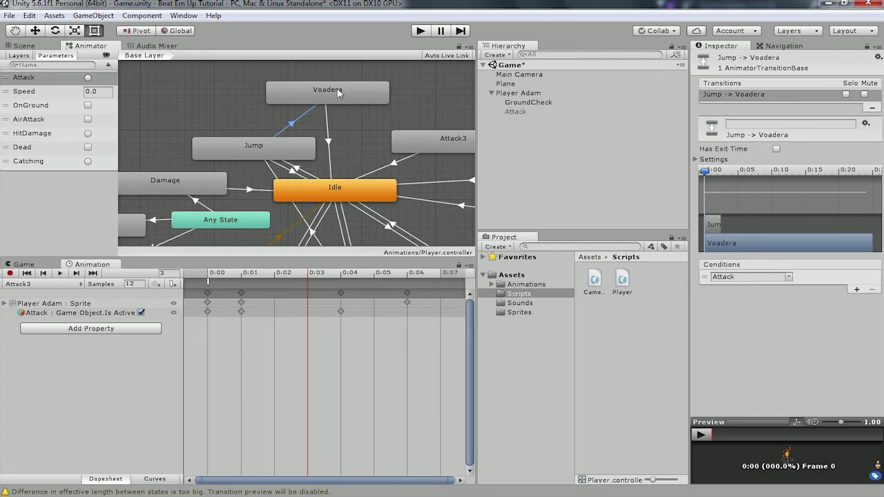
pyautogui.moveTo(328, 221)
pyautogui.mouseDown(button='middle')
pyautogui.moveTo(318, 151)
pyautogui.moveTo(332, 177)
pyautogui.moveTo(314, 155)
pyautogui.mouseUp(button='middle')
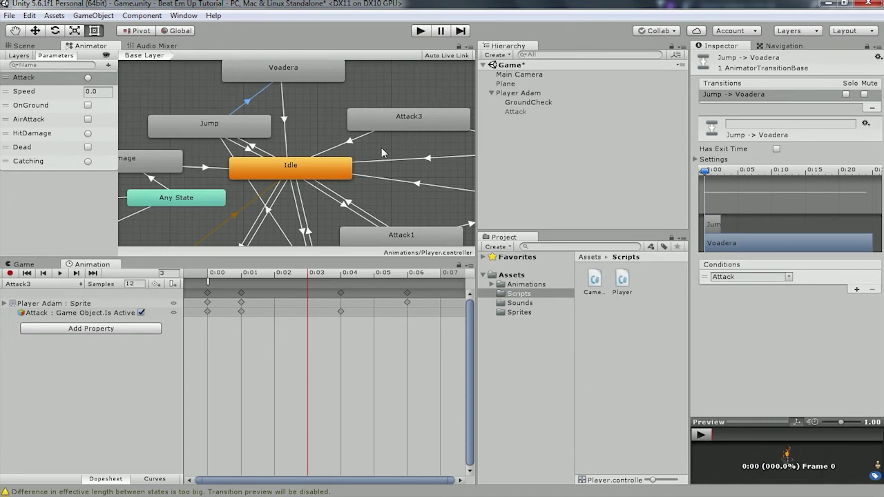
pyautogui.moveTo(384, 152); pyautogui.dragTo(353, 110, button='middle')
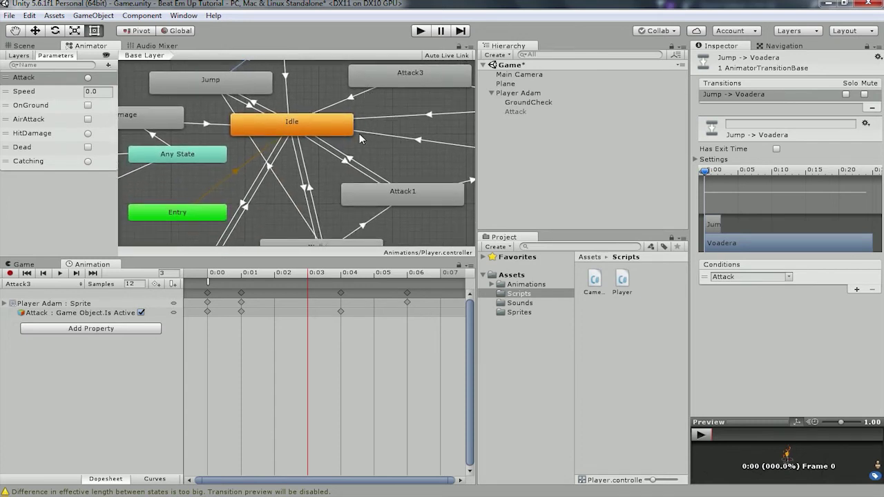
pyautogui.moveTo(391, 128); pyautogui.dragTo(361, 183, button='middle')
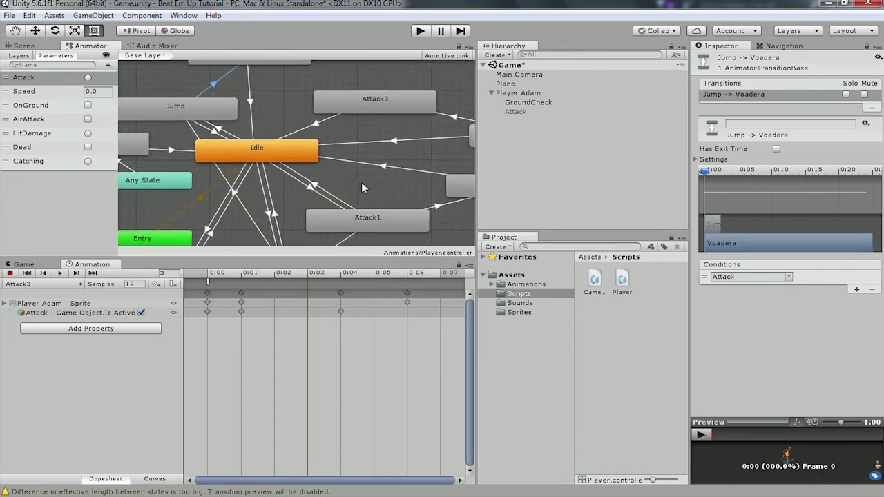
pyautogui.moveTo(288, 100); pyautogui.dragTo(330, 102, button='middle')
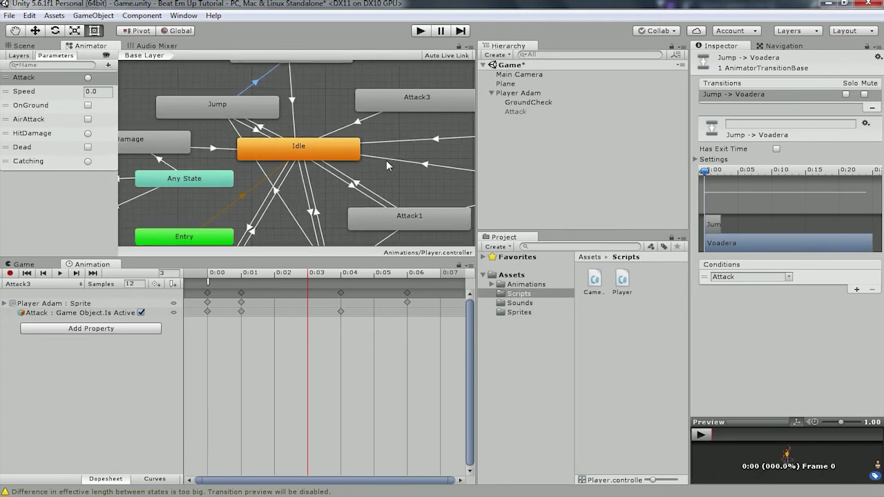
# In the Scene view, load the Attack1 clip and check its ZeroSpeed event at frame 0
pyautogui.click(32, 47)
pyautogui.click(43, 284)
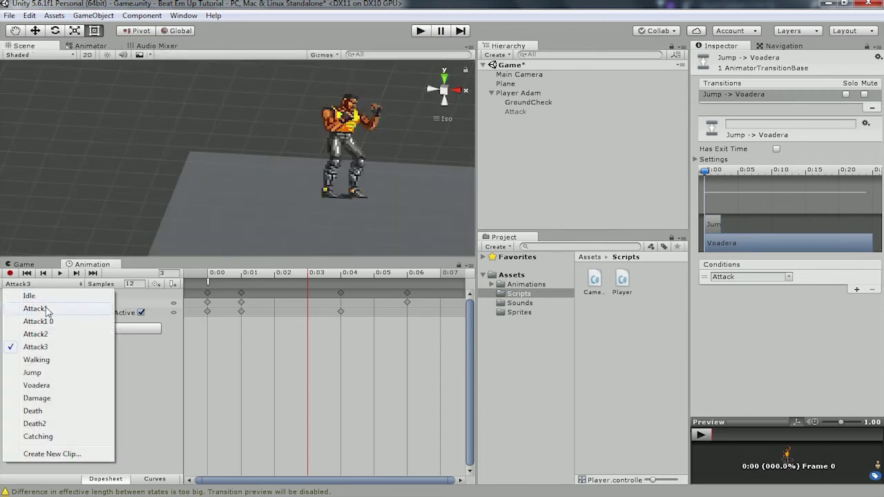
pyautogui.click(46, 310)
pyautogui.click(209, 283)
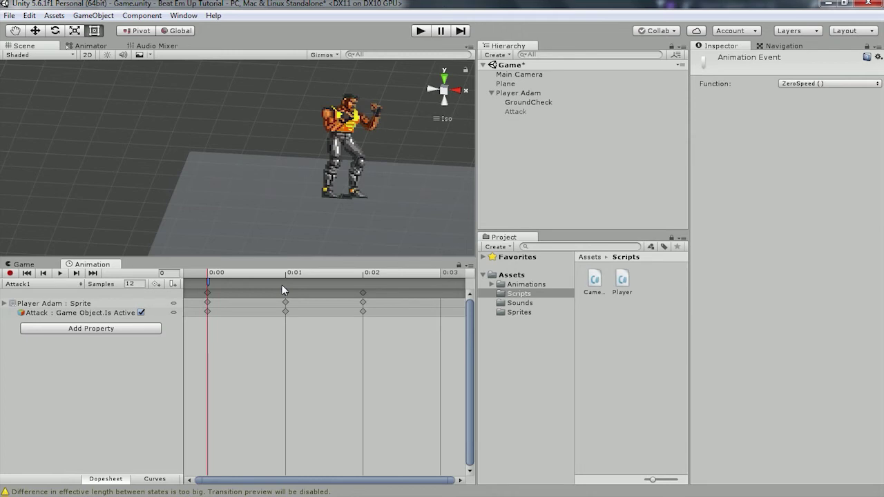
# Browse the Attack1 0 and Attack3 clips, then check Idle's ResetSpeed event at its start
pyautogui.click(41, 284)
pyautogui.click(44, 320)
pyautogui.click(59, 284)
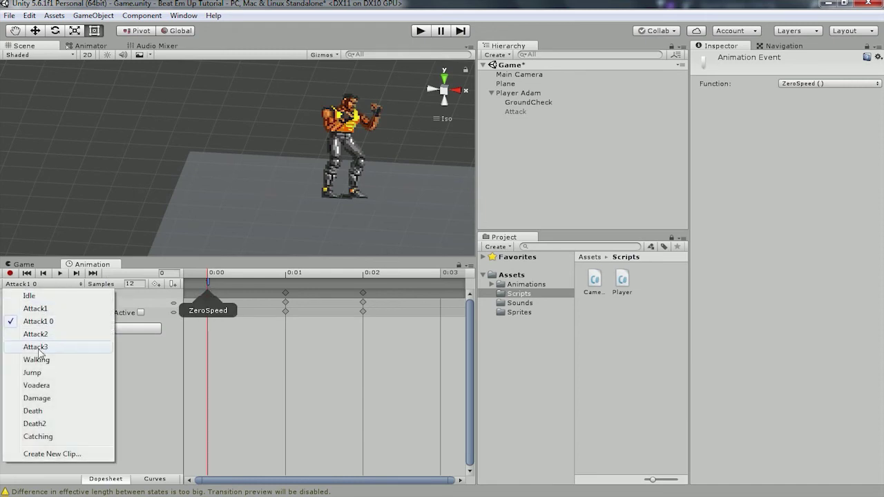
pyautogui.click(36, 347)
pyautogui.click(19, 285)
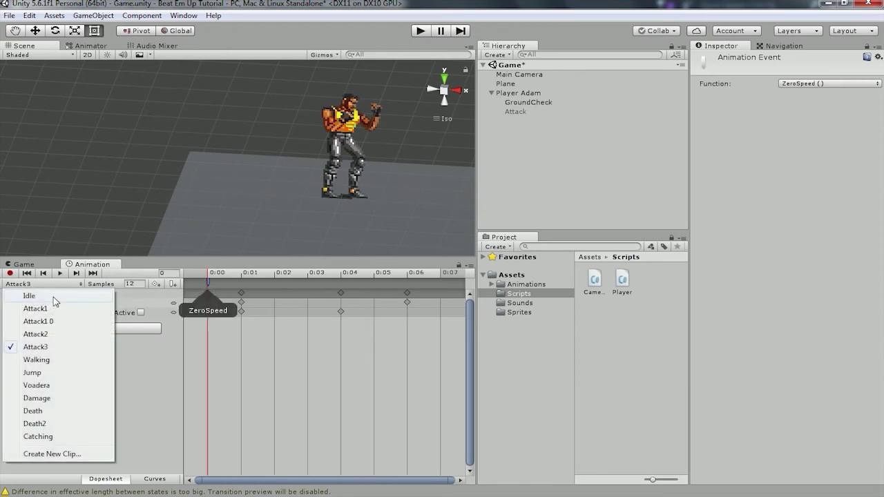
pyautogui.click(27, 292)
pyautogui.click(209, 282)
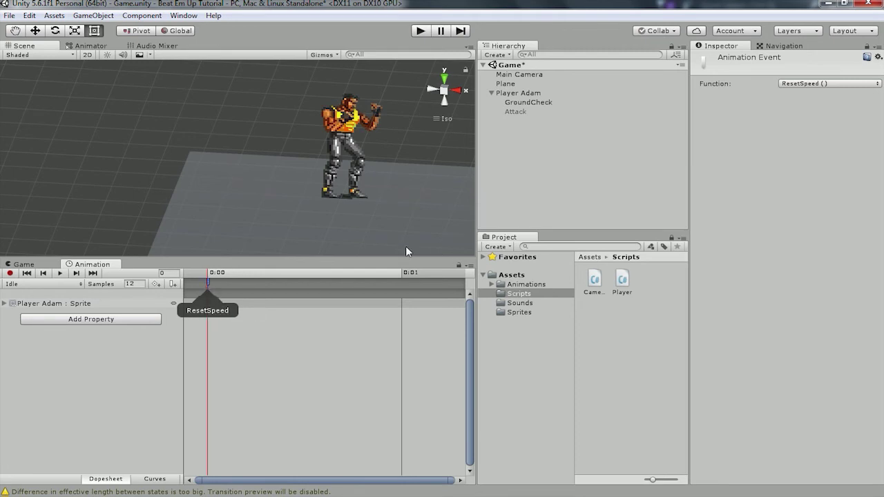
pyautogui.click(23, 284)
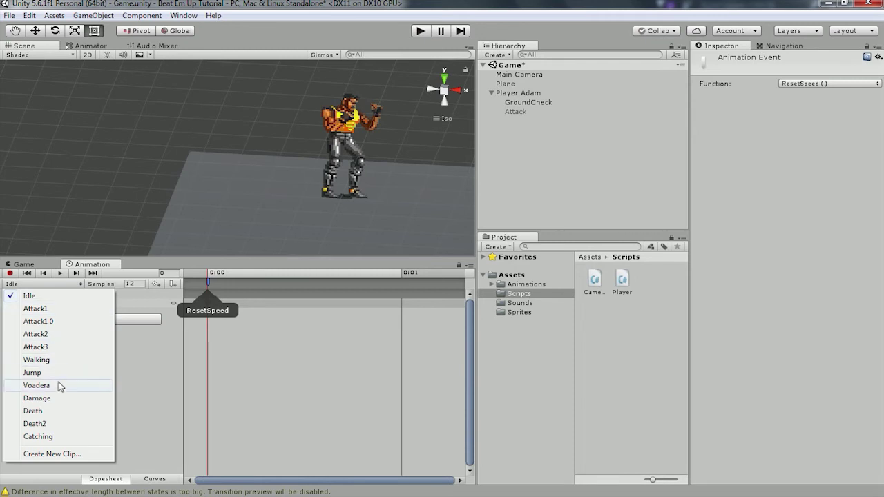
# Delete the Box Collider.Center and Box Collider.Size tracks from the Voadera clip
pyautogui.click(57, 384)
pyautogui.click(47, 286)
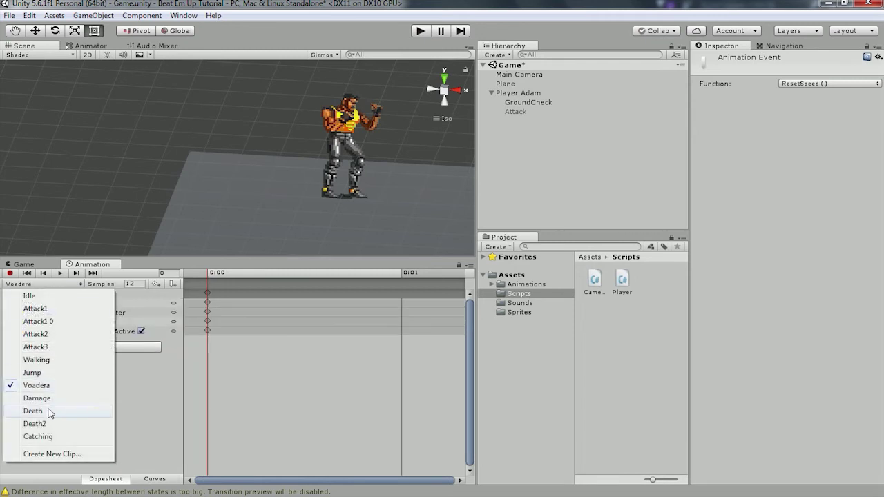
pyautogui.click(45, 385)
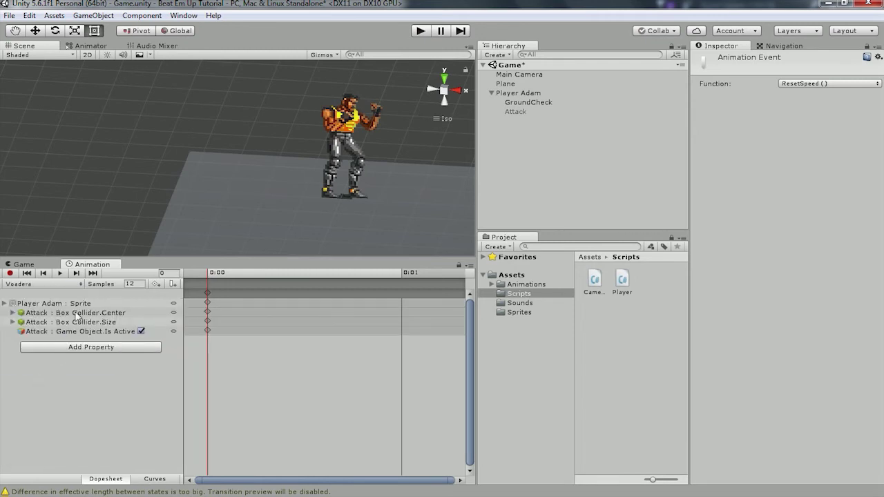
pyautogui.click(78, 313)
pyautogui.press('Delete')
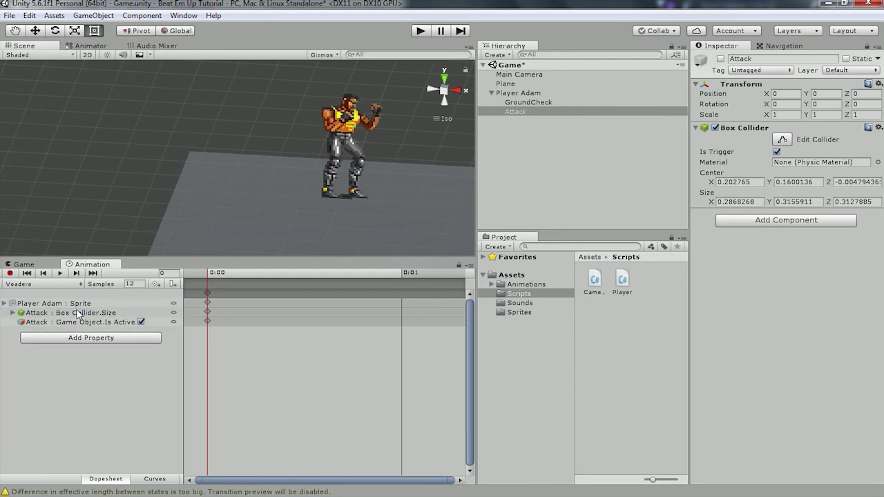
pyautogui.click(78, 313)
pyautogui.press('Delete')
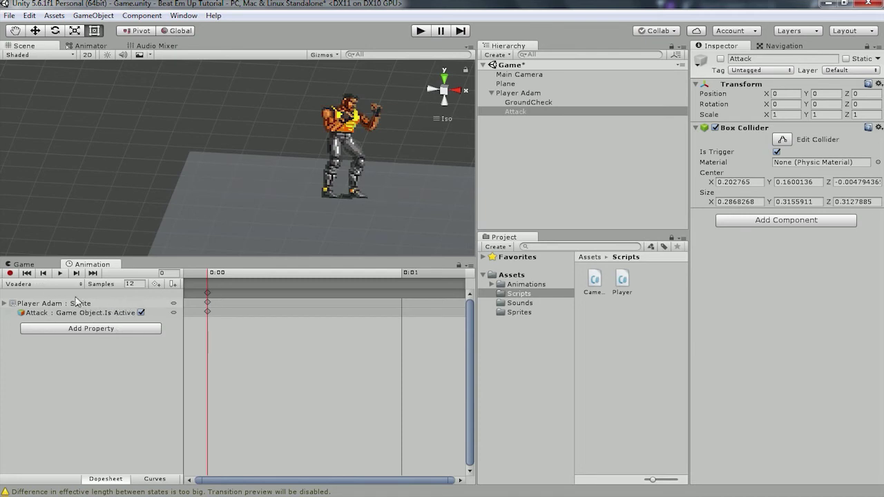
pyautogui.click(211, 275)
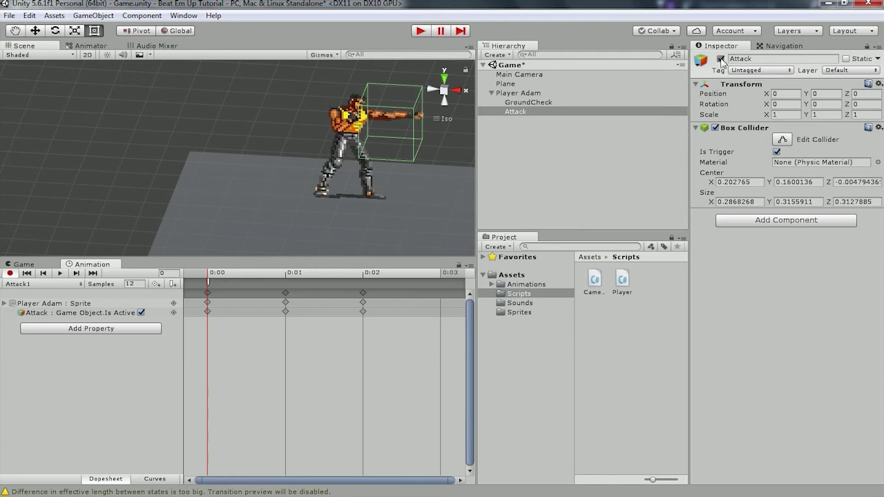
# Scrub Attack1 and Attack1 0 to frame 2, where the Attack hitbox switches off
pyautogui.click(285, 275)
pyautogui.click(365, 276)
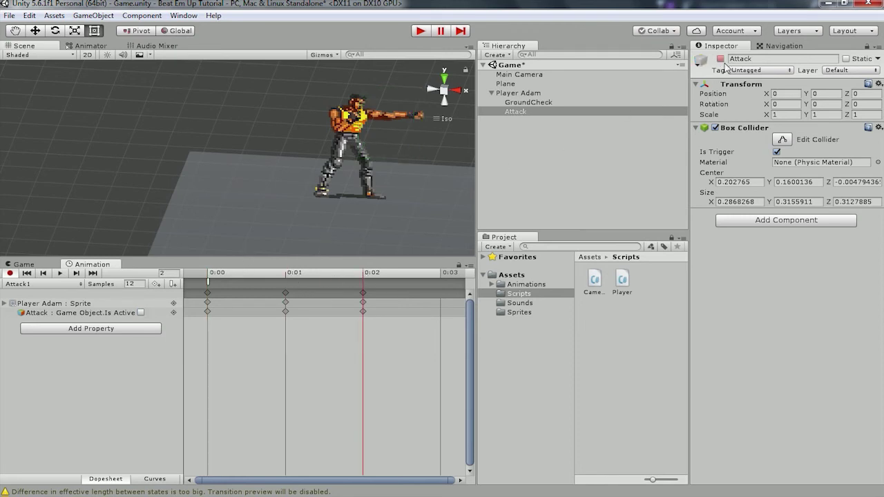
pyautogui.click(65, 283)
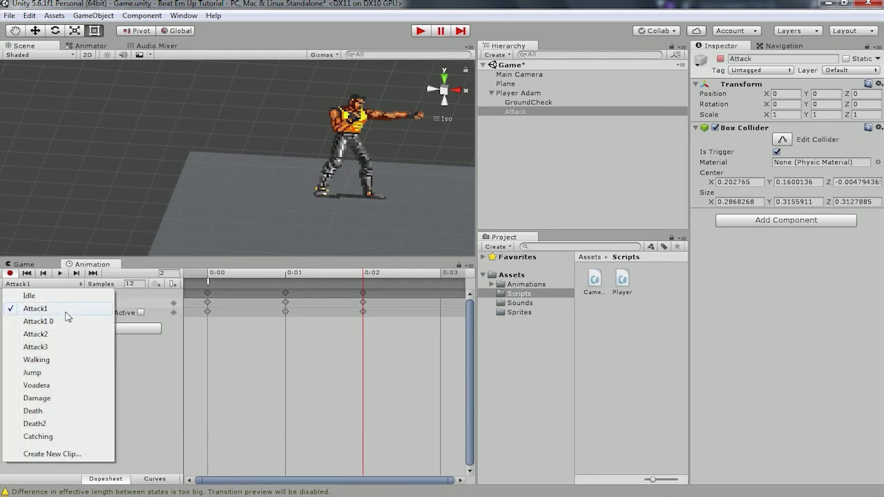
pyautogui.click(69, 324)
pyautogui.moveTo(209, 277); pyautogui.dragTo(363, 277)
# Preview the Attack2 and Attack3 clips by scrubbing through their frames
pyautogui.click(43, 283)
pyautogui.click(53, 334)
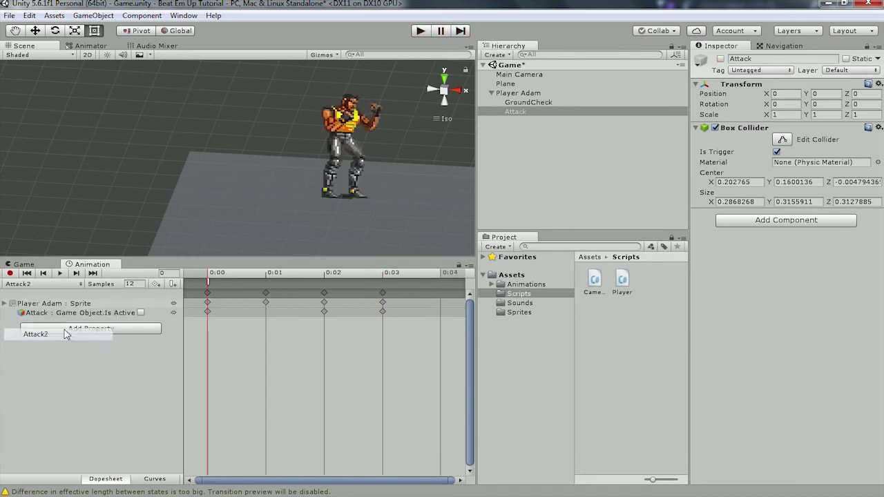
pyautogui.moveTo(208, 277)
pyautogui.mouseDown()
pyautogui.moveTo(392, 274)
pyautogui.moveTo(204, 279)
pyautogui.mouseUp()
pyautogui.click(31, 284)
pyautogui.click(28, 344)
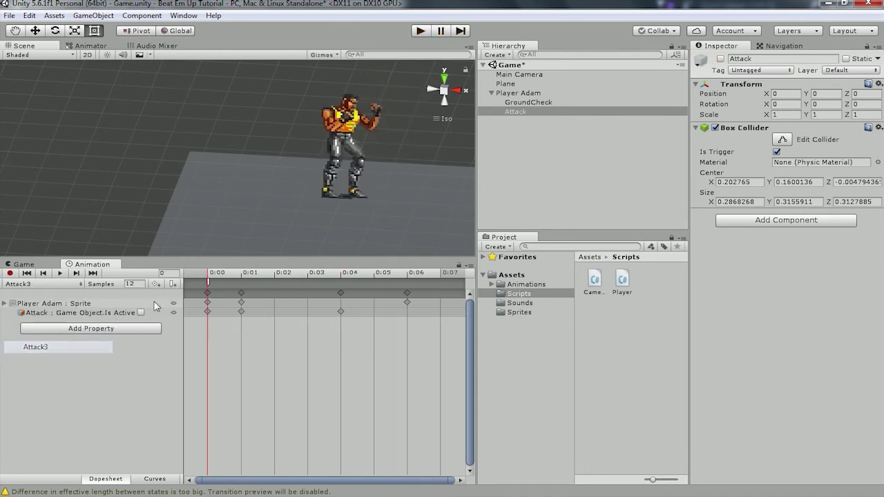
pyautogui.moveTo(209, 275)
pyautogui.mouseDown()
pyautogui.moveTo(407, 274)
pyautogui.moveTo(207, 276)
pyautogui.mouseUp()
pyautogui.click(8, 285)
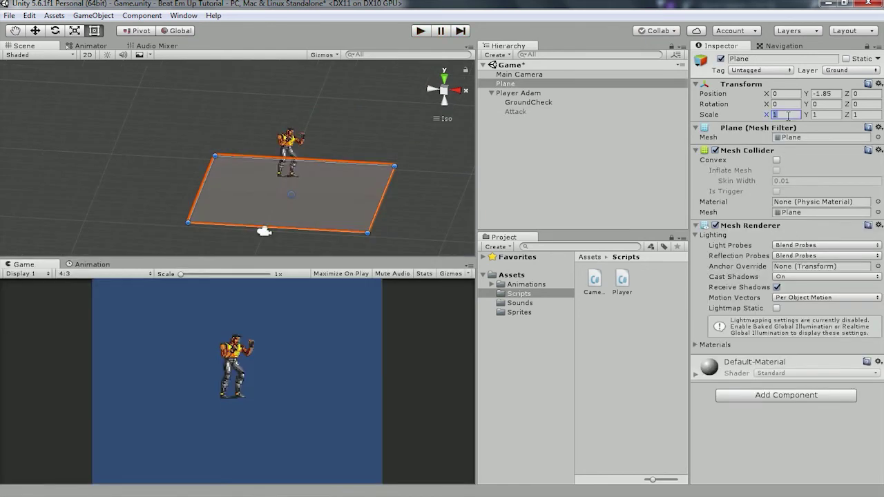
# Run the game in Play mode and walk the player left, then right
pyautogui.write('10')
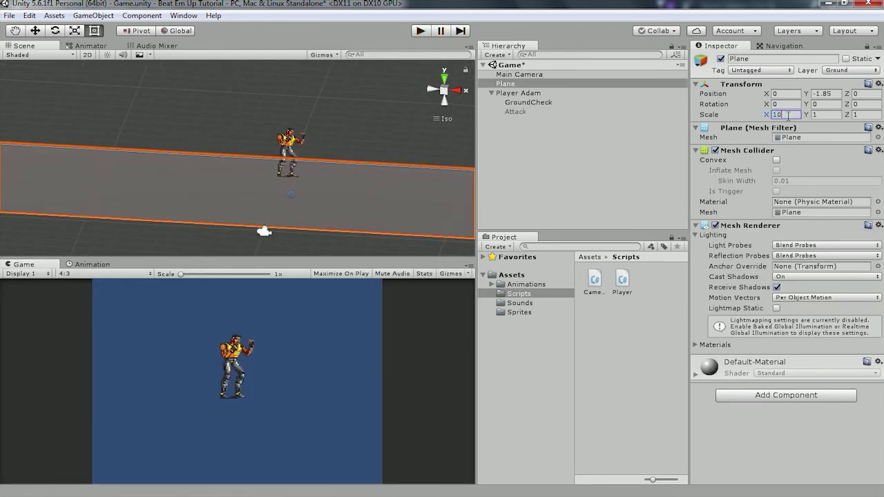
pyautogui.scroll(-3, 418, 167)
pyautogui.scroll(-2, 399, 169)
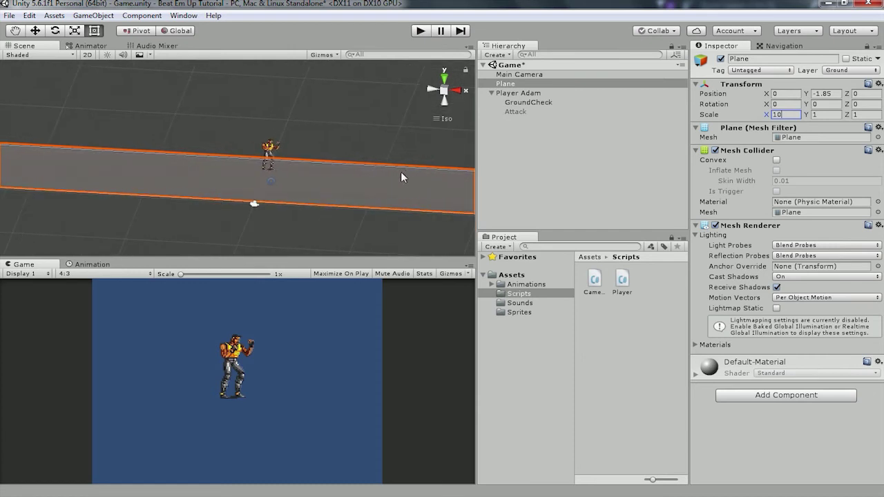
pyautogui.click(421, 30)
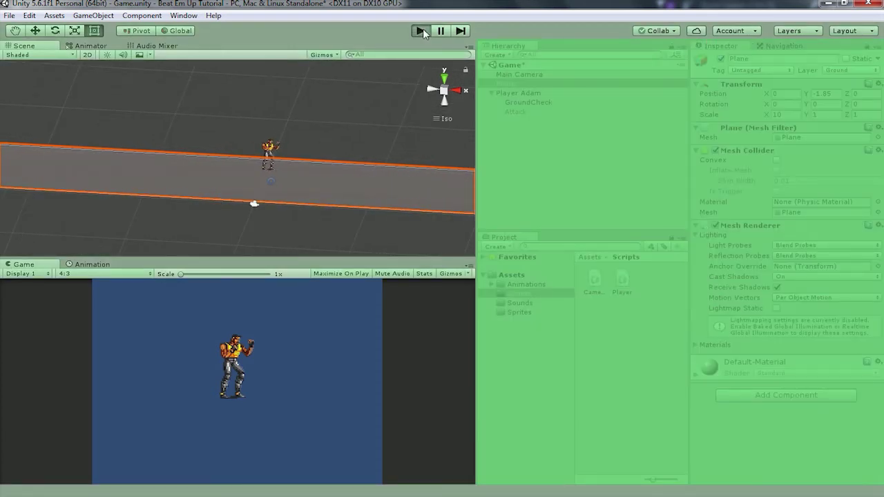
pyautogui.press('Left')
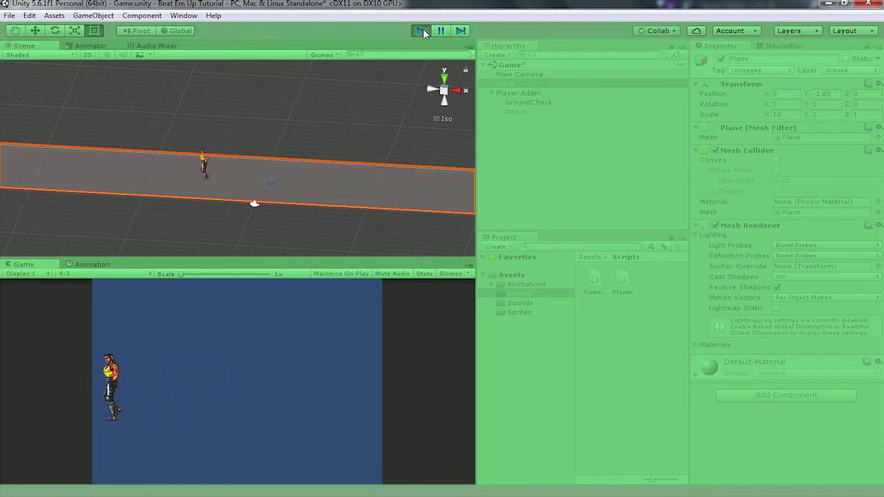
pyautogui.press('Right')
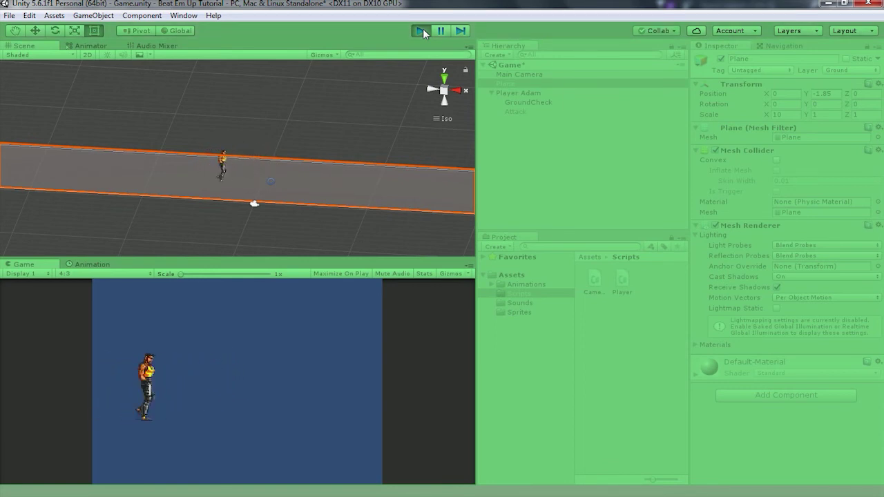
# Watch Player Adam's Scale X flip while punching and walking right and left, then stop the game
pyautogui.click(519, 92)
pyautogui.scroll(-5, 826, 397)
pyautogui.scroll(-5, 826, 397)
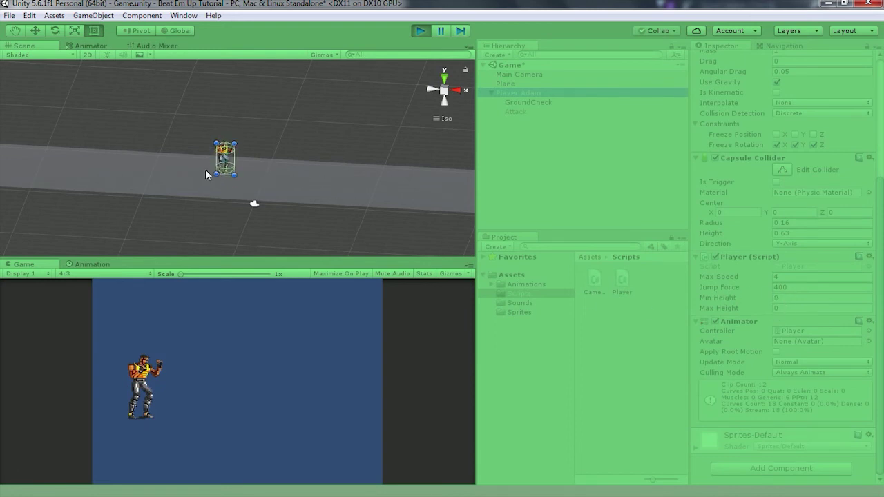
pyautogui.scroll(5, 821, 192)
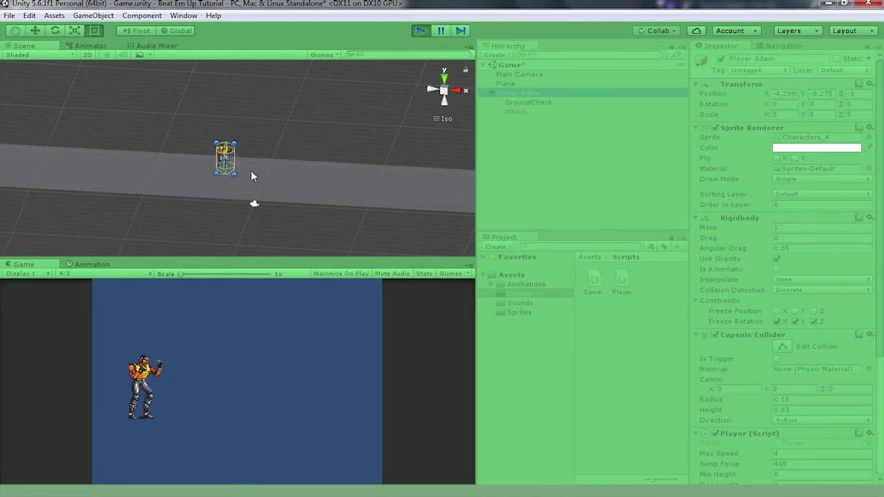
pyautogui.click(268, 391)
pyautogui.press('Right')
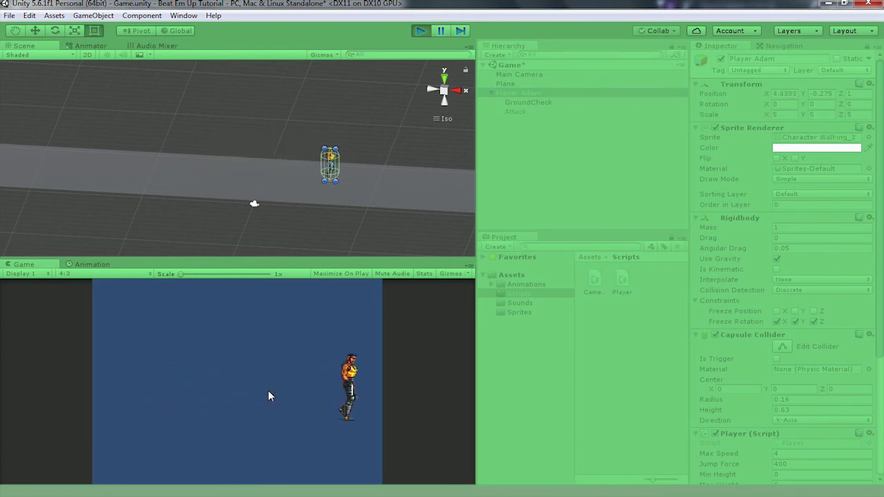
pyautogui.press('Left')
pyautogui.press('Right')
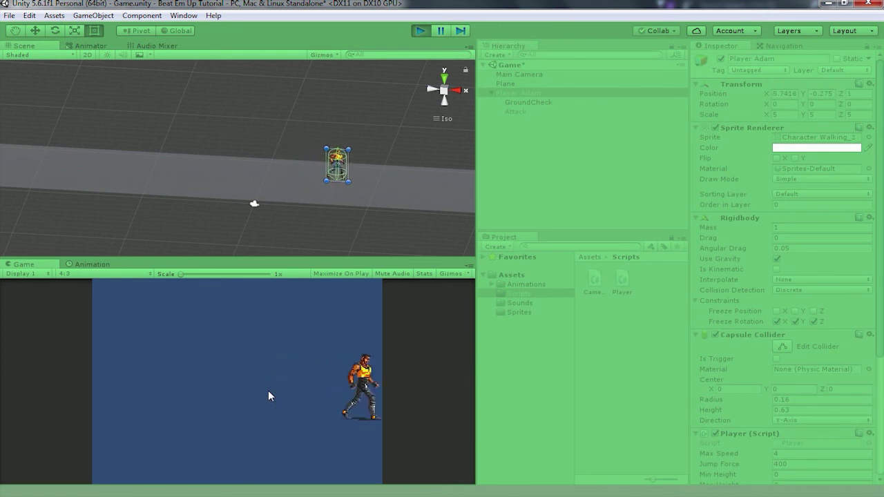
pyautogui.press('Left')
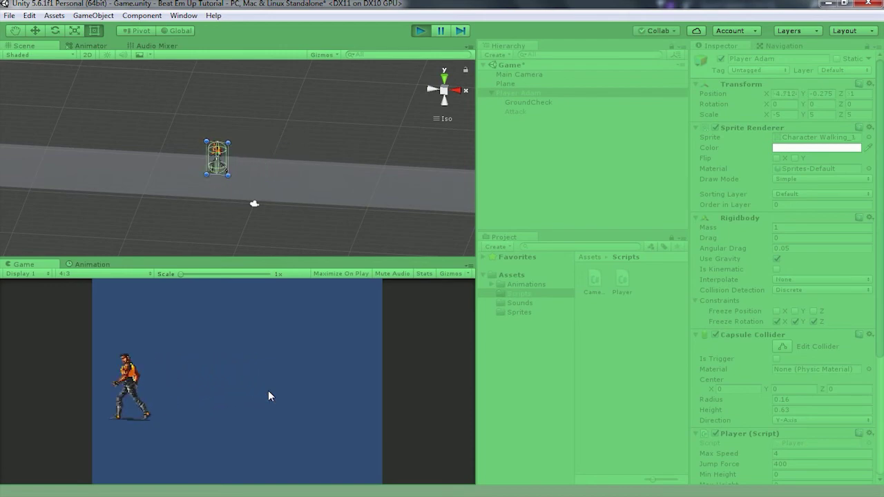
pyautogui.click(420, 31)
# Set the Player script's Min Height to -4 and Max Height to 0
pyautogui.scroll(-5, 787, 298)
pyautogui.click(788, 298)
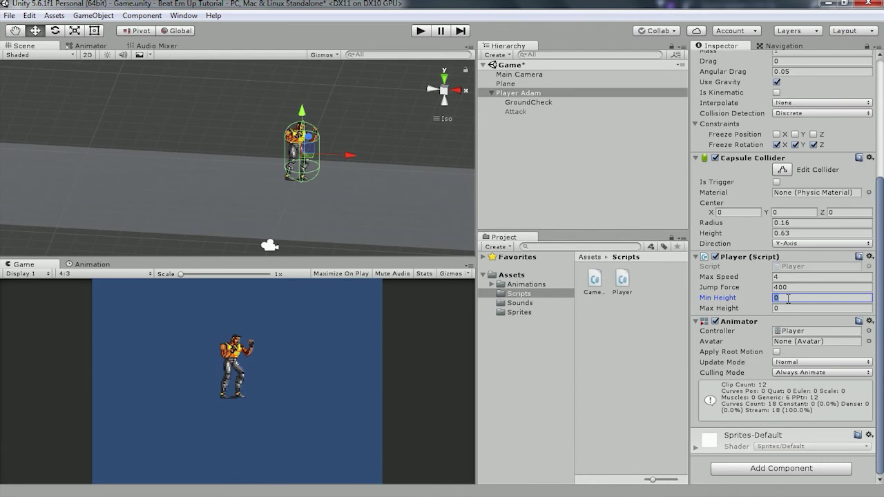
pyautogui.write('-4')
pyautogui.click(788, 310)
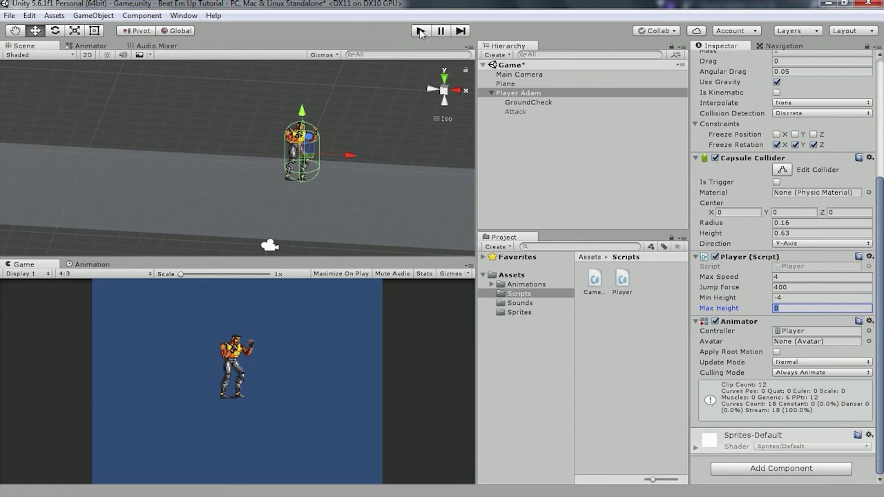
# Play the game, walk the player down, up and left within the limits, and jump
pyautogui.click(420, 32)
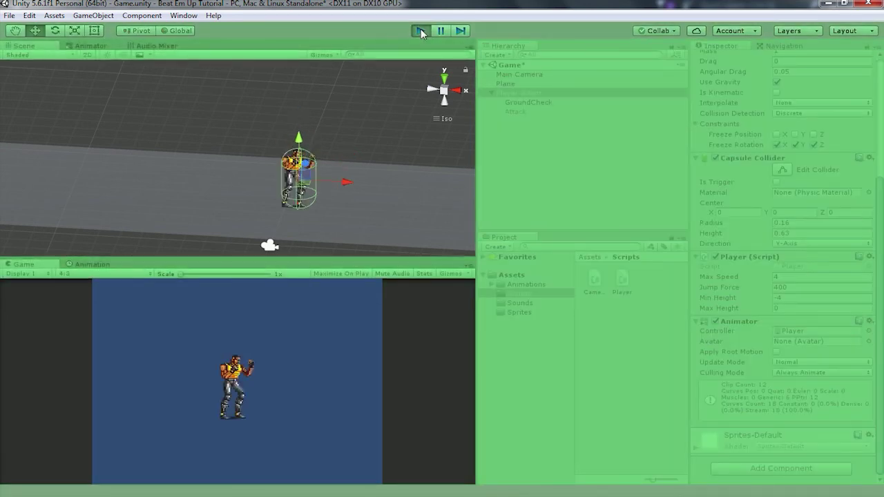
pyautogui.press('Down')
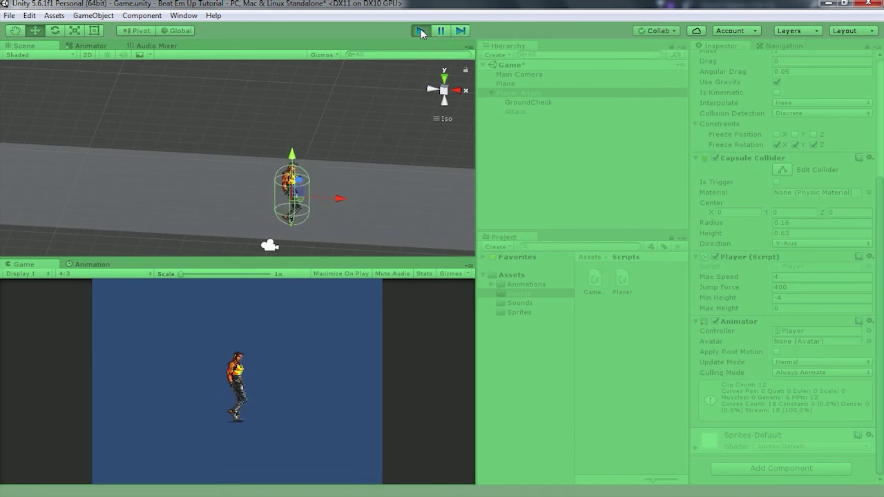
pyautogui.press('Up')
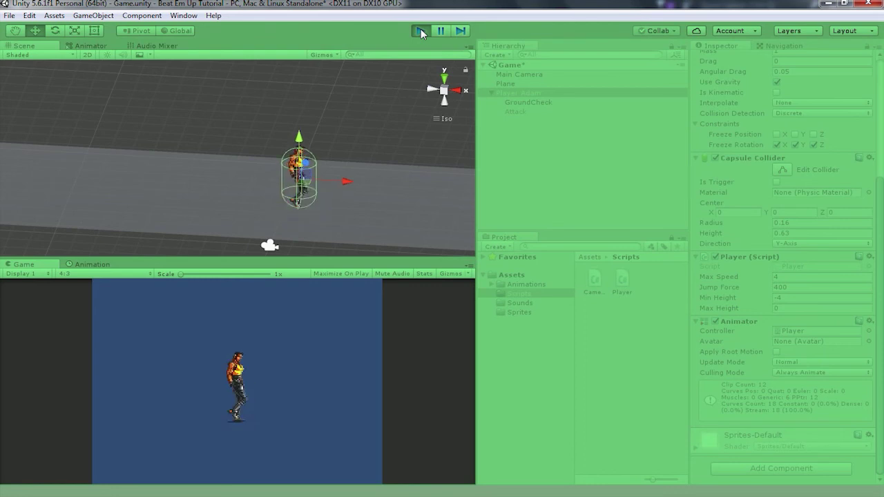
pyautogui.press('Left')
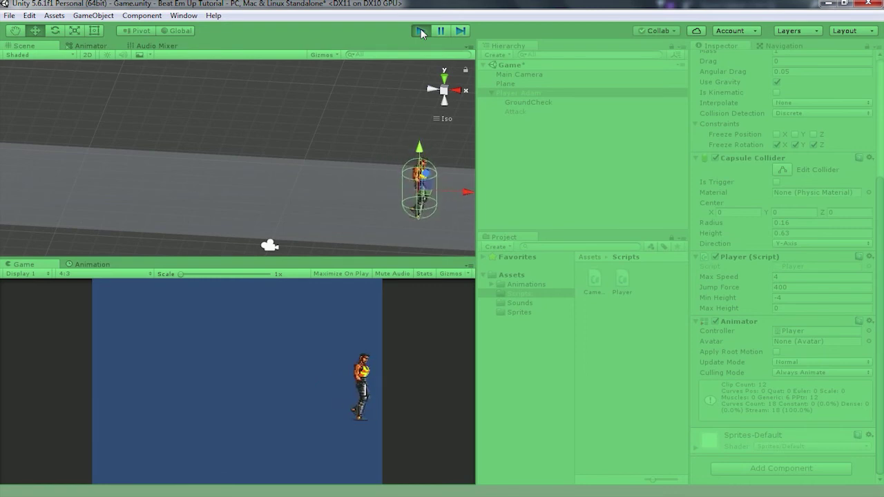
pyautogui.press('Left')
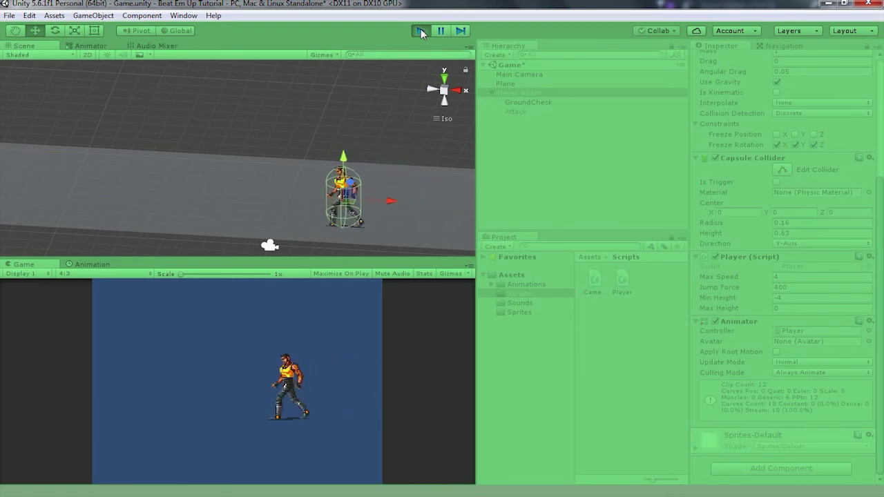
pyautogui.press('Up')
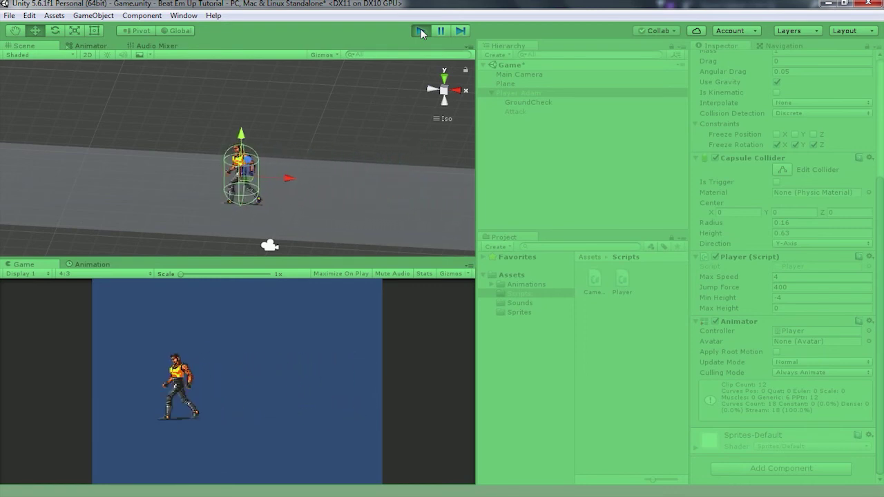
pyautogui.press('space')
pyautogui.press('space')
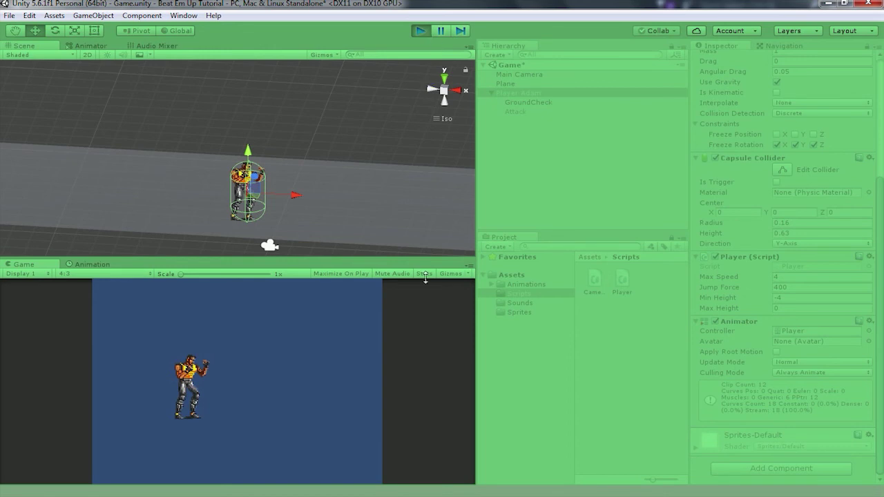
# Test the player's punches, a follow-up kick and a jumping lunge punch in the running game
pyautogui.click(309, 376)
pyautogui.click(309, 376)
pyautogui.click(309, 376)
pyautogui.click(309, 376)
pyautogui.rightClick(309, 376)
pyautogui.click(309, 377)
pyautogui.click(309, 376)
pyautogui.press('space')
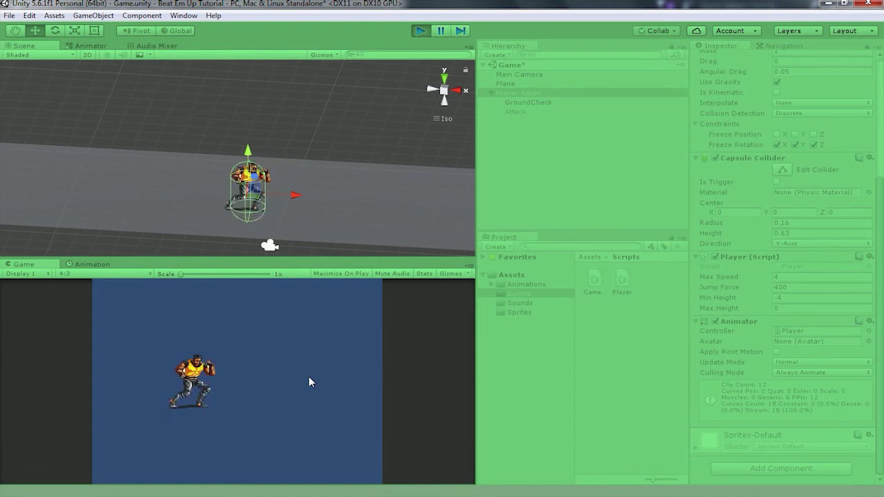
pyautogui.click(309, 376)
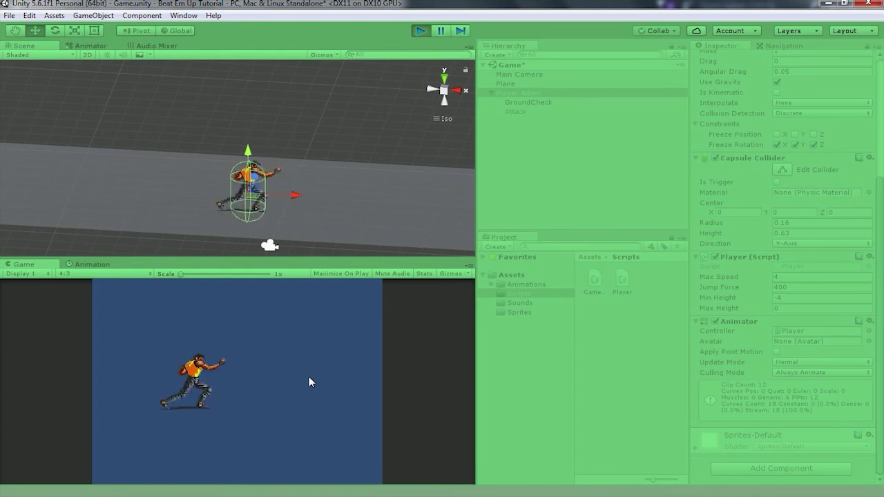
# Chain an uppercut into a long combo of repeated punches and kicks
pyautogui.click(309, 376)
pyautogui.click(309, 377)
pyautogui.click(309, 376)
pyautogui.click(308, 377)
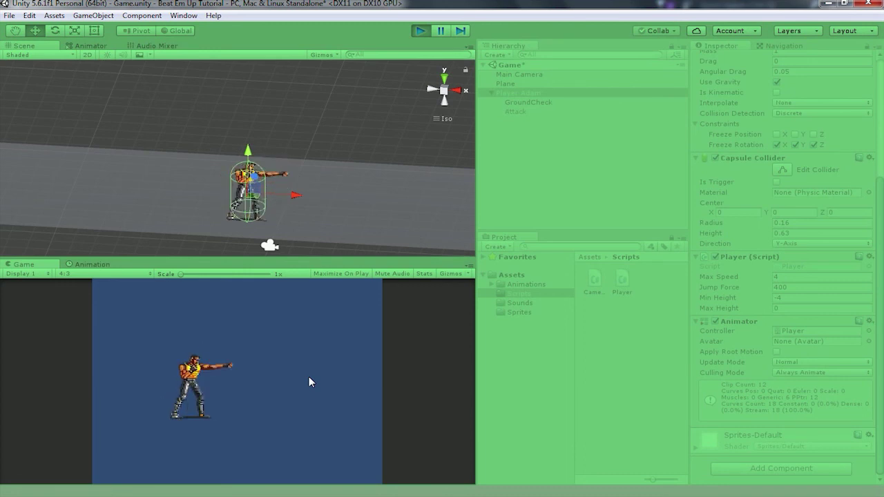
pyautogui.click(309, 377)
pyautogui.click(308, 376)
pyautogui.click(309, 376)
pyautogui.click(308, 376)
pyautogui.click(309, 377)
pyautogui.click(308, 377)
pyautogui.click(309, 376)
pyautogui.click(309, 376)
pyautogui.click(308, 377)
pyautogui.click(308, 376)
pyautogui.click(309, 377)
# Perform punches that switch into lunging kicks, repeating the lunging kick several times
pyautogui.click(308, 377)
pyautogui.click(309, 376)
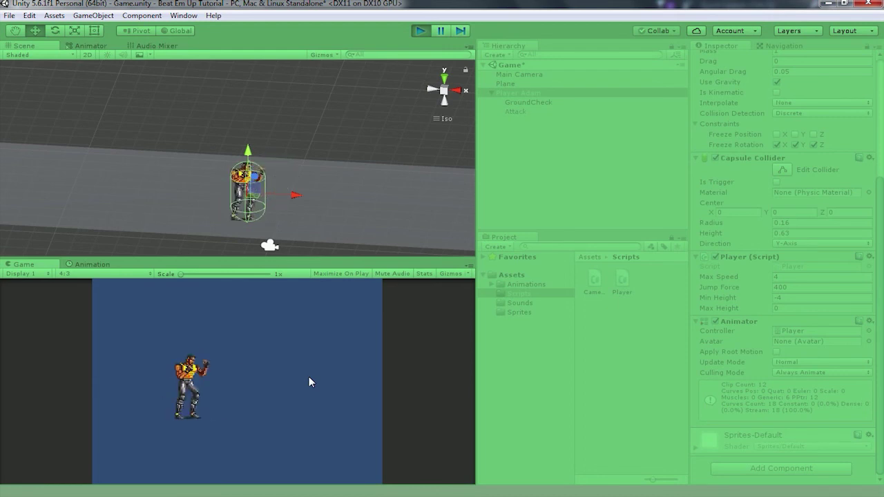
pyautogui.click(308, 376)
pyautogui.click(309, 377)
pyautogui.click(309, 376)
pyautogui.click(309, 376)
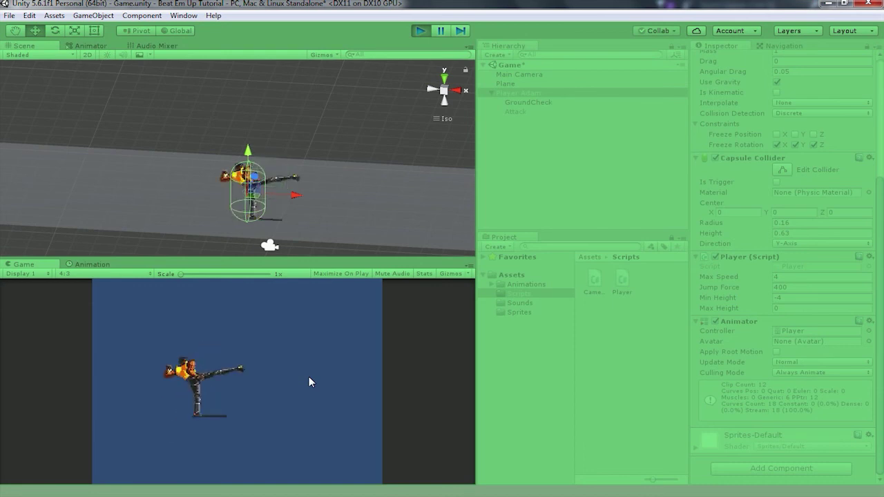
pyautogui.click(309, 377)
pyautogui.click(308, 376)
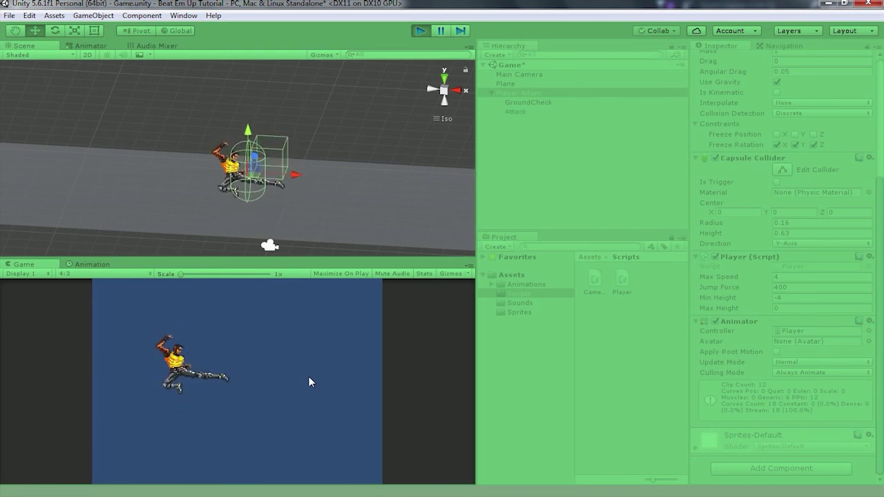
pyautogui.click(308, 377)
pyautogui.click(309, 382)
# Kick while moving left, then do mid-air flying kicks jumping left and right
pyautogui.press('Left')
pyautogui.click(308, 381)
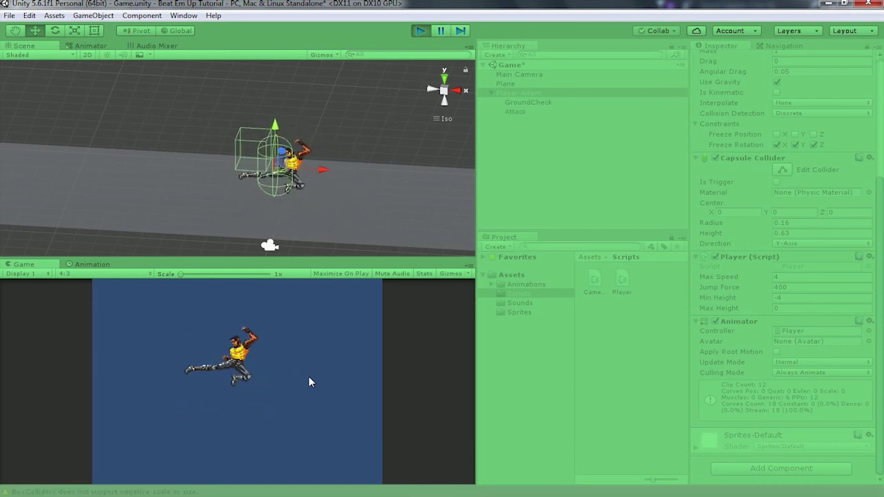
pyautogui.press('space')
pyautogui.press('Right')
pyautogui.click(308, 381)
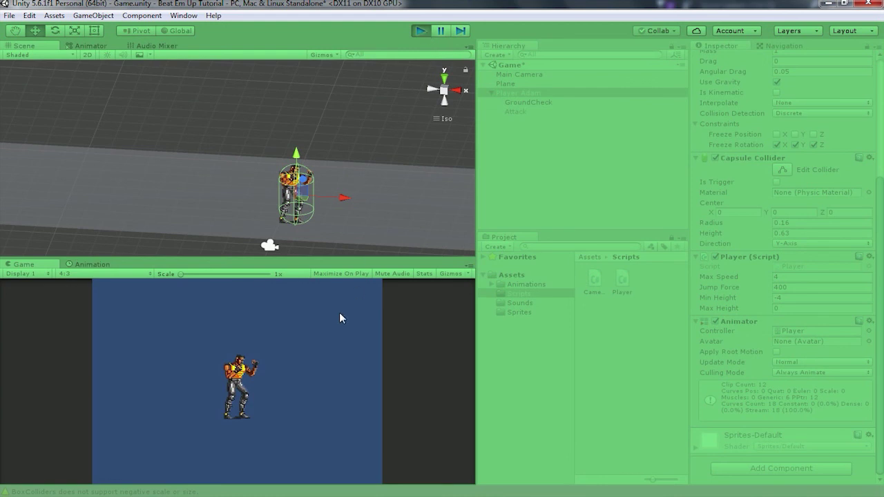
pyautogui.press('Left')
pyautogui.press('space')
pyautogui.click(332, 332)
pyautogui.press('space')
pyautogui.press('Right')
pyautogui.click(332, 332)
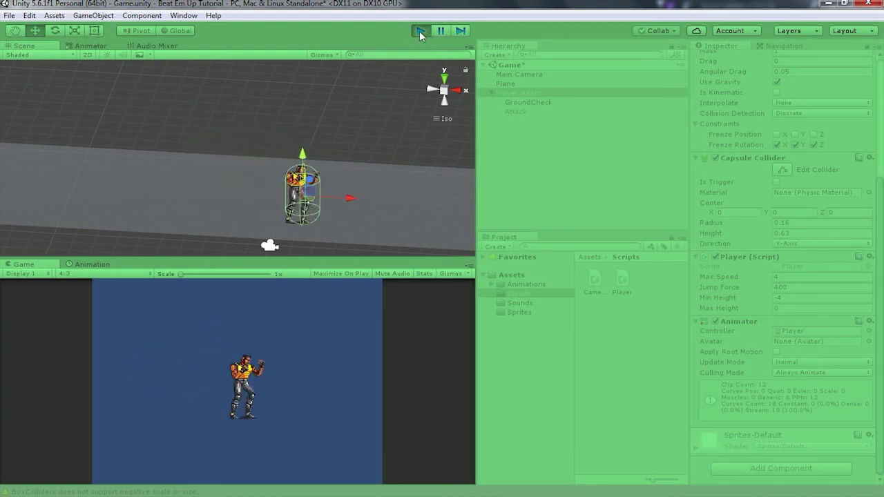
# Restart Play mode with Ctrl+P and perform repeated flying kicks while jumping left
pyautogui.click(419, 31)
pyautogui.hotkey('ctrl', 'p')
pyautogui.press('space')
pyautogui.click(290, 366)
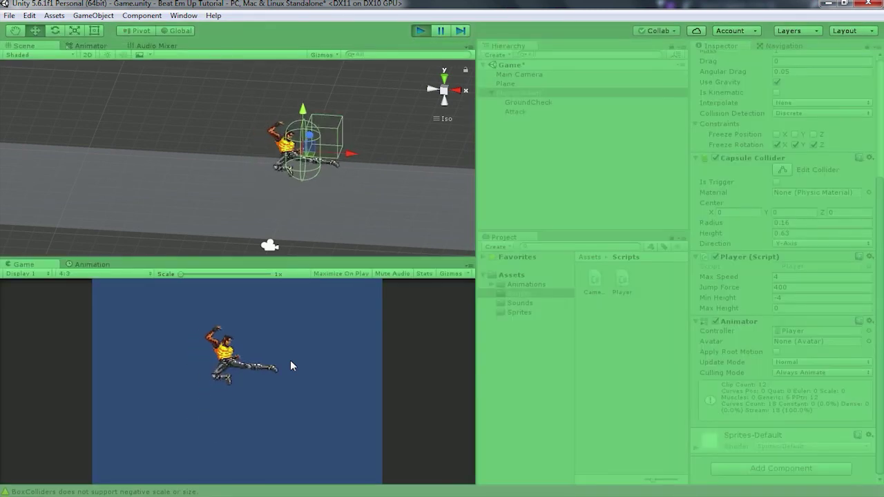
pyautogui.press('Left')
pyautogui.press('space')
pyautogui.click(290, 366)
pyautogui.press('space')
pyautogui.click(290, 360)
# Alternate jumping left and right with flying kicks, a high kick and leaping kicks
pyautogui.press('space')
pyautogui.press('Left')
pyautogui.press('Right')
pyautogui.press('space')
pyautogui.click(290, 360)
pyautogui.press('space')
pyautogui.click(290, 361)
pyautogui.press('Left')
pyautogui.click(291, 366)
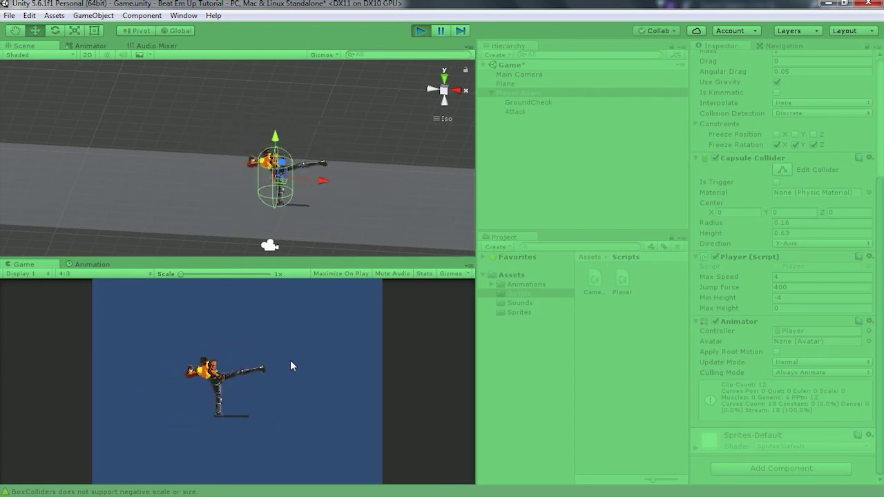
pyautogui.press('Right')
pyautogui.click(290, 366)
pyautogui.press('space')
pyautogui.click(290, 366)
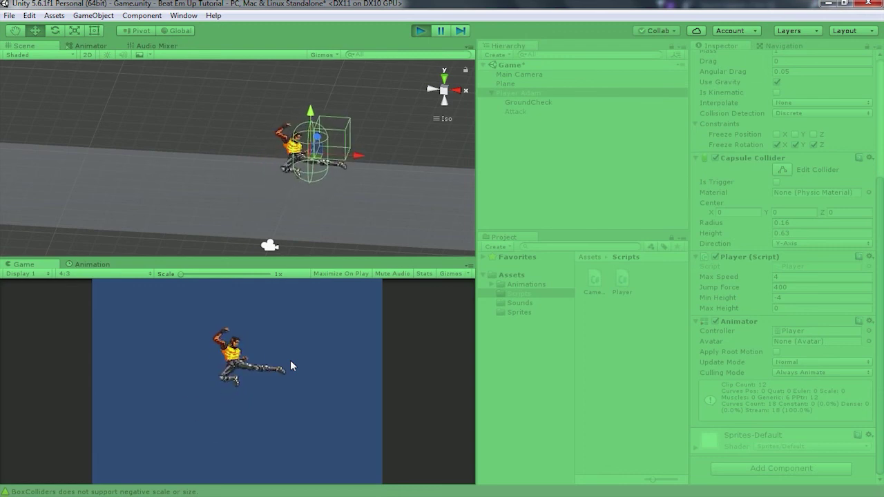
# Kick while walking left, finish with jumping flying kicks, and exit Play mode
pyautogui.click(290, 360)
pyautogui.press('Left')
pyautogui.click(290, 366)
pyautogui.click(290, 366)
pyautogui.press('Left')
pyautogui.click(290, 361)
pyautogui.press('space')
pyautogui.click(290, 362)
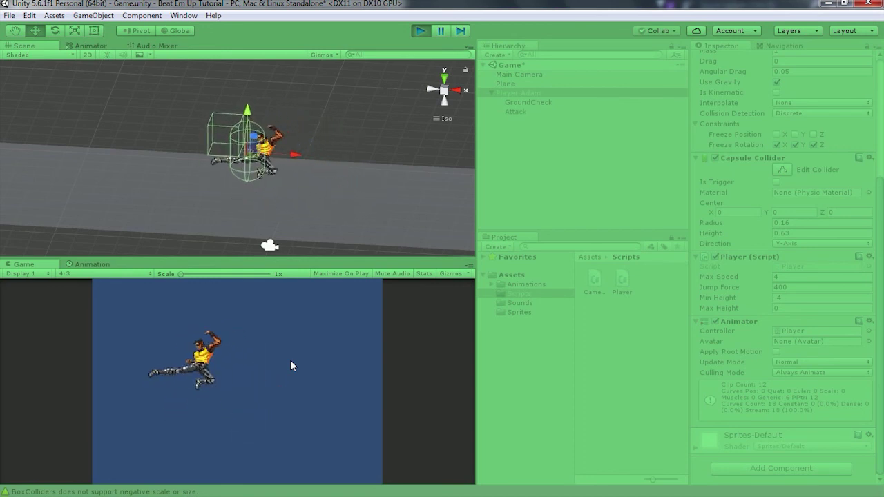
pyautogui.click(290, 360)
pyautogui.press('space')
pyautogui.click(290, 360)
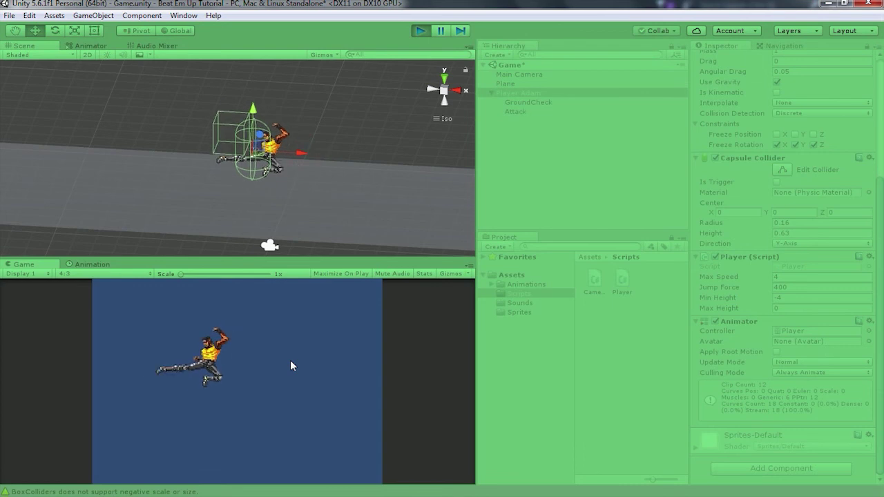
pyautogui.click(419, 31)
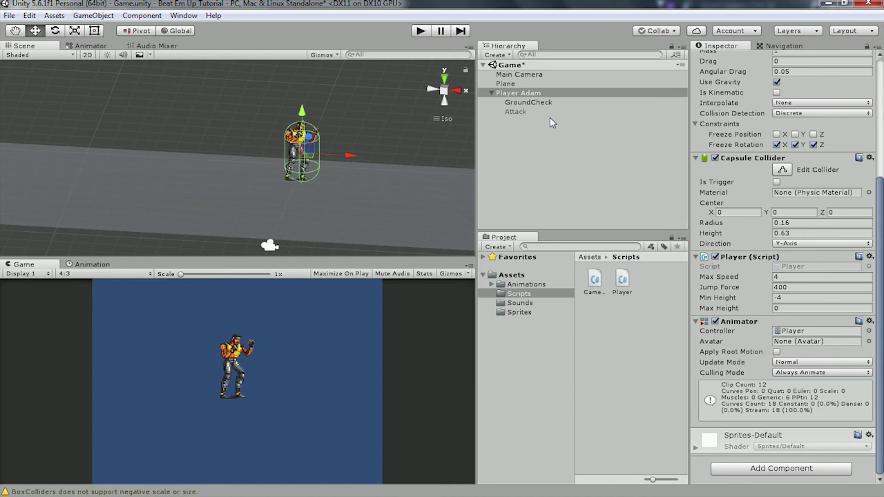
pyautogui.scroll(5, 765, 344)
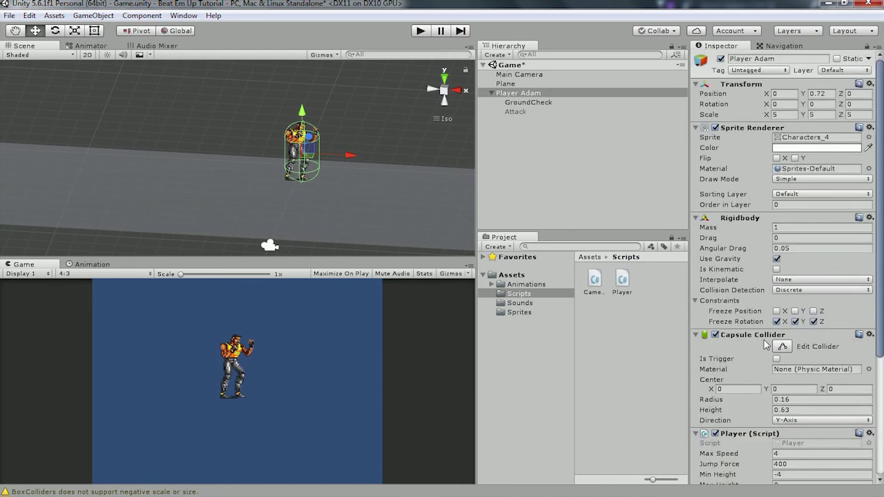